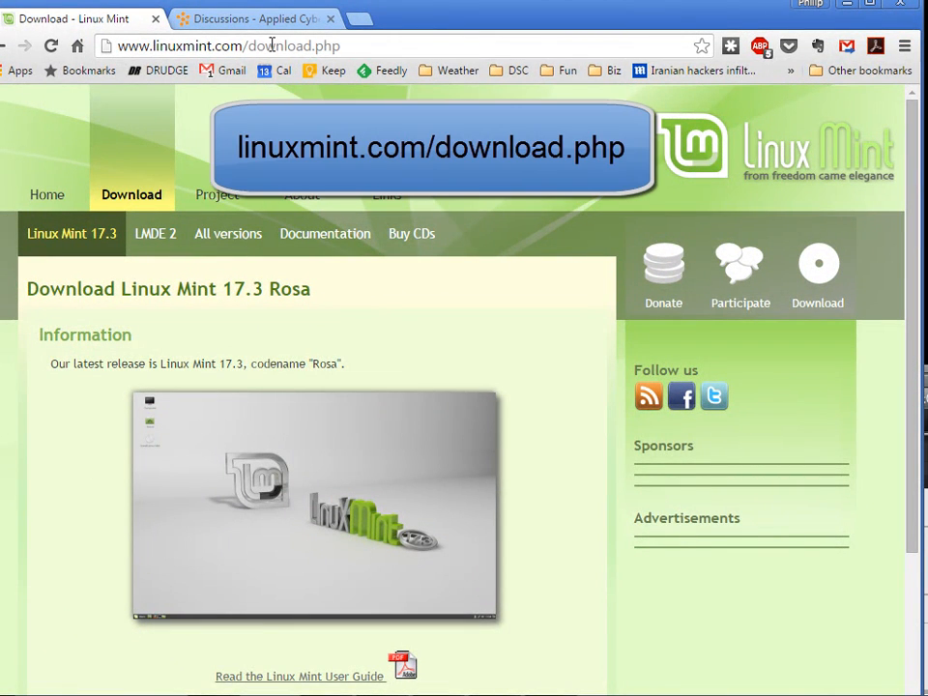
Step: Scroll to the Linux Mint 17.3 'Rosa' download table, highlighting the codename and version number
scroll(473, 280, down, 1)
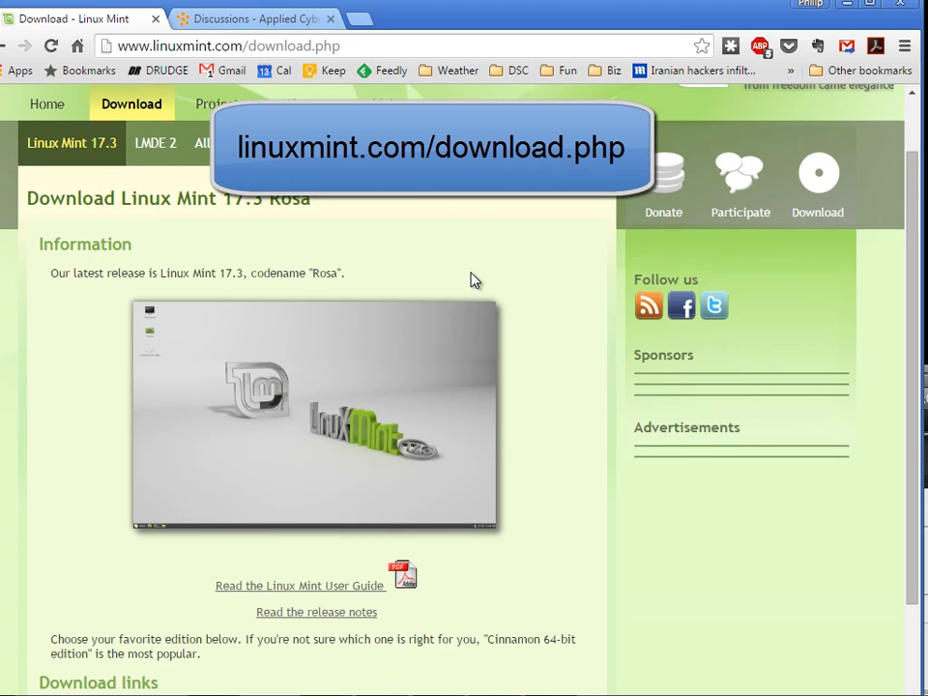
scroll(472, 279, down, 1)
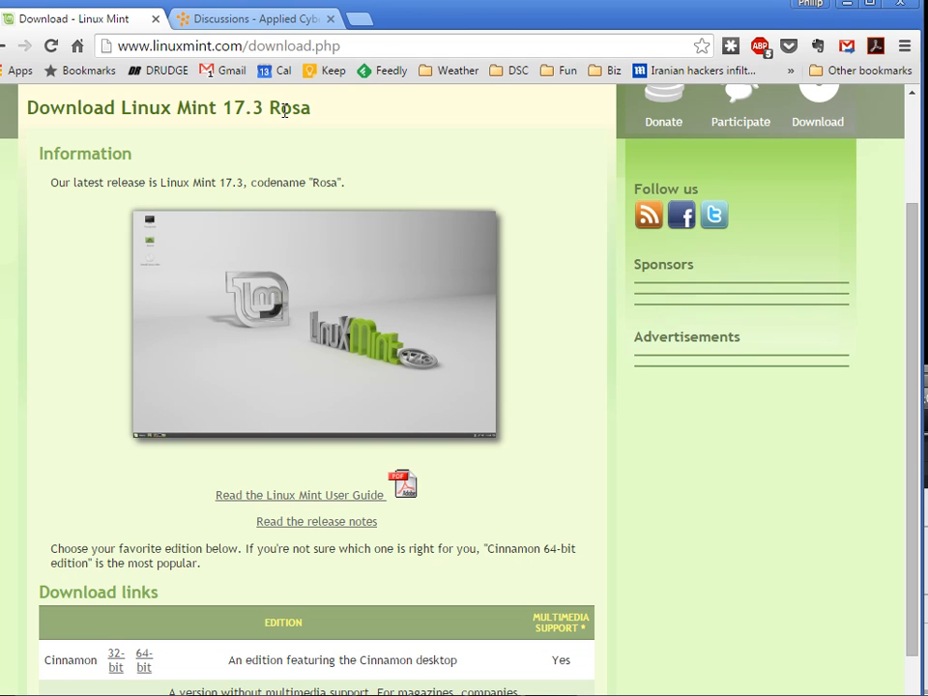
double_click(284, 110)
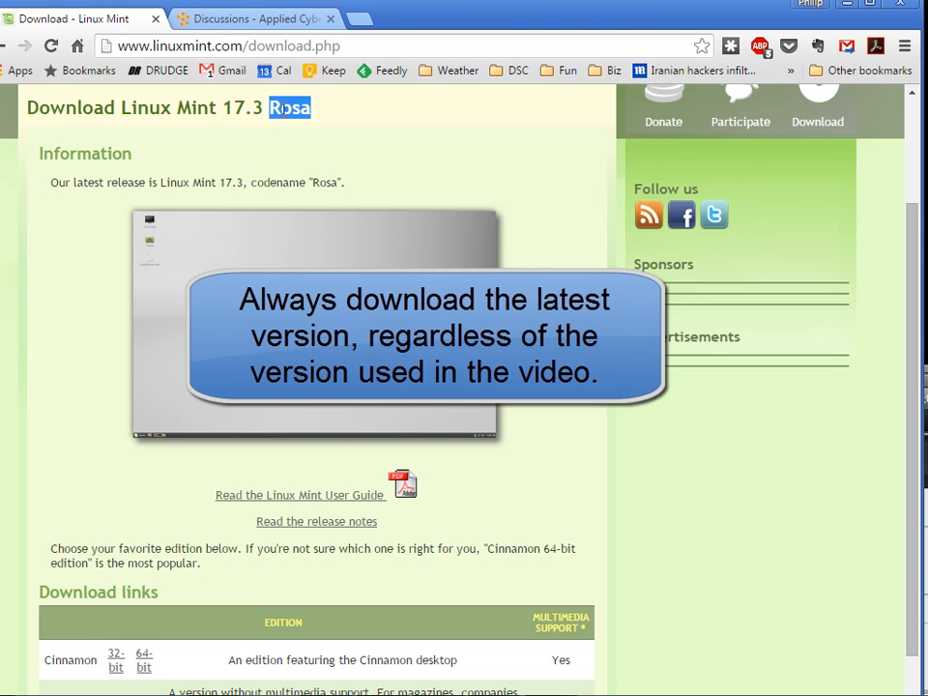
double_click(232, 109)
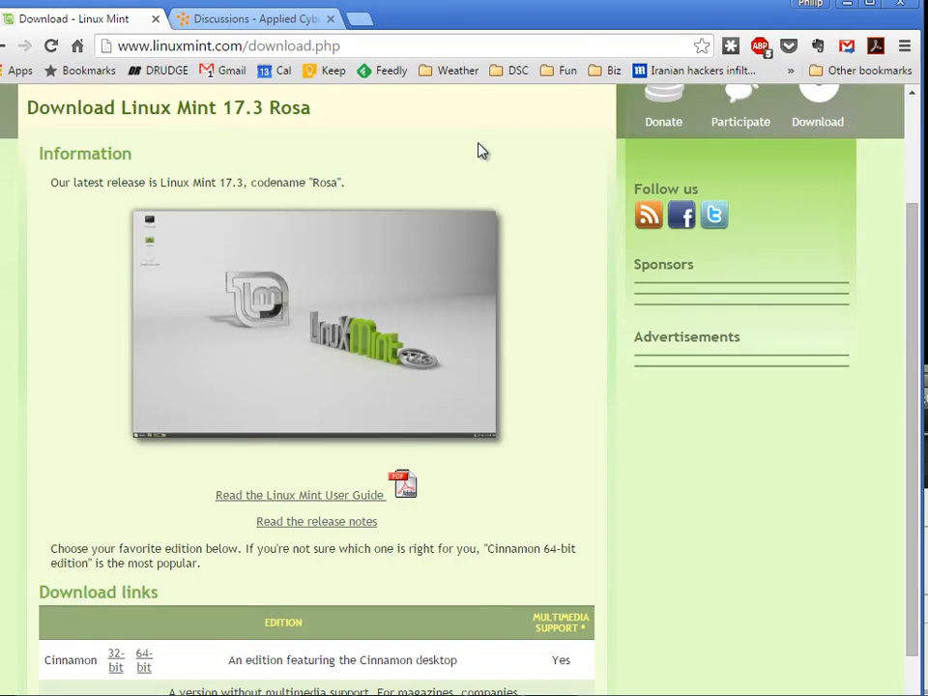
scroll(478, 150, down, 4)
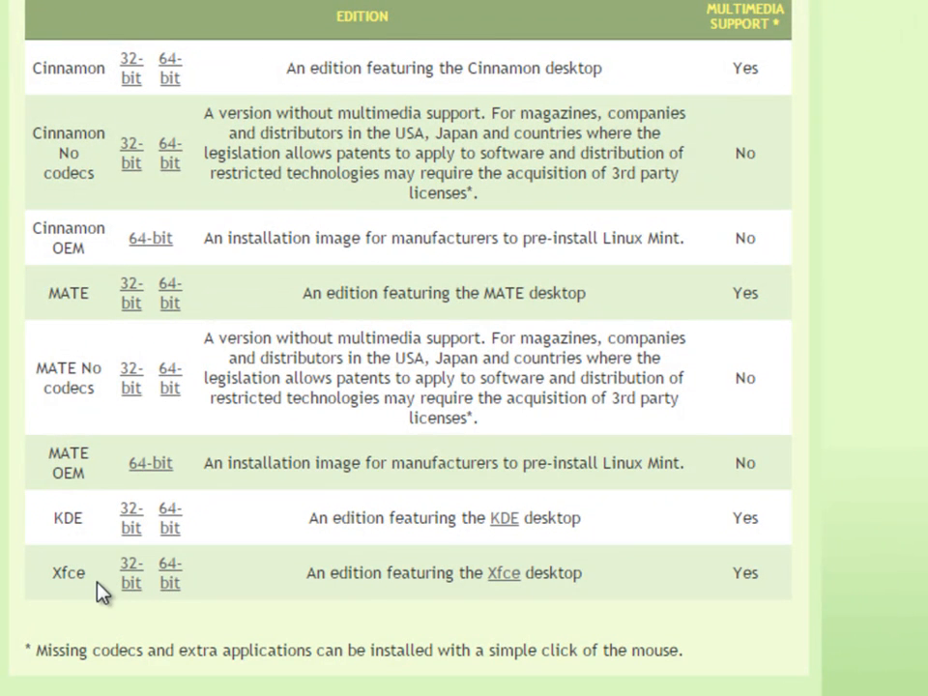
Step: Highlight the Xfce, Cinnamon, MATE and Cinnamon No codecs editions and their multimedia support
double_click(69, 571)
double_click(71, 70)
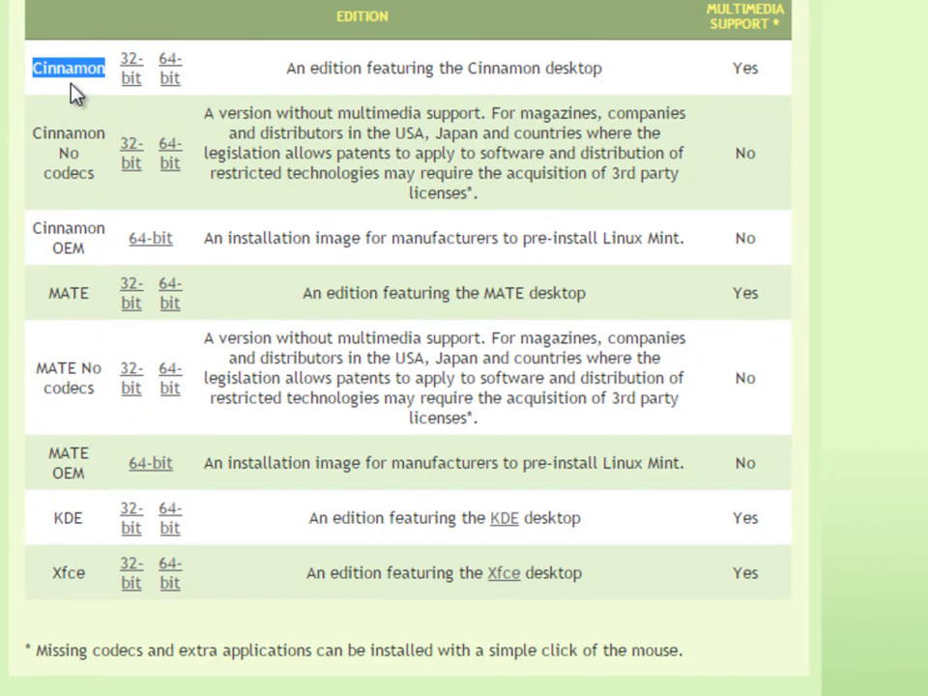
click(74, 292)
double_click(73, 292)
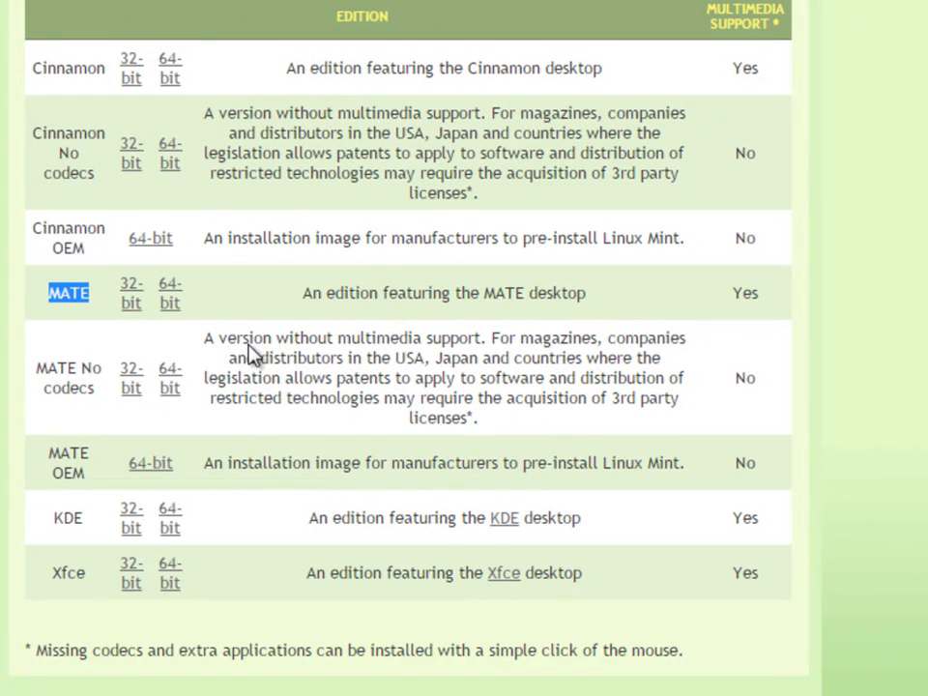
double_click(747, 68)
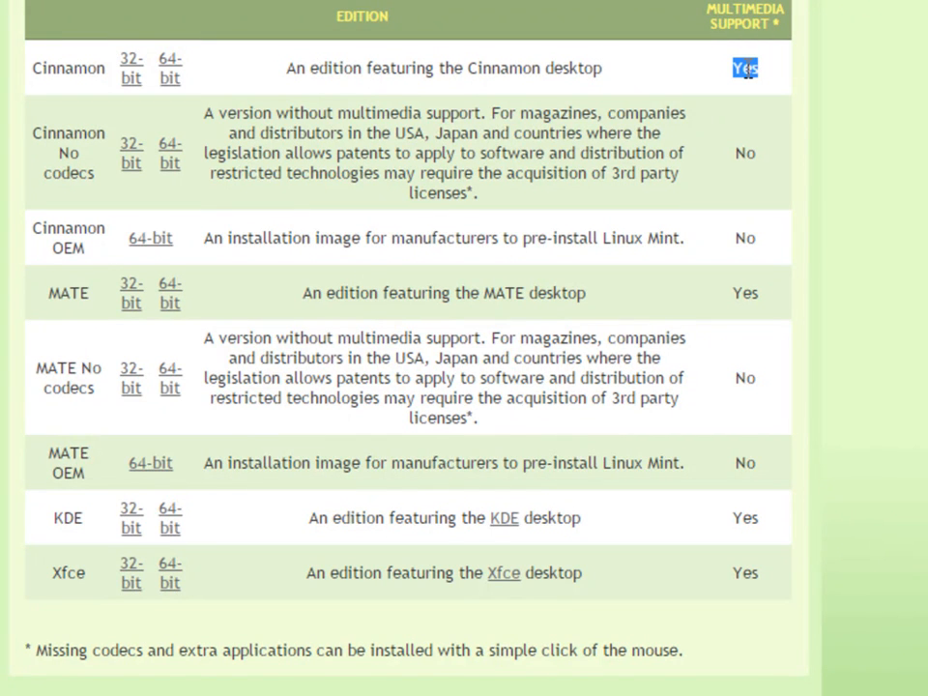
double_click(745, 293)
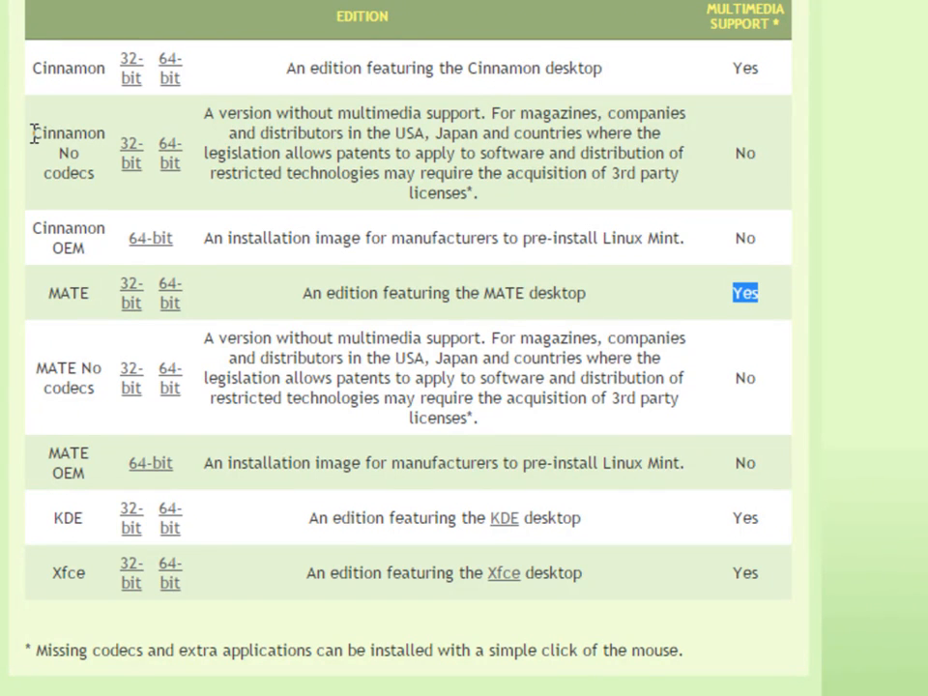
double_click(66, 138)
drag(66, 141, 98, 179)
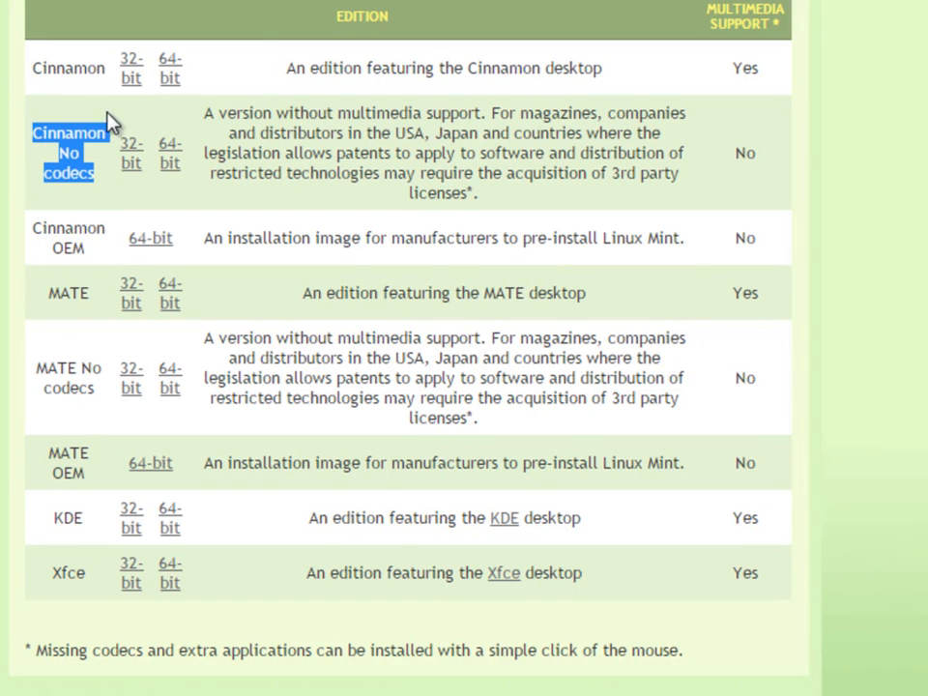
Step: Highlight the Cinnamon 32-bit and 64-bit download links
drag(117, 66, 162, 68)
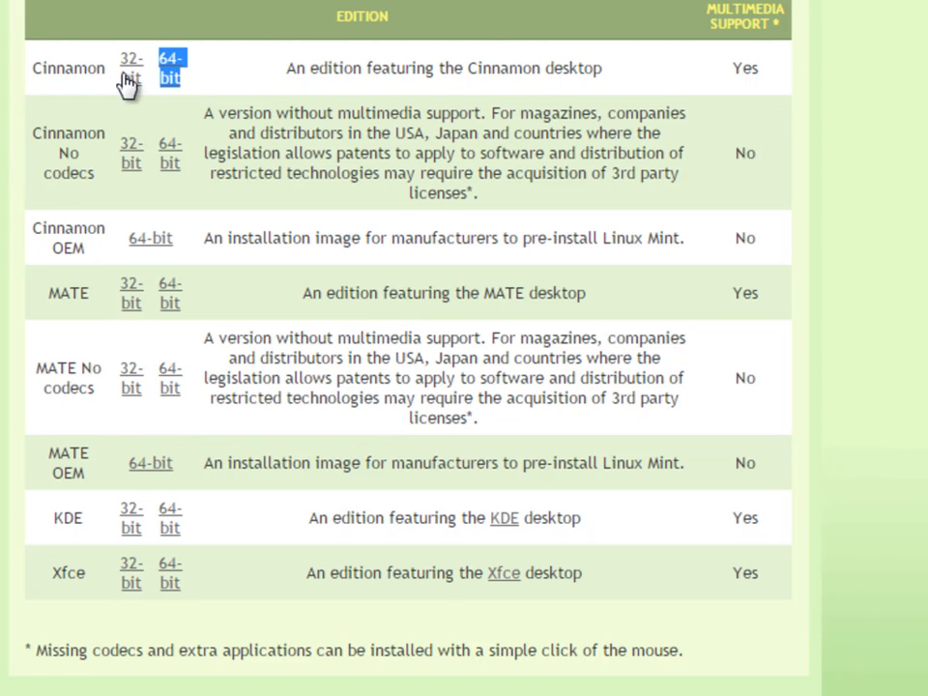
drag(117, 60, 189, 78)
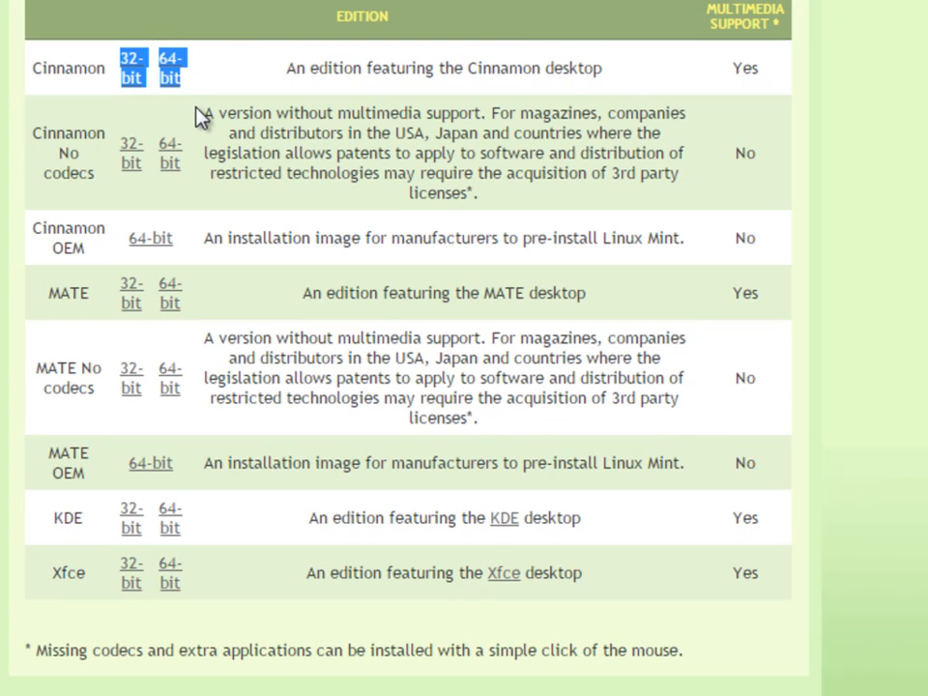
click(193, 111)
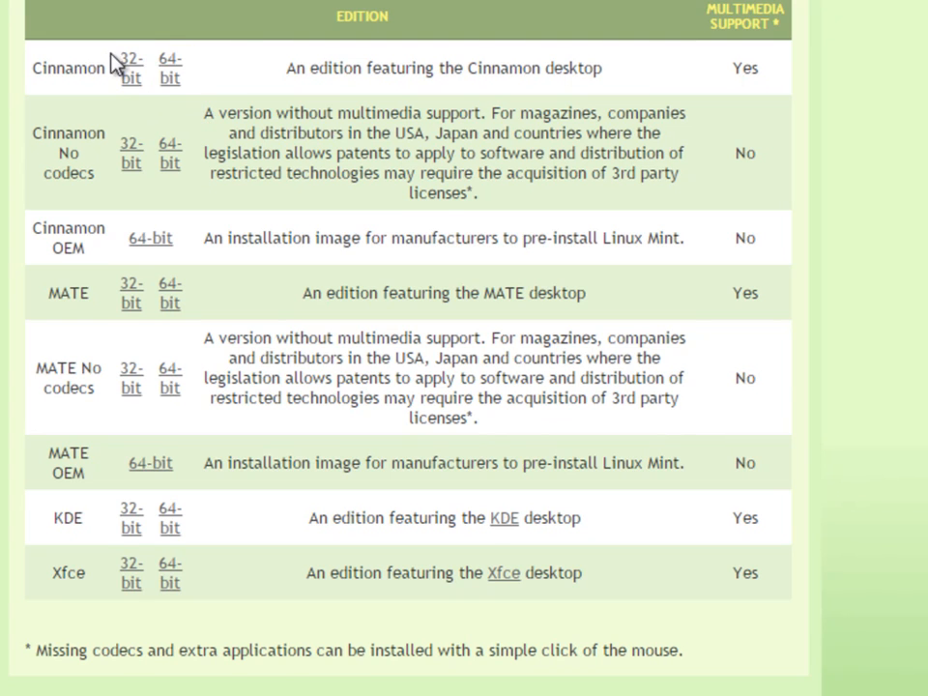
drag(118, 62, 137, 78)
drag(184, 79, 148, 86)
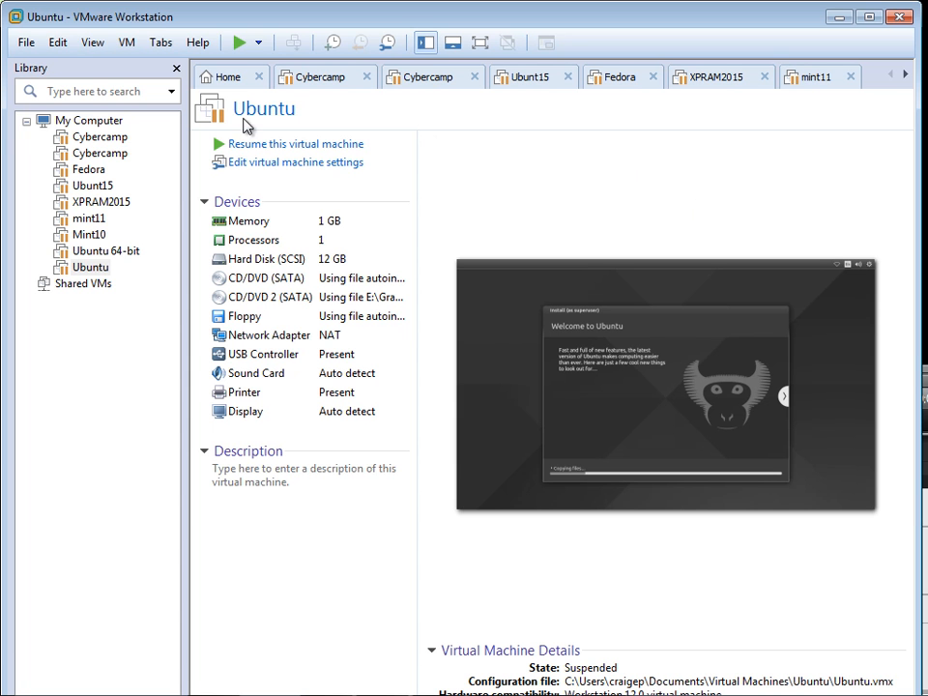
Step: Start the New Virtual Machine wizard from the File menu with the Typical configuration
click(28, 45)
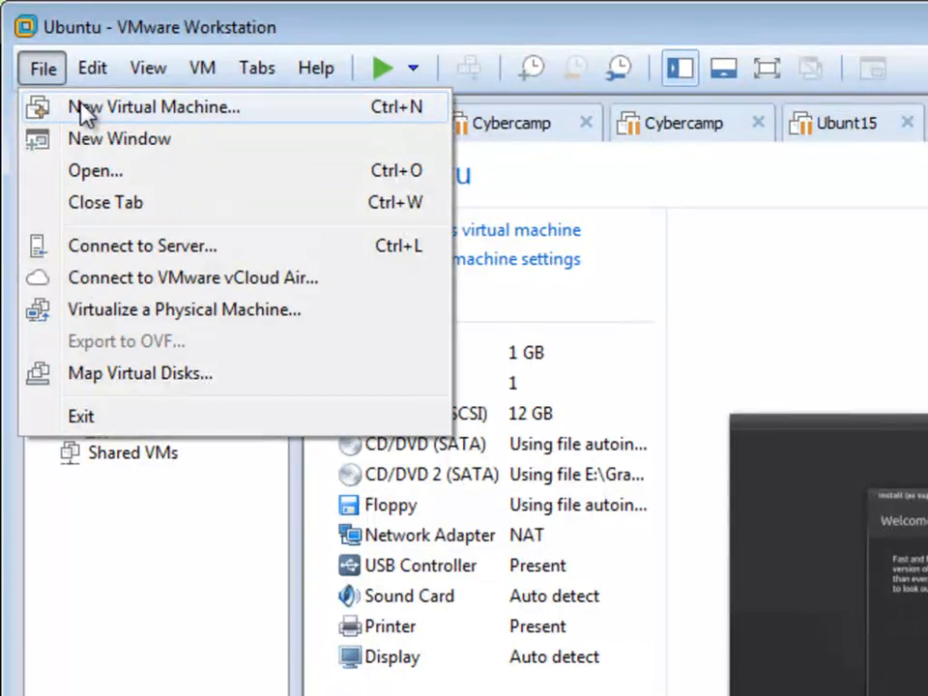
click(86, 114)
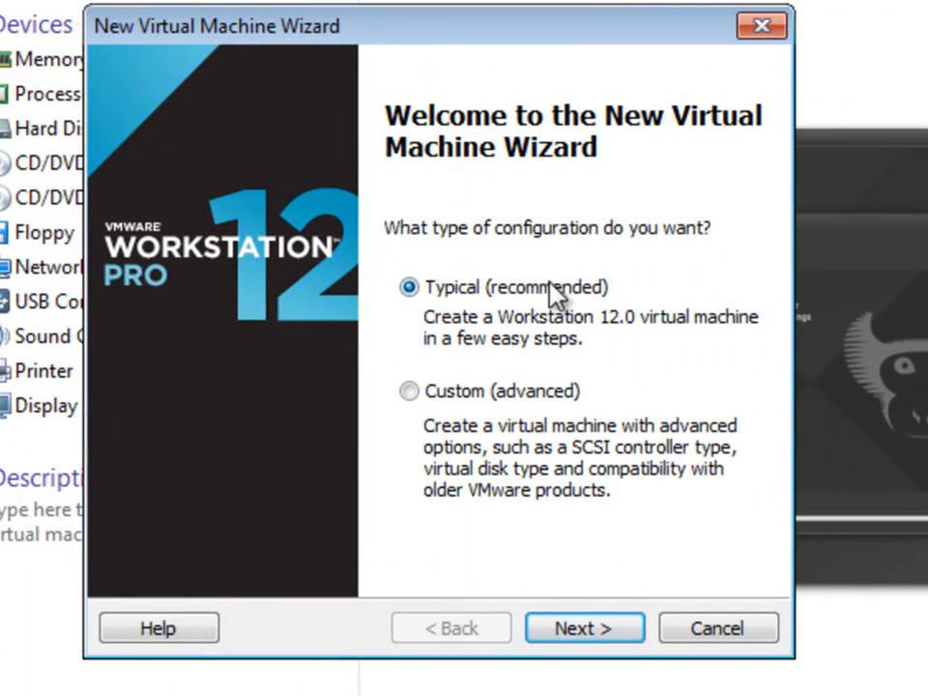
drag(483, 29, 521, 0)
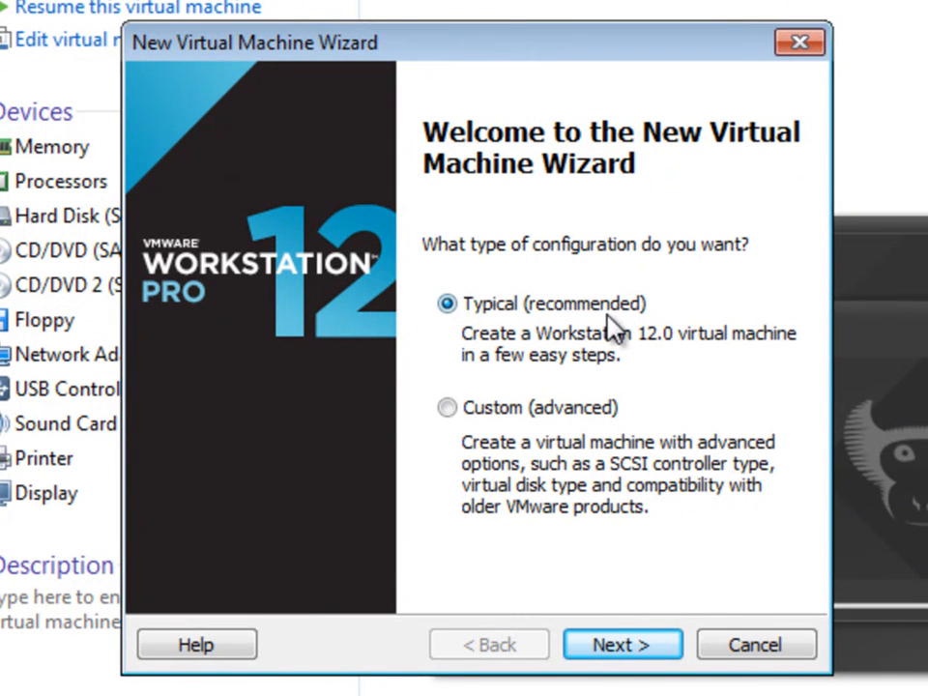
click(658, 648)
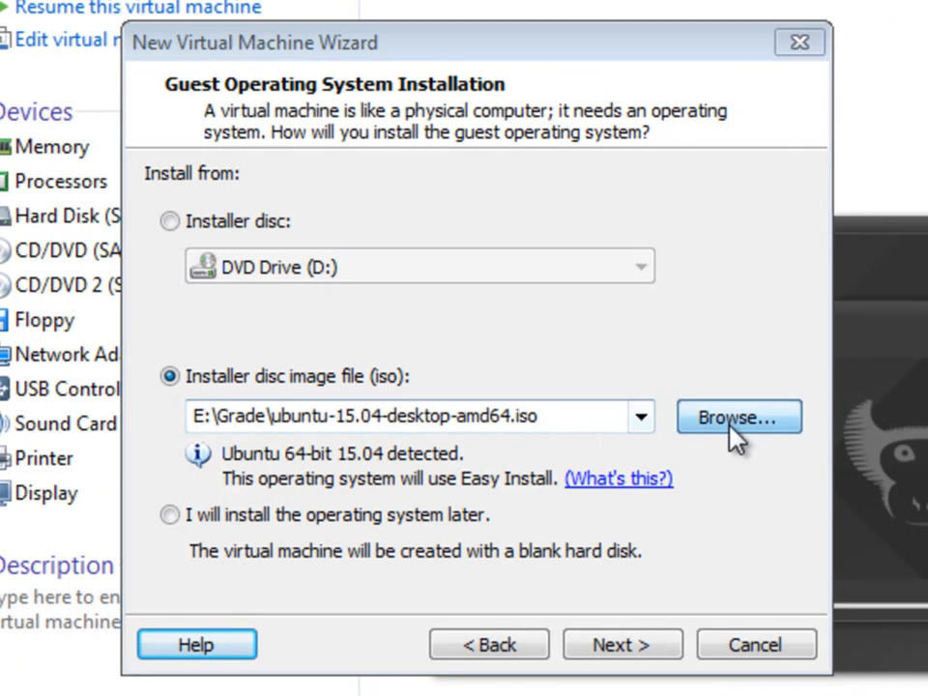
Step: Choose linuxmint-17.1-cinnamon-64bit.iso from Documents (E:) > Virtual Machines as the installer image
click(736, 432)
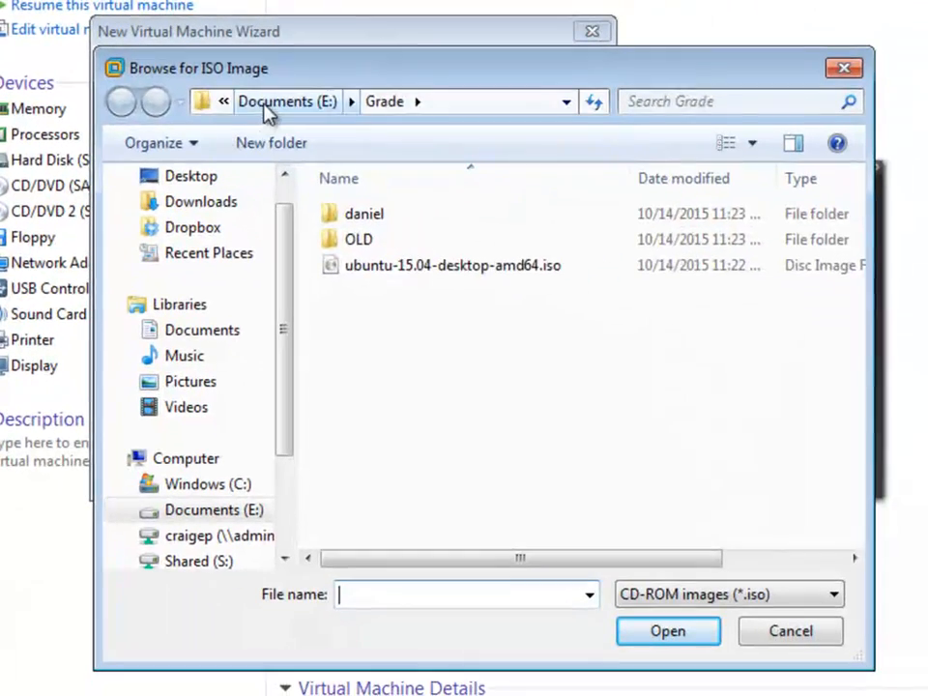
click(377, 140)
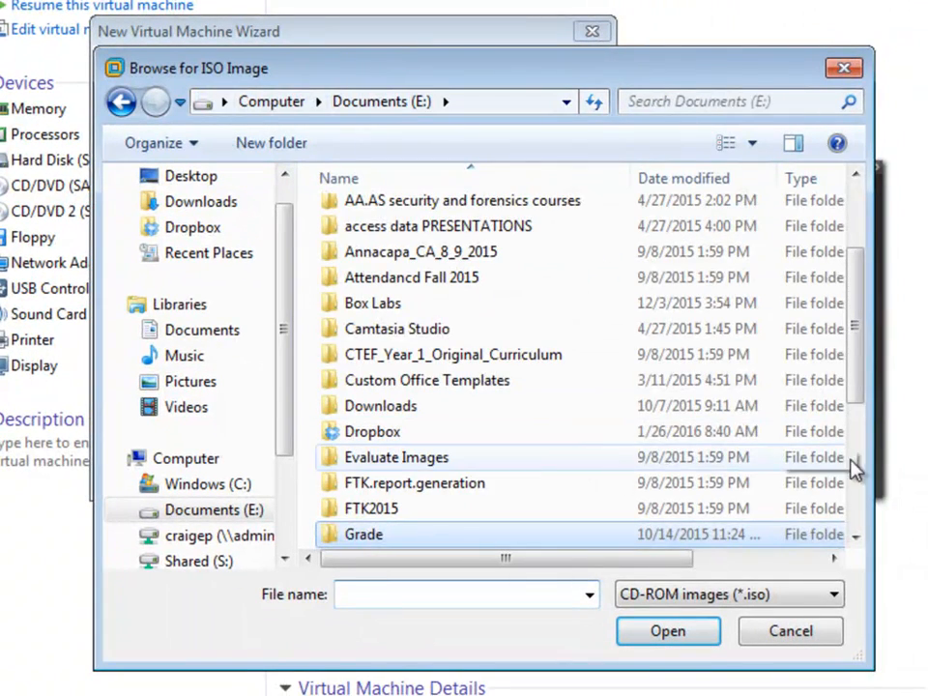
scroll(569, 443, down, 4)
double_click(568, 485)
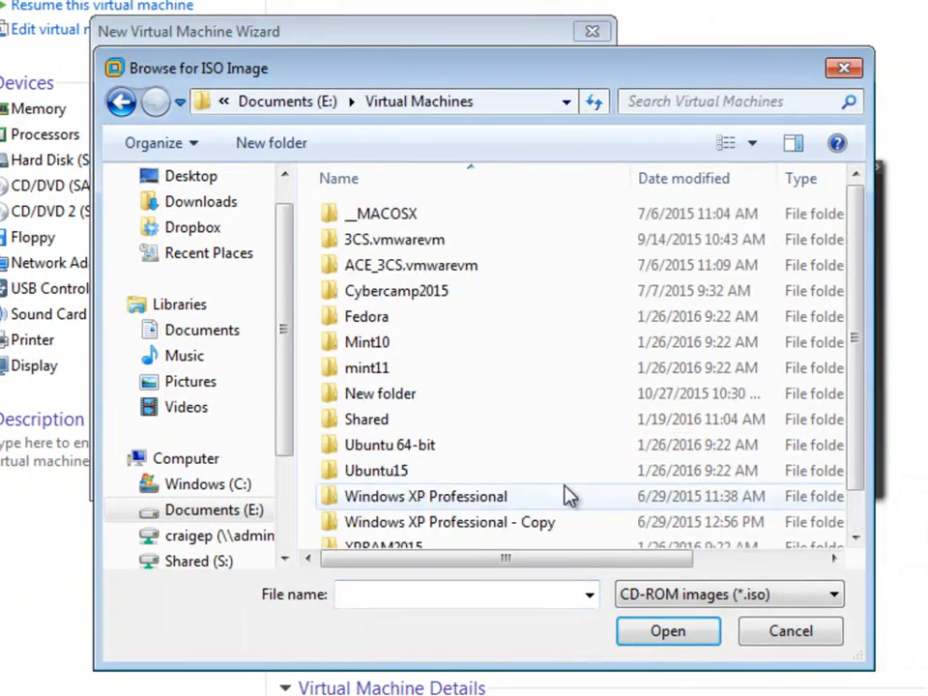
scroll(580, 479, down, 1)
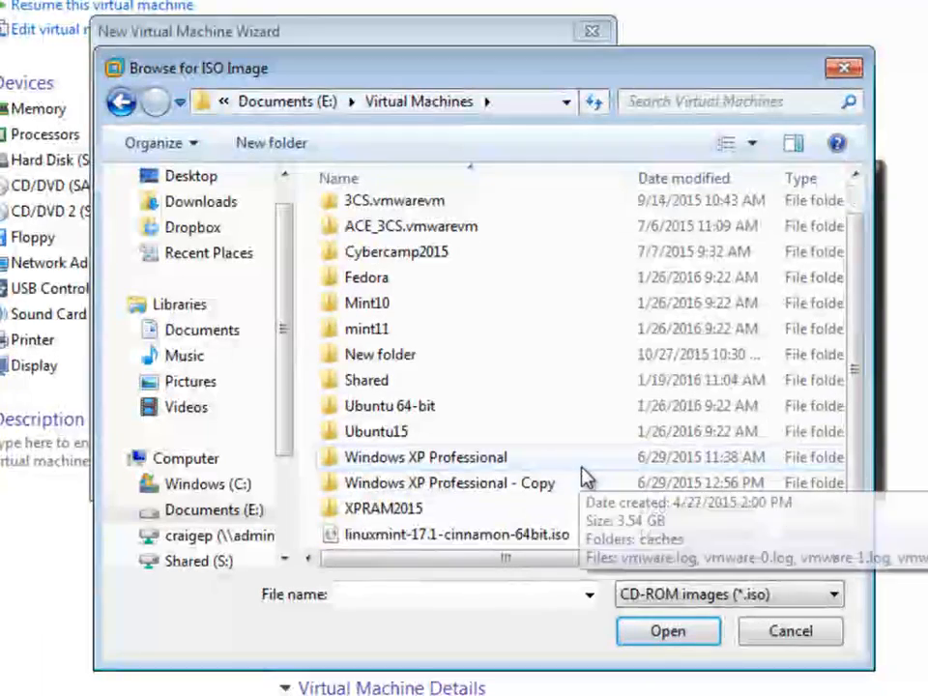
click(525, 544)
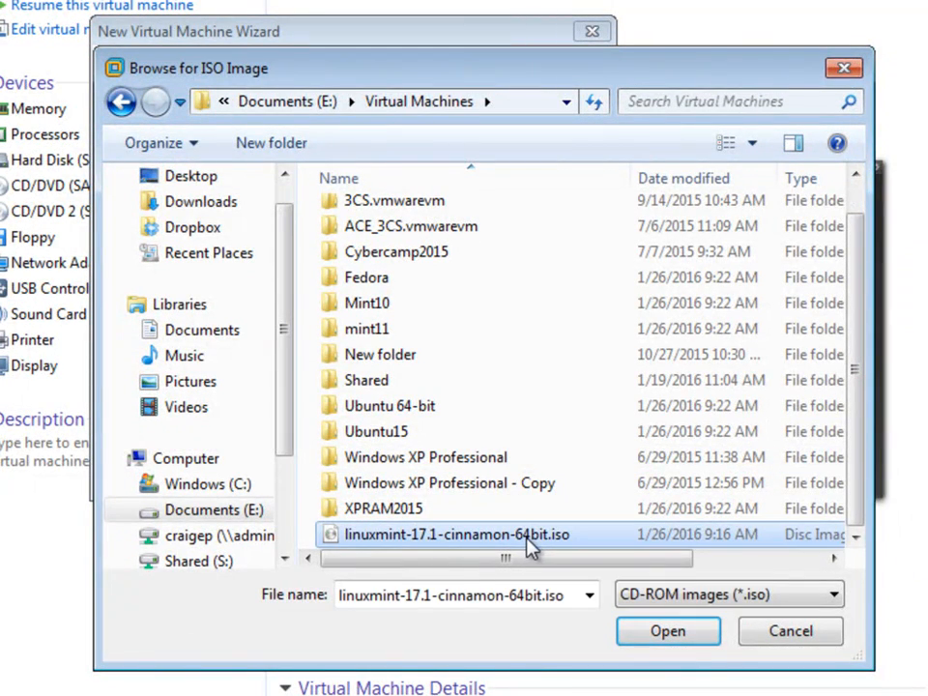
click(677, 639)
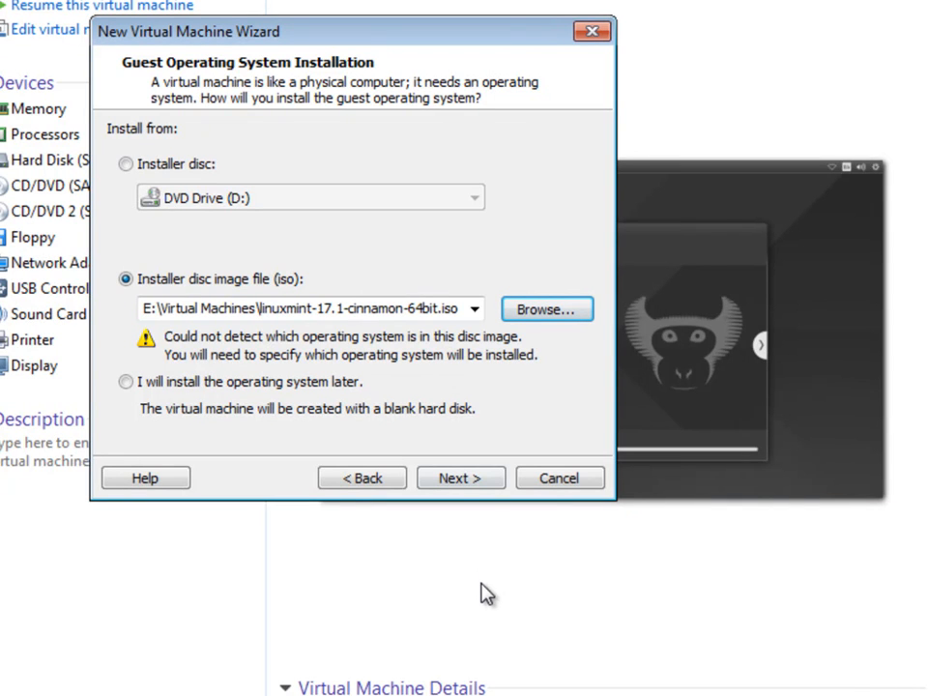
mouse_move(445, 695)
Step: Set the guest operating system to Linux, version Ubuntu 64-bit
click(474, 486)
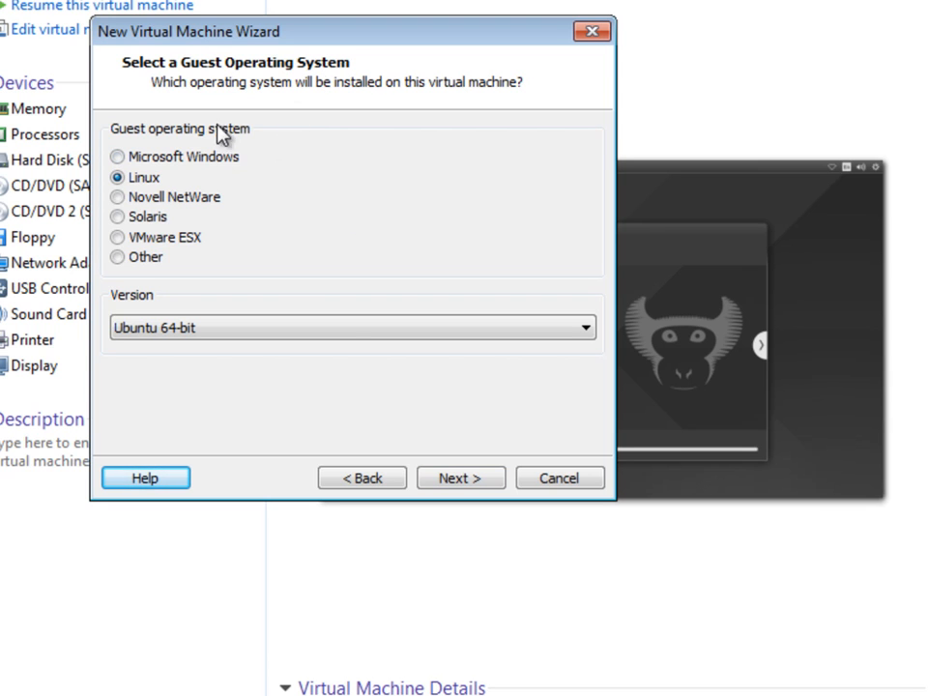
click(354, 334)
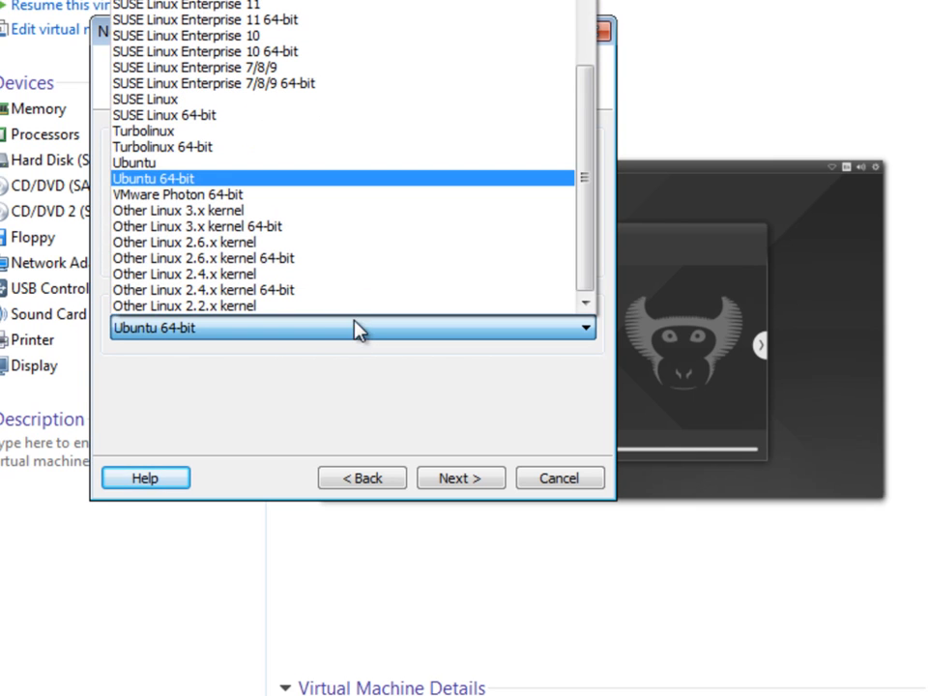
scroll(389, 240, up, 6)
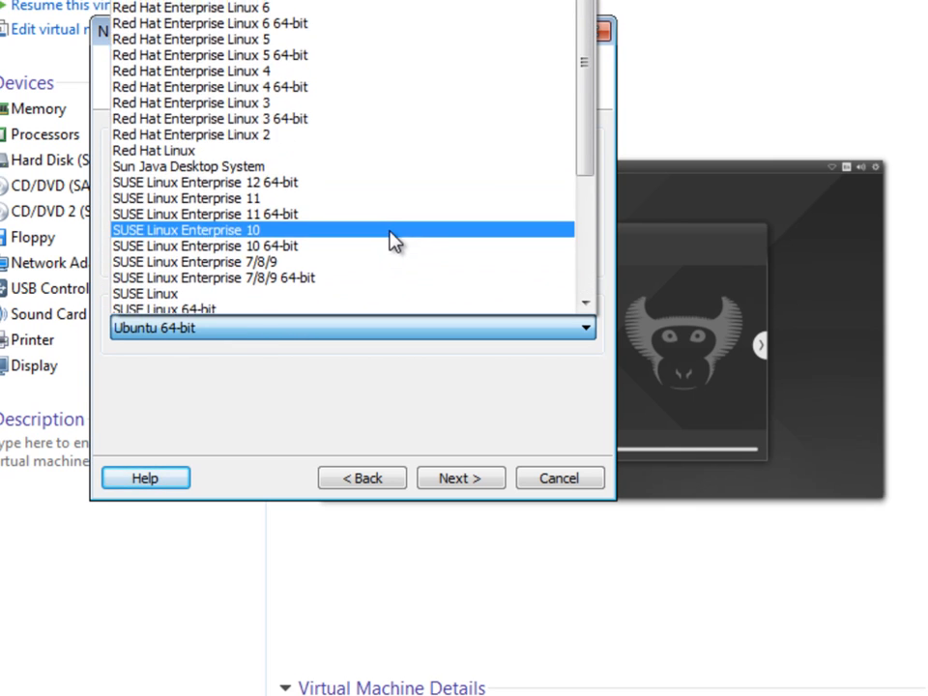
scroll(390, 240, up, 1)
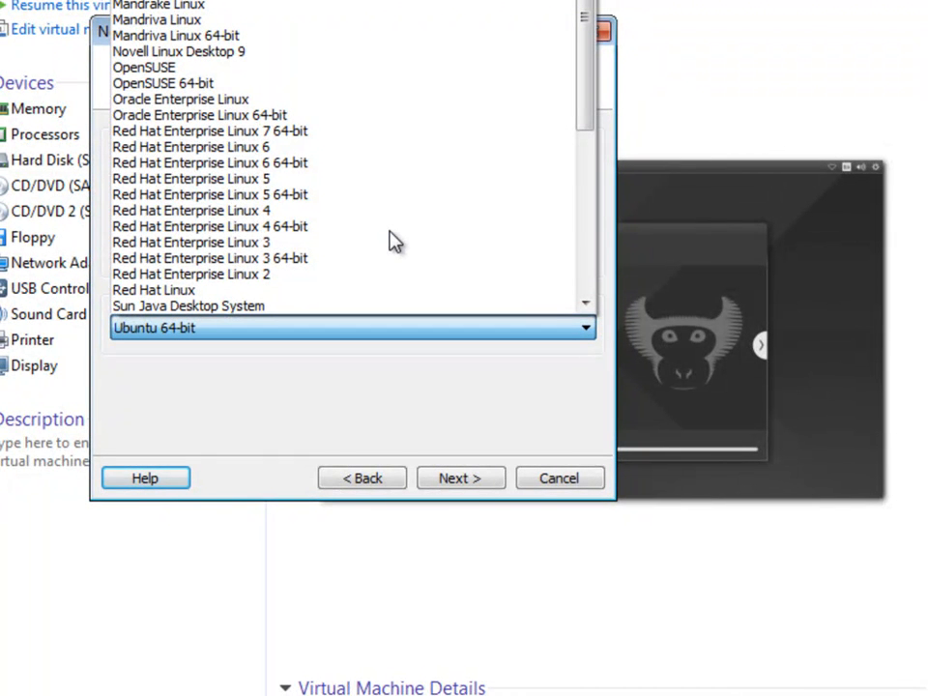
scroll(390, 240, down, 7)
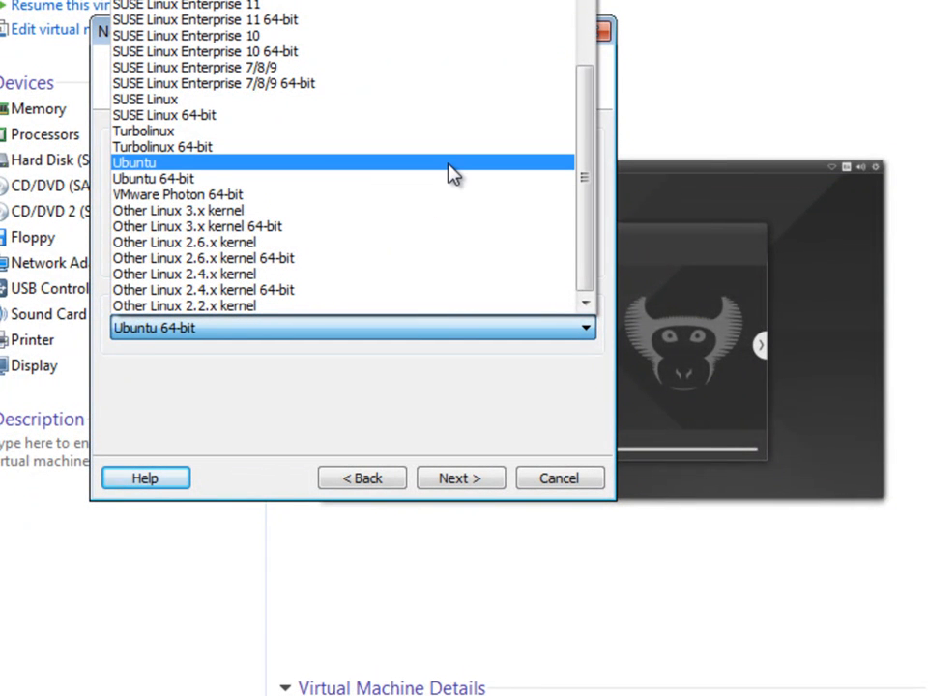
click(342, 184)
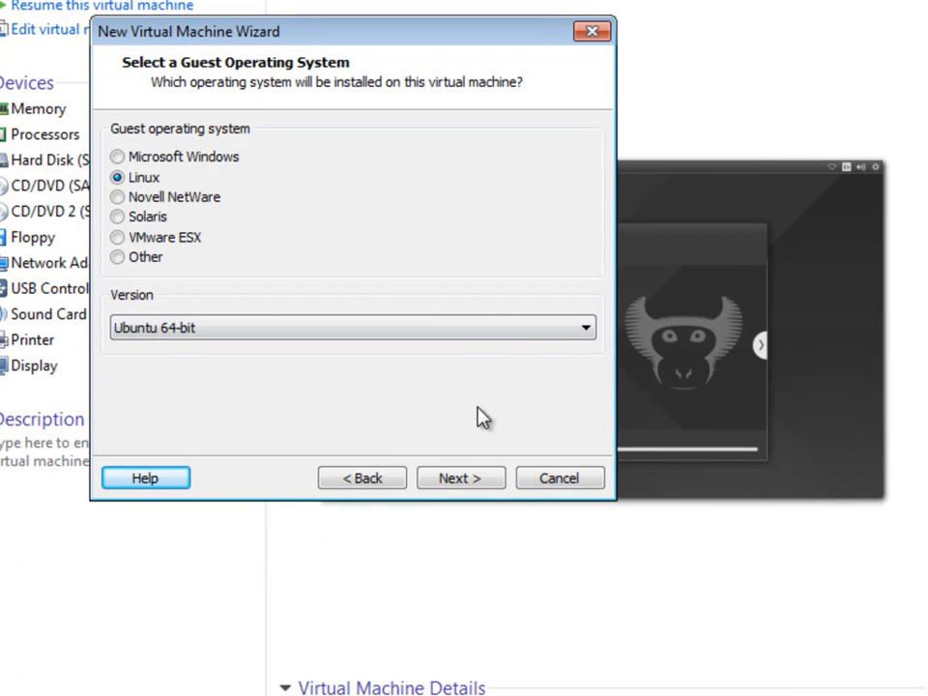
Step: Name the virtual machine Mint17 and check its Virtual Machines location path
click(478, 480)
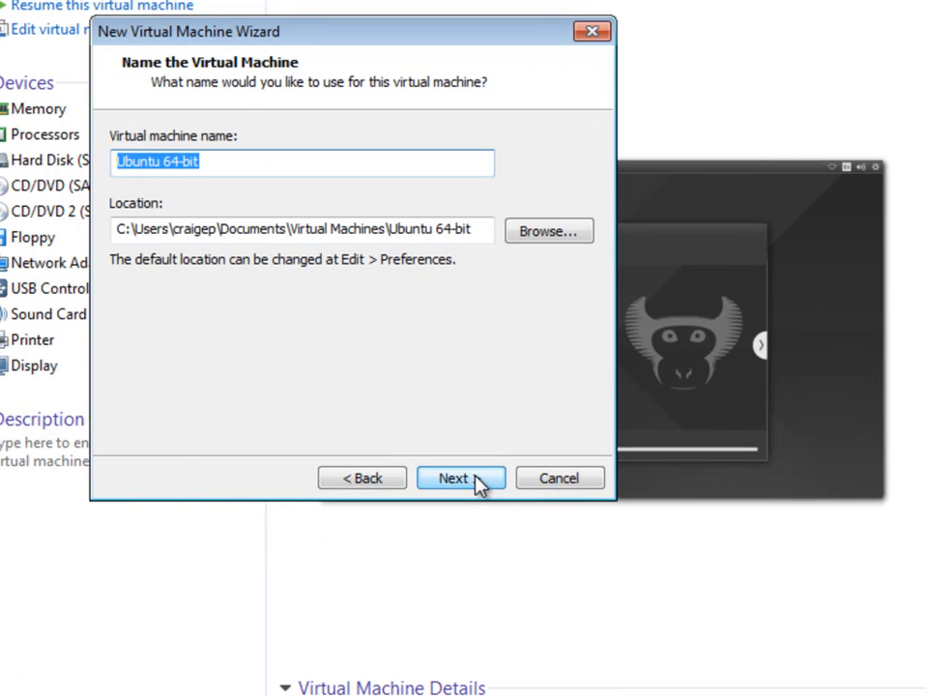
text(Mint178)
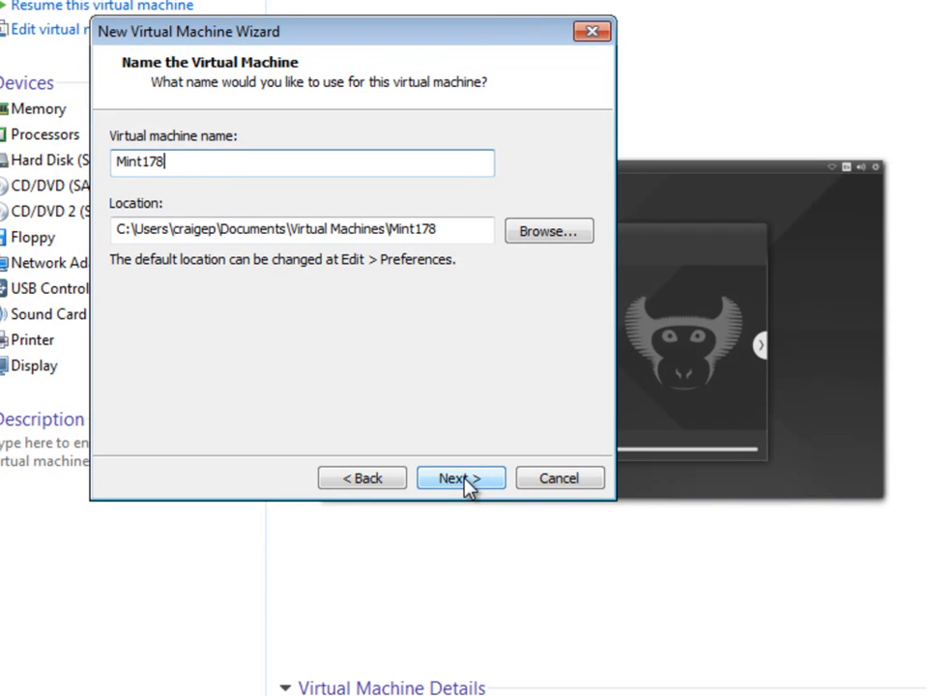
key(BackSpace)
click(289, 228)
drag(289, 229, 221, 229)
click(276, 229)
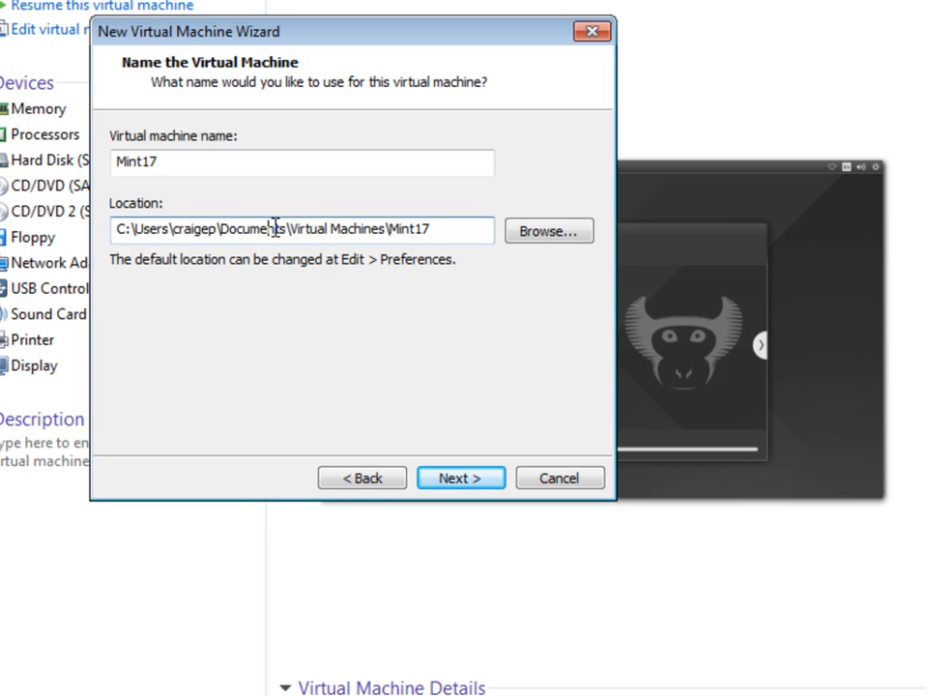
drag(291, 228, 386, 232)
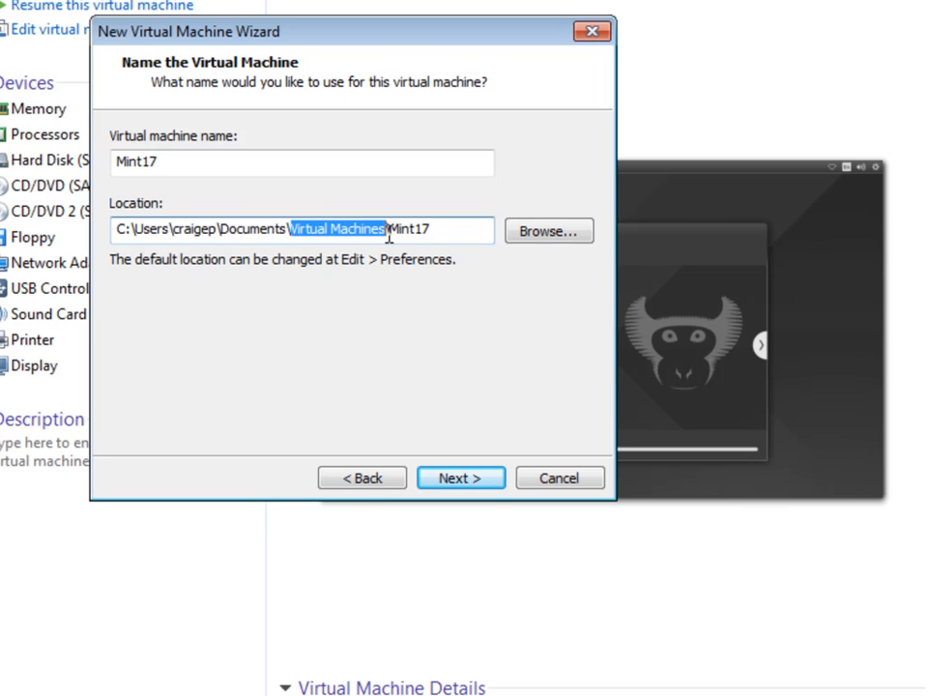
click(484, 480)
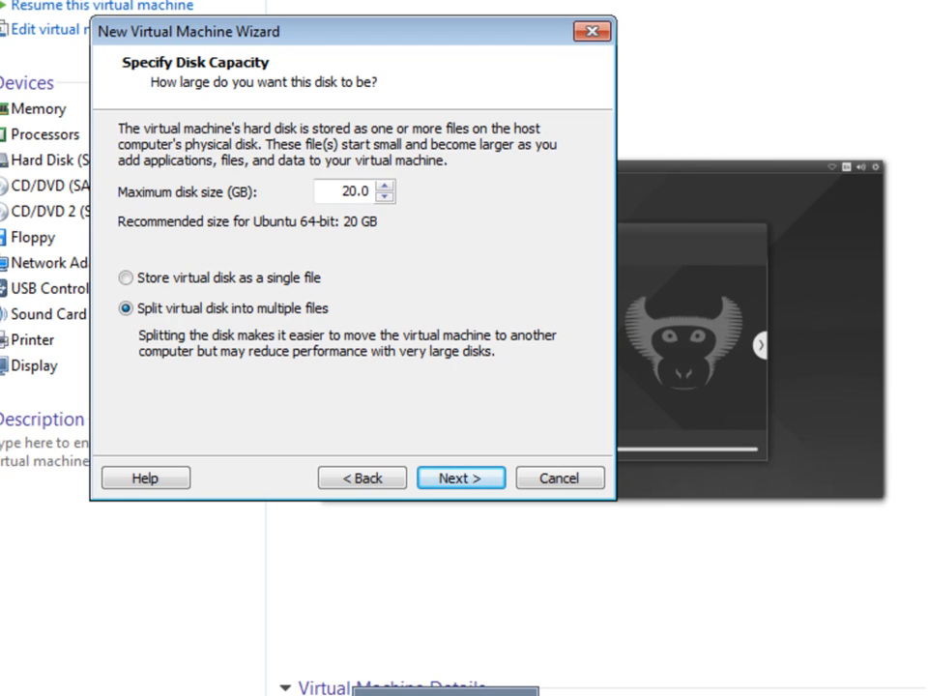
Step: Lower the maximum disk size to 12.0 GB, keeping it split into multiple files
click(445, 693)
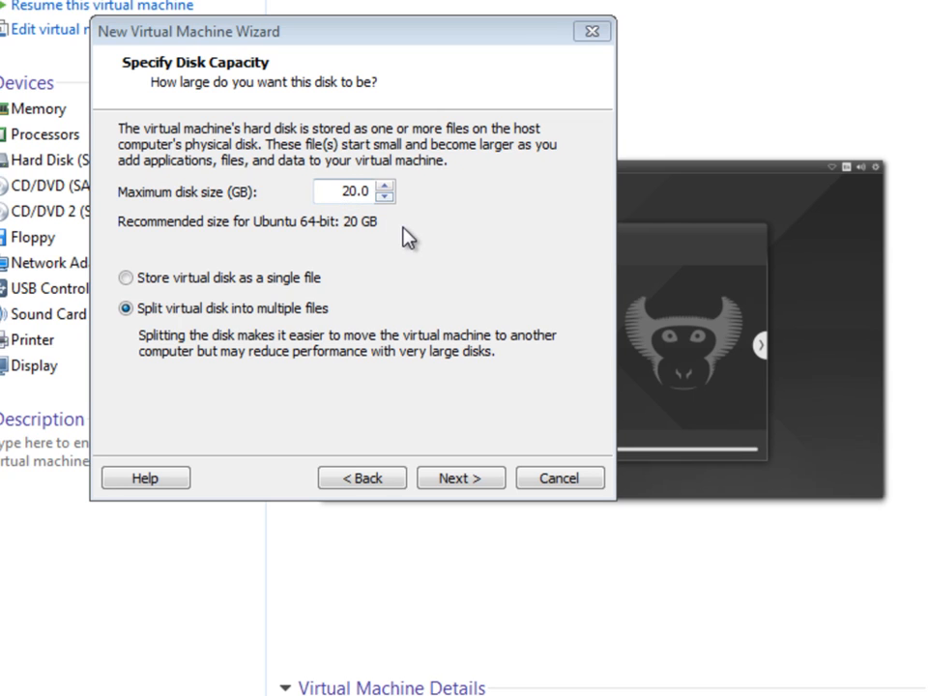
click(385, 196)
click(385, 196)
click(385, 196)
click(385, 196)
click(385, 196)
click(385, 197)
click(385, 196)
click(384, 197)
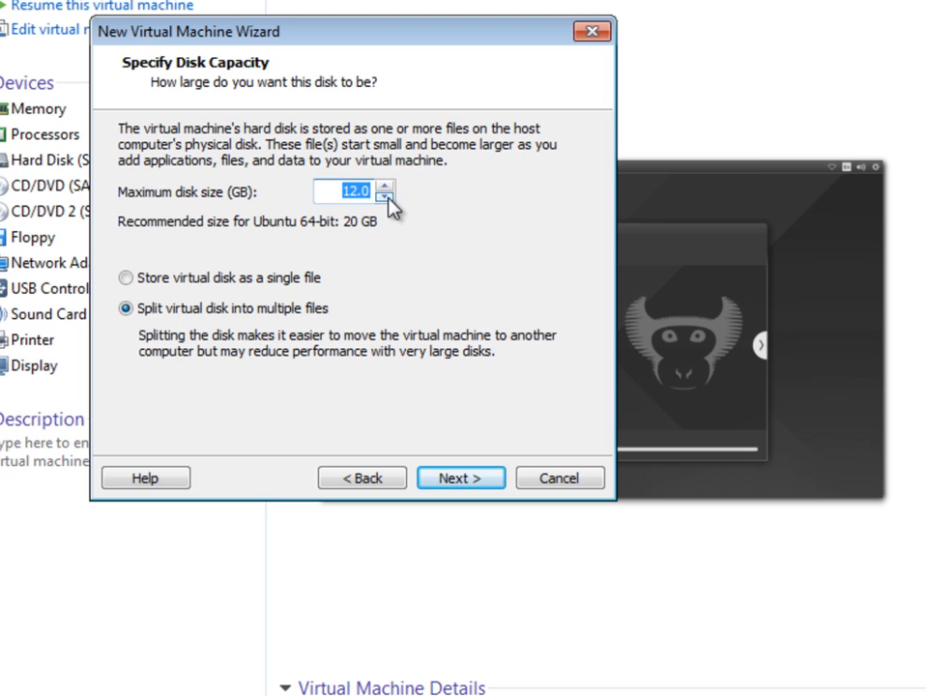
click(265, 282)
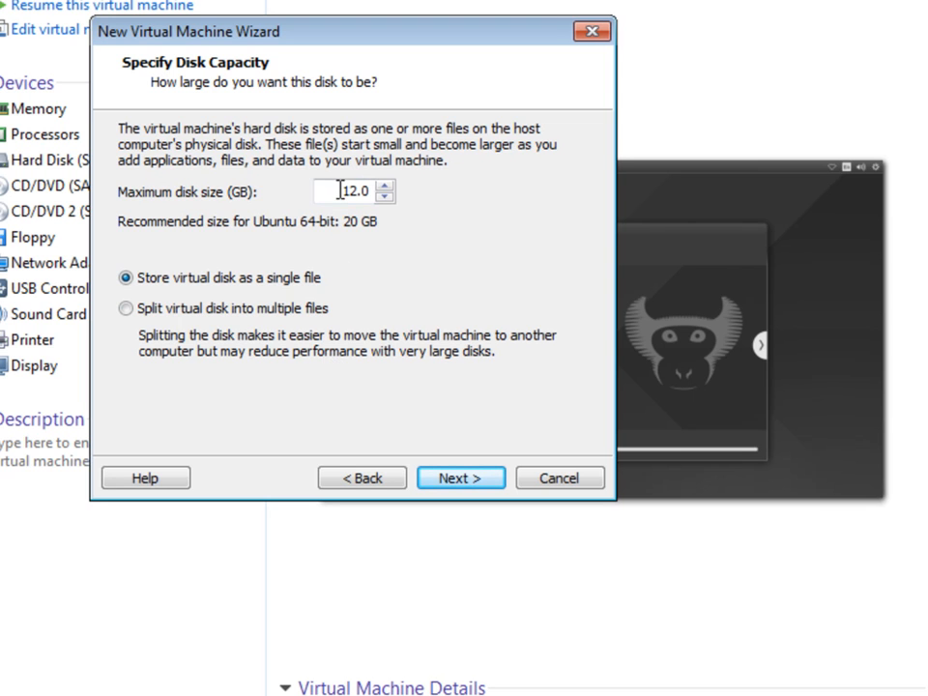
click(284, 314)
click(464, 481)
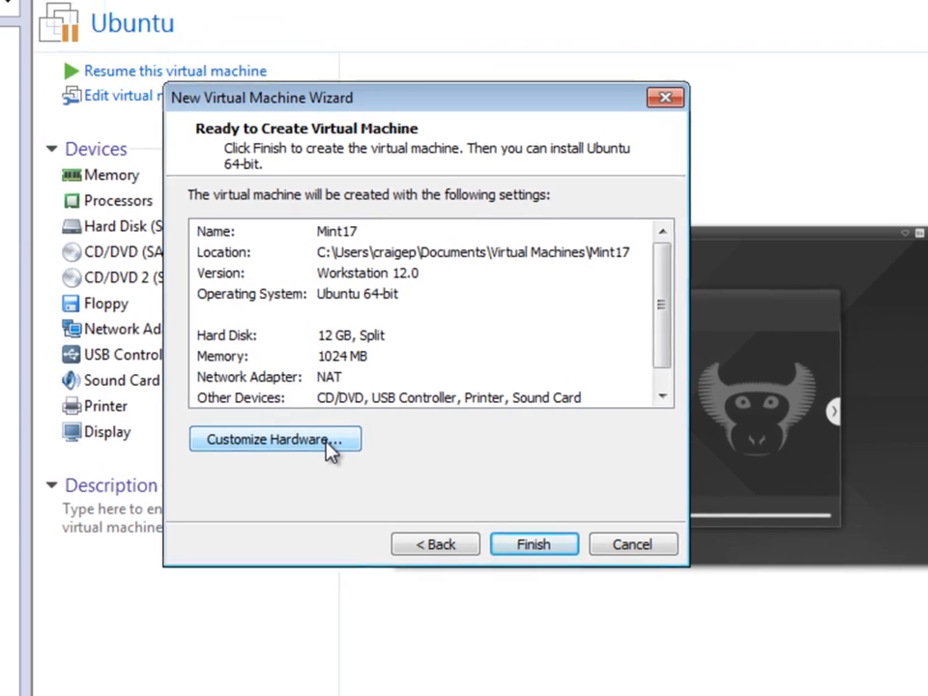
Step: In Customize Hardware, keep memory at 1 GB and the processor at one core
click(329, 445)
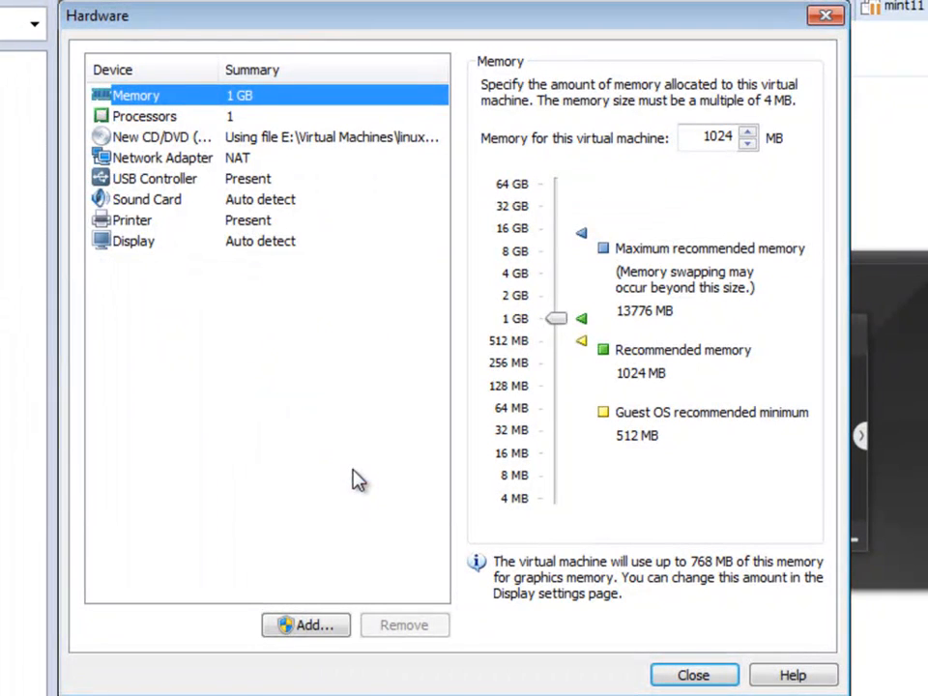
drag(410, 29, 457, 49)
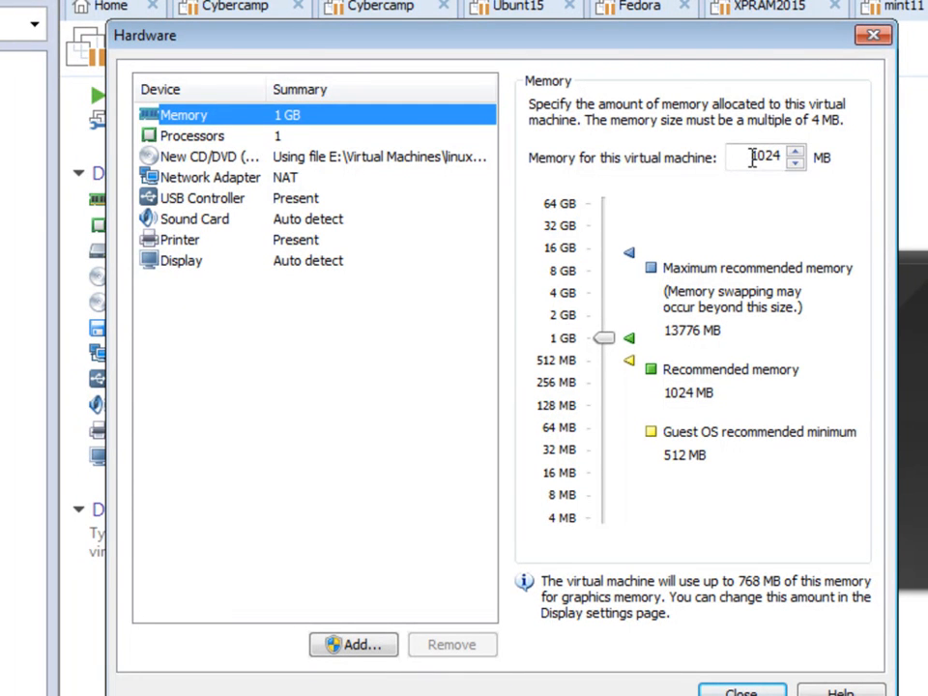
drag(753, 158, 785, 160)
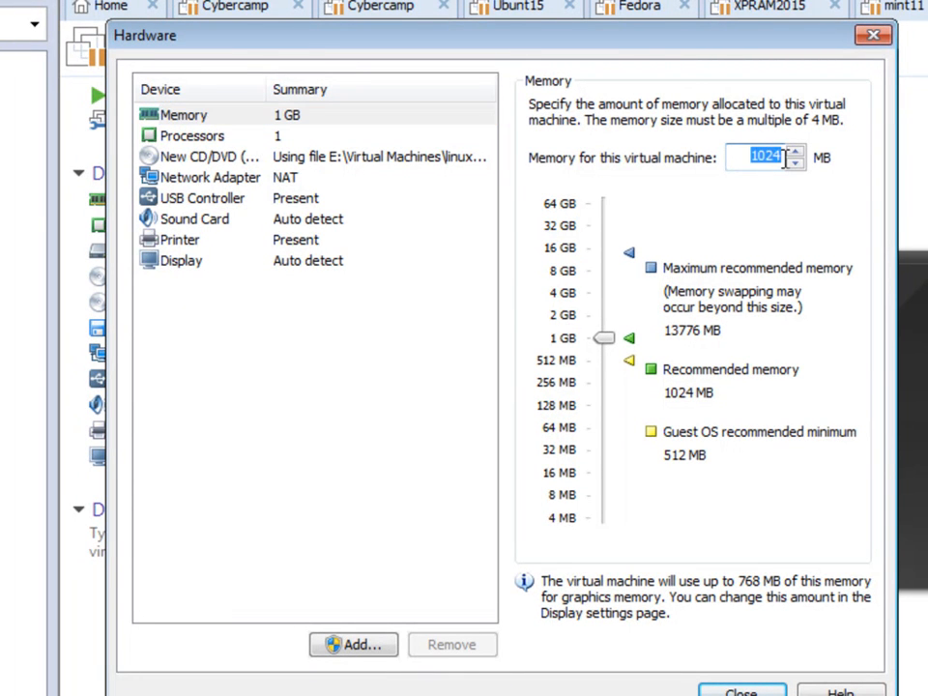
drag(610, 347, 615, 371)
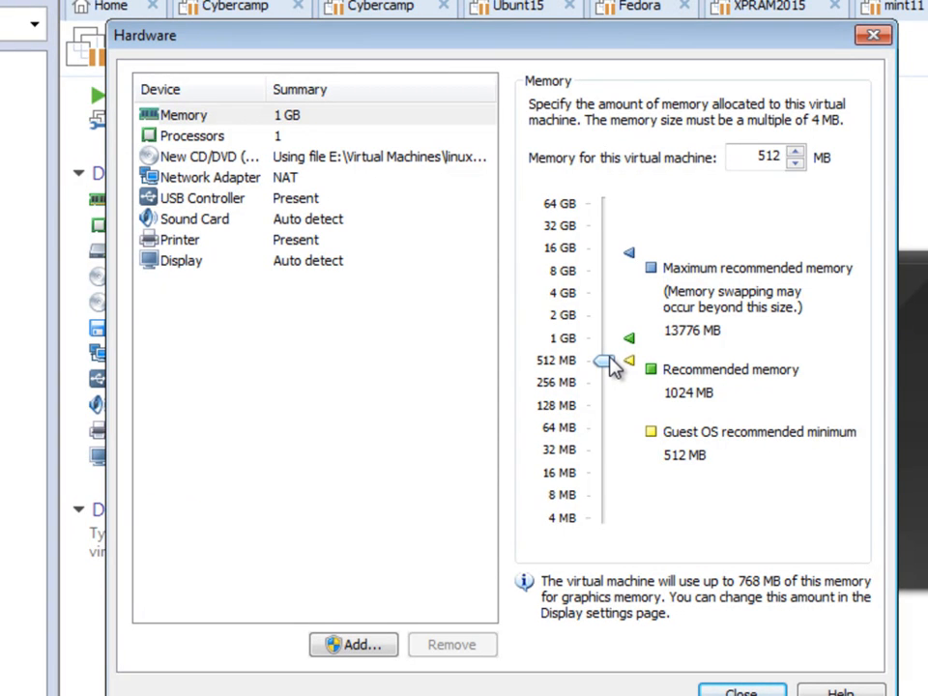
drag(612, 356, 610, 339)
click(283, 143)
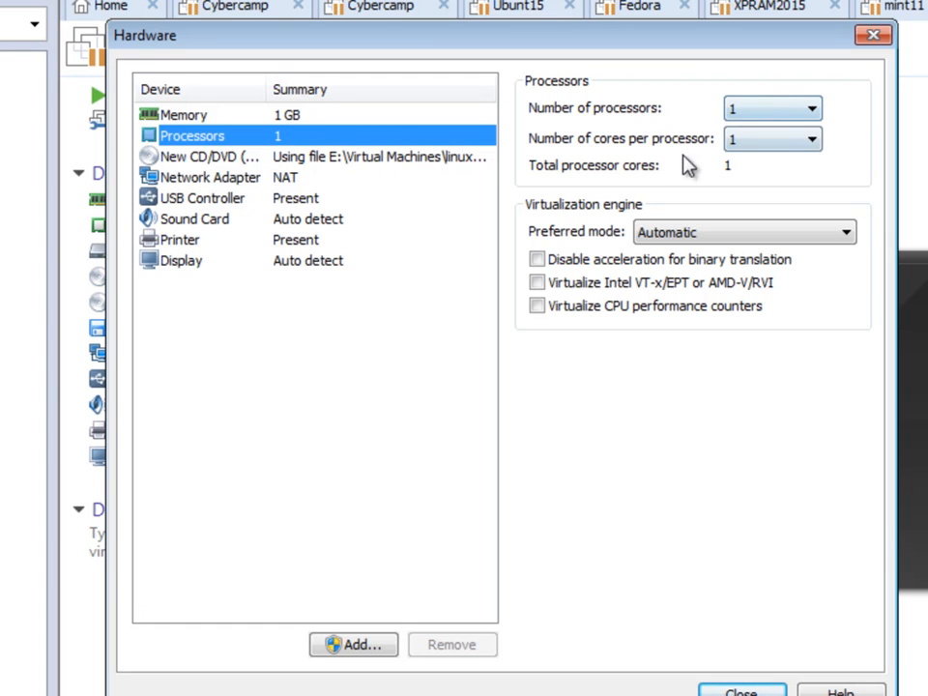
click(760, 140)
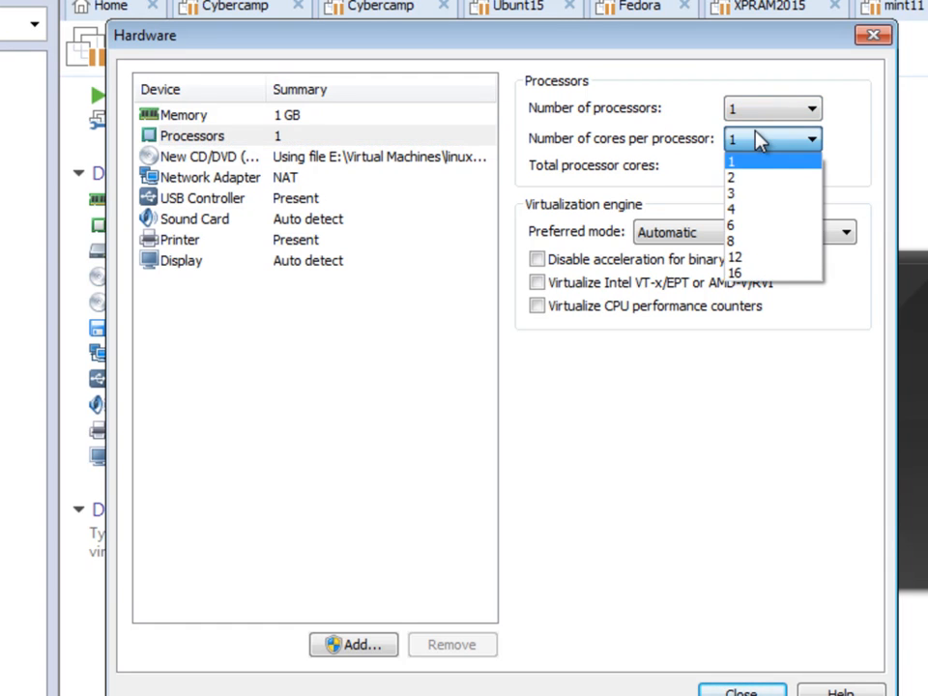
click(676, 132)
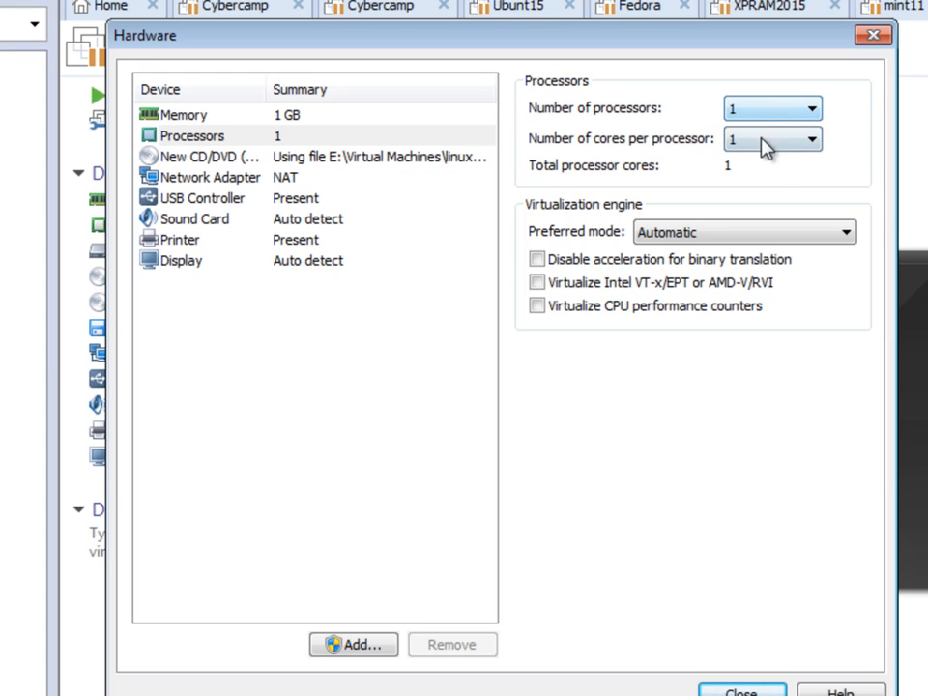
click(383, 163)
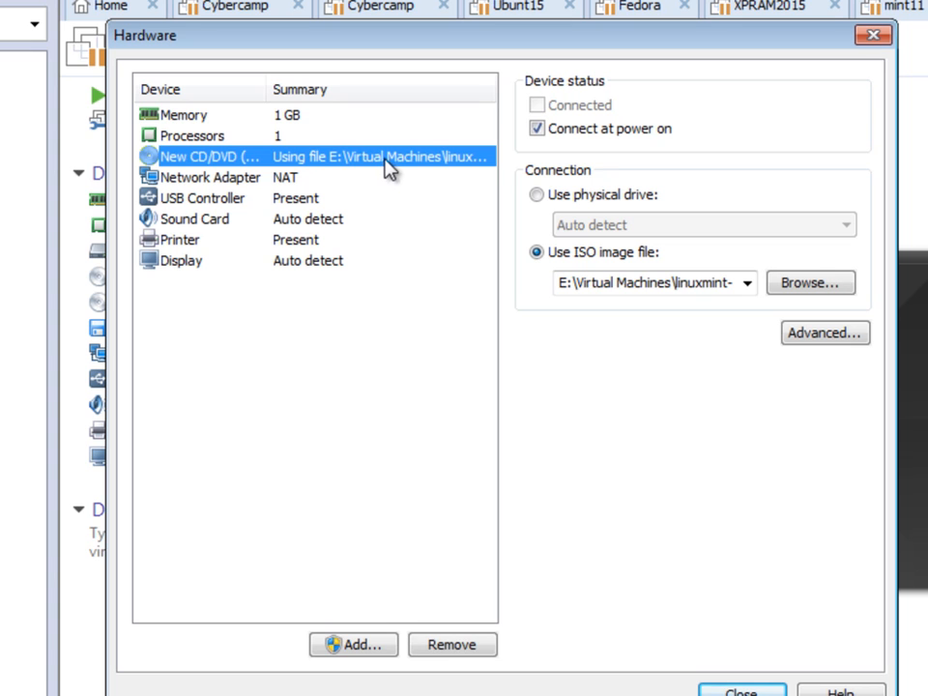
Step: Keep the Linux Mint ISO image on the CD/DVD and leave the network adapter on NAT
click(599, 282)
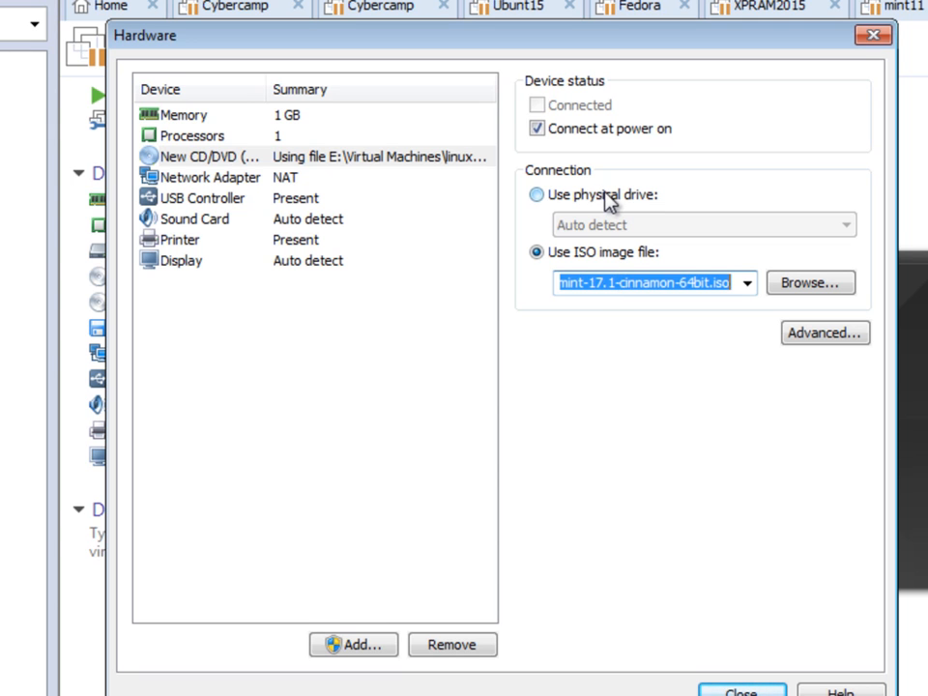
click(605, 194)
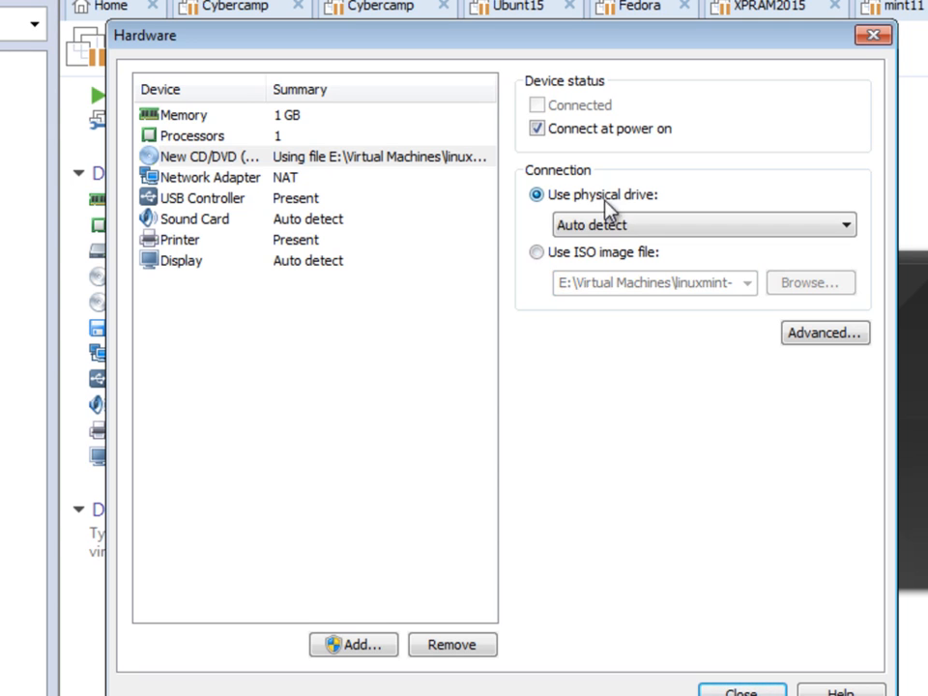
click(613, 254)
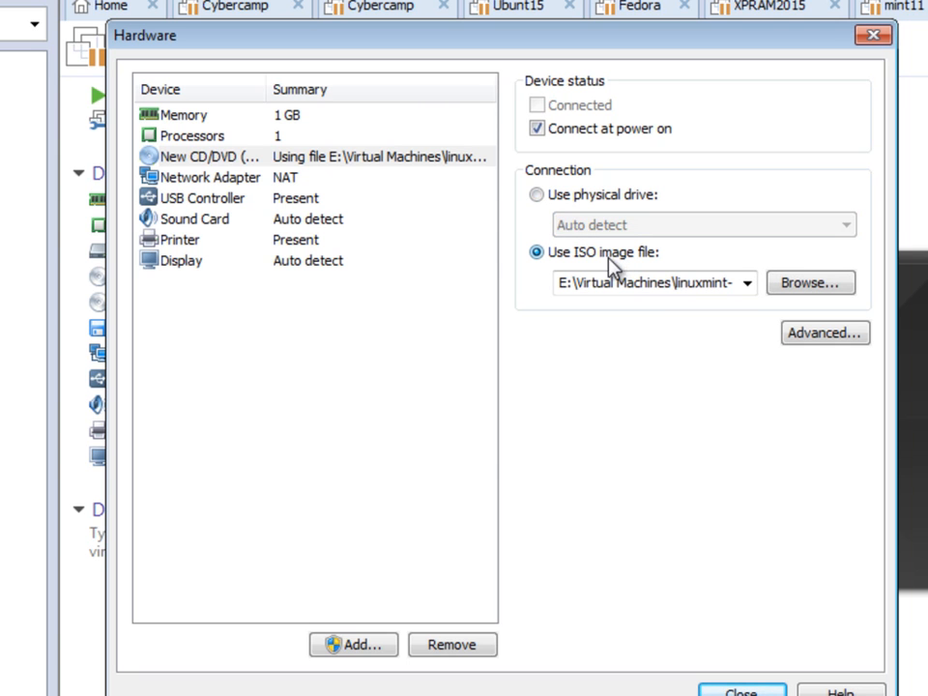
click(230, 179)
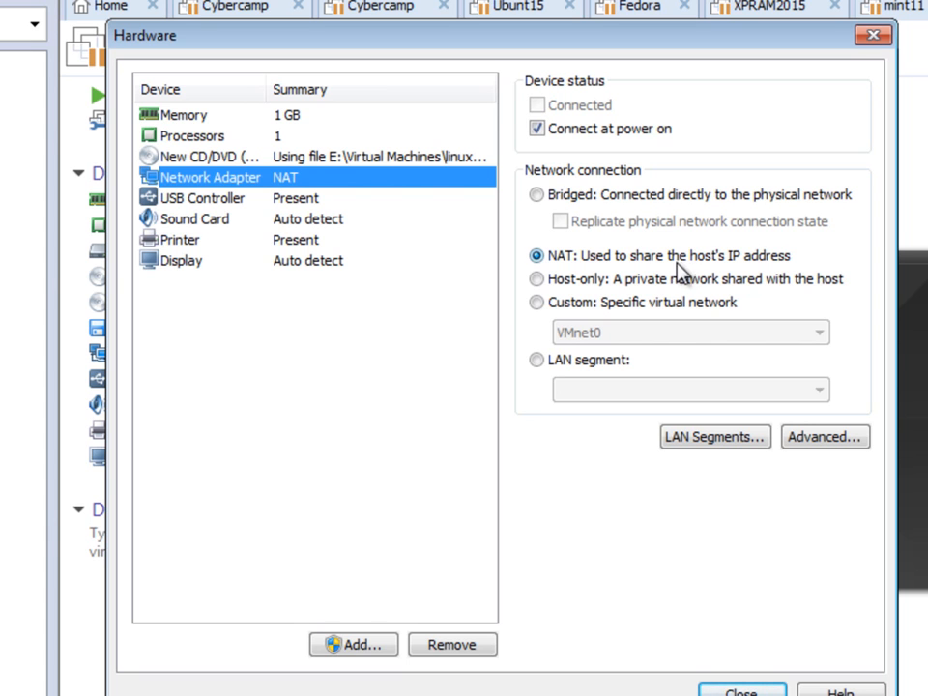
Step: Review USB, sound and display, keep 3D acceleration enabled, and finish creating Mint17
click(187, 202)
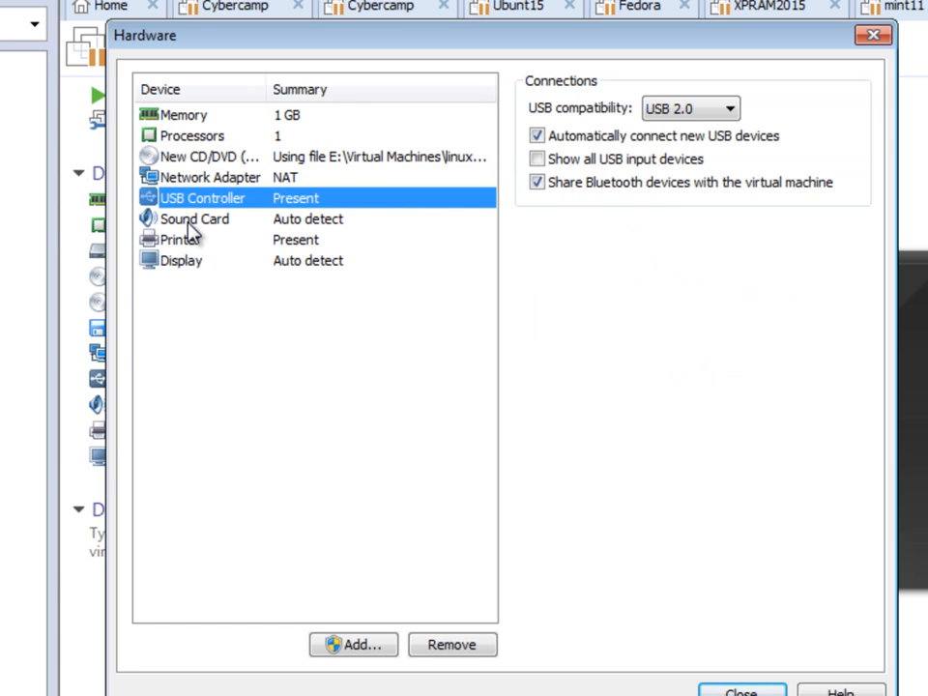
click(189, 225)
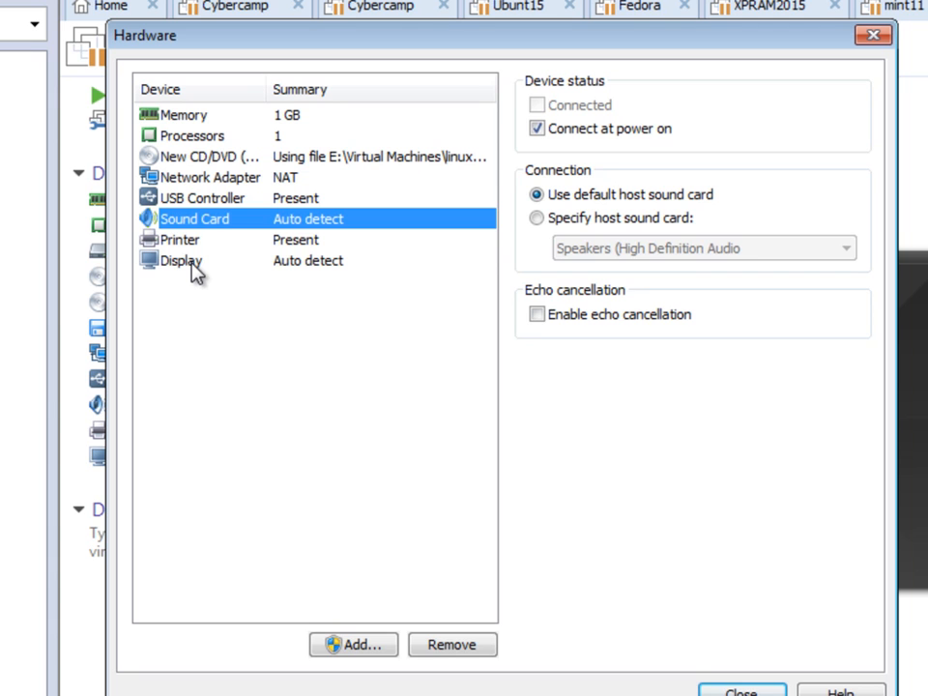
click(192, 271)
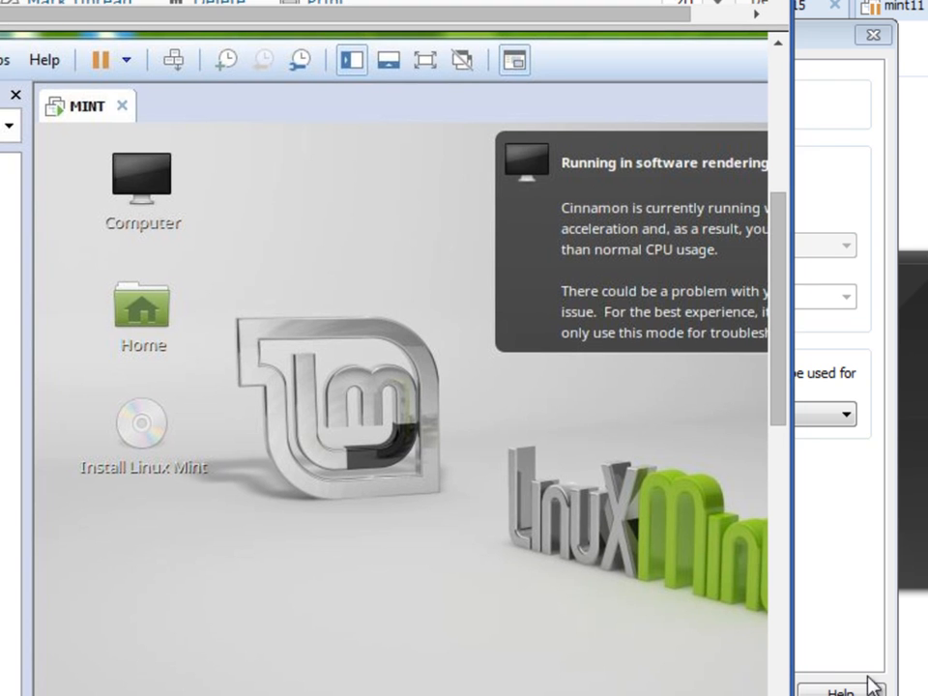
drag(791, 656, 923, 655)
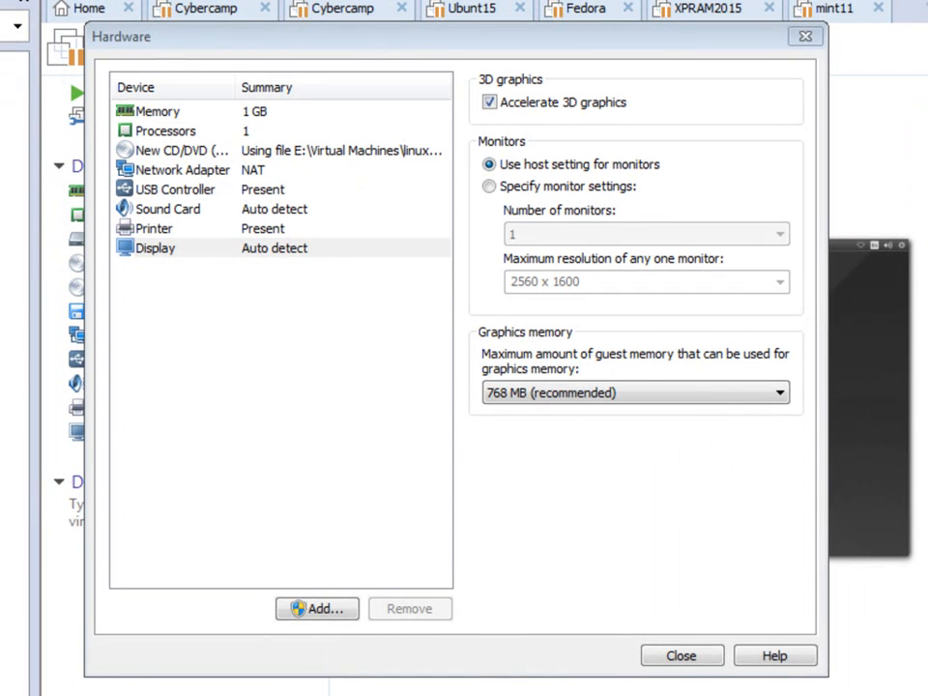
click(584, 106)
click(586, 103)
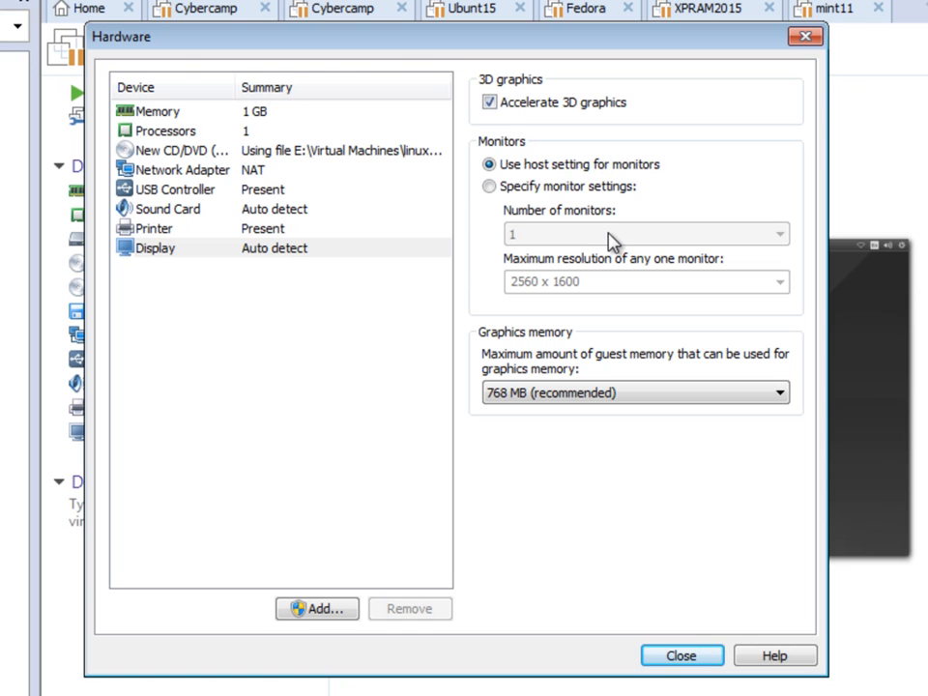
click(682, 656)
click(512, 538)
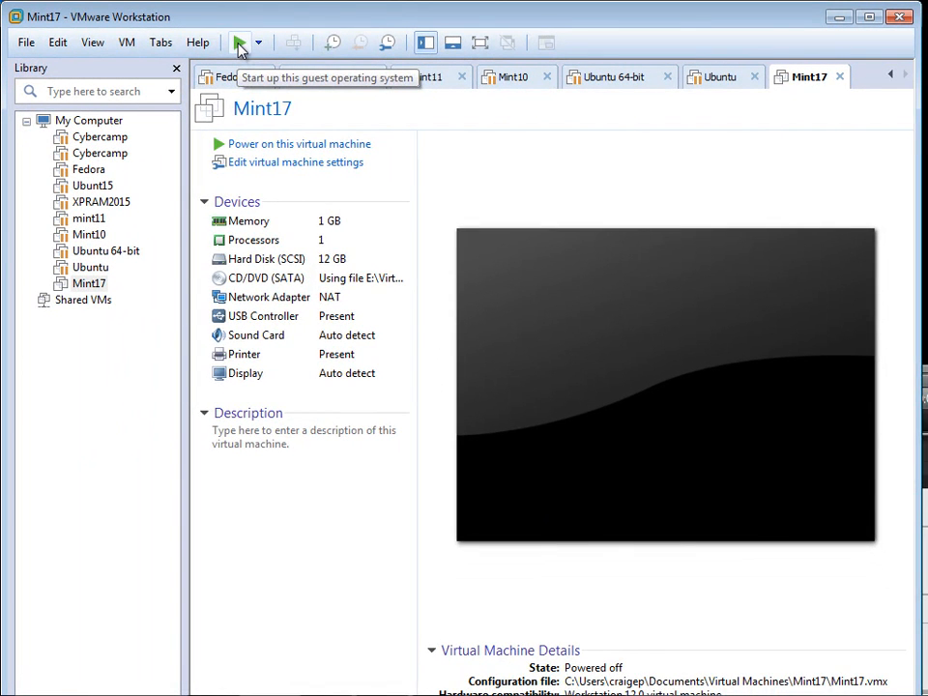
Step: Power on the Mint17 VM and launch Install Linux Mint from the live desktop
click(239, 46)
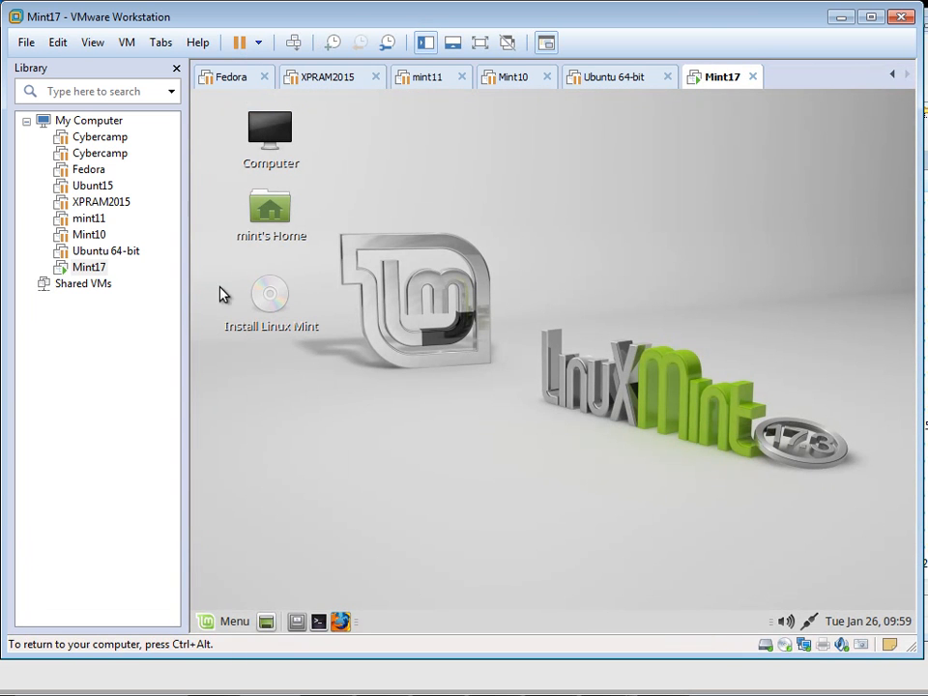
click(269, 308)
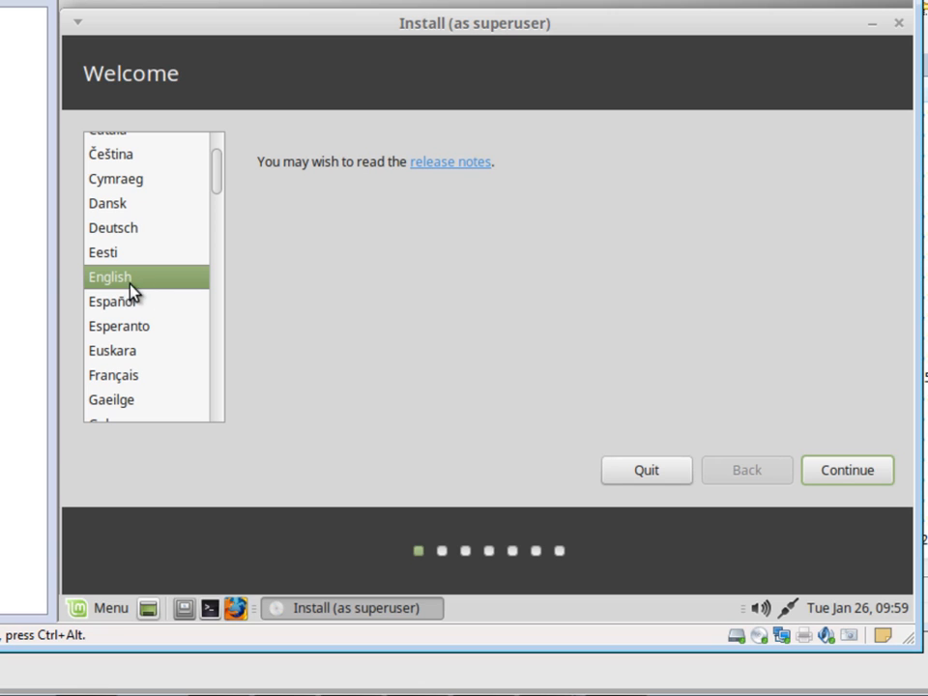
Step: Keep English and continue past the welcome and preparation pages
click(834, 470)
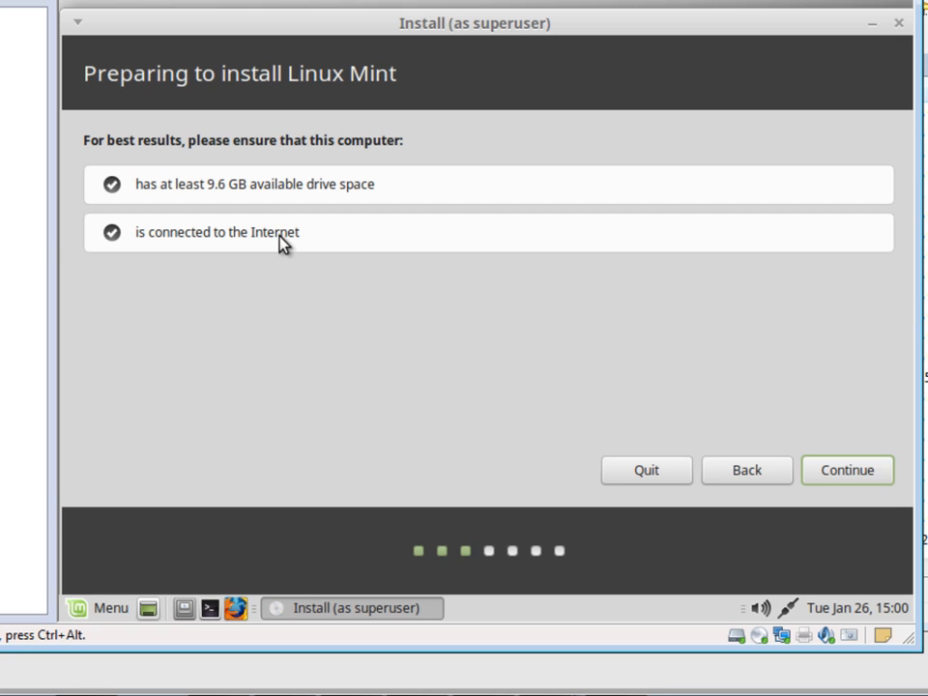
click(832, 470)
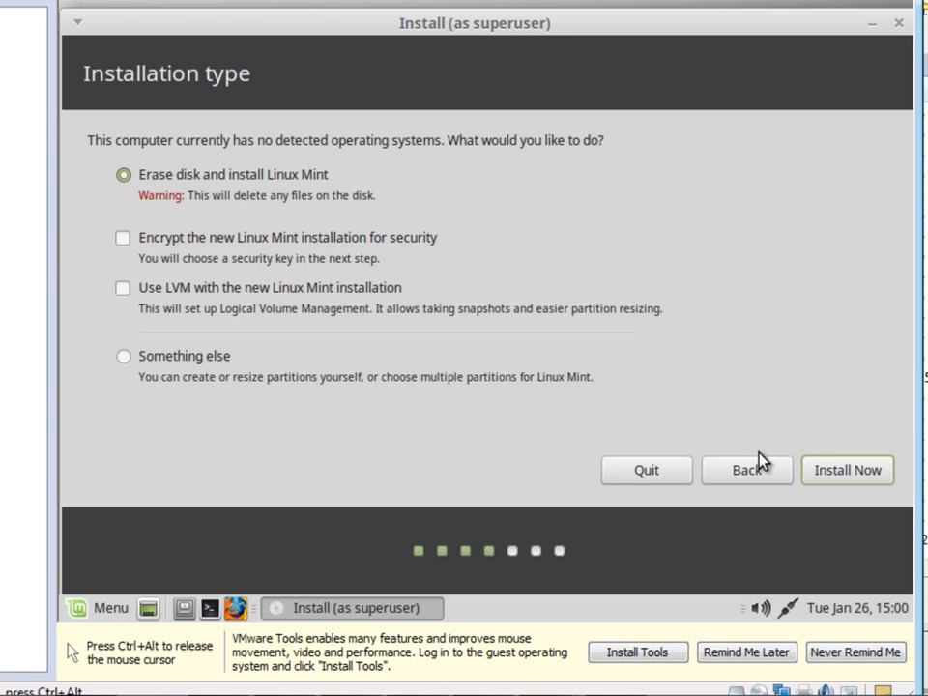
Step: Install with 'Erase disk and install Linux Mint' and confirm writing changes to disk
click(823, 471)
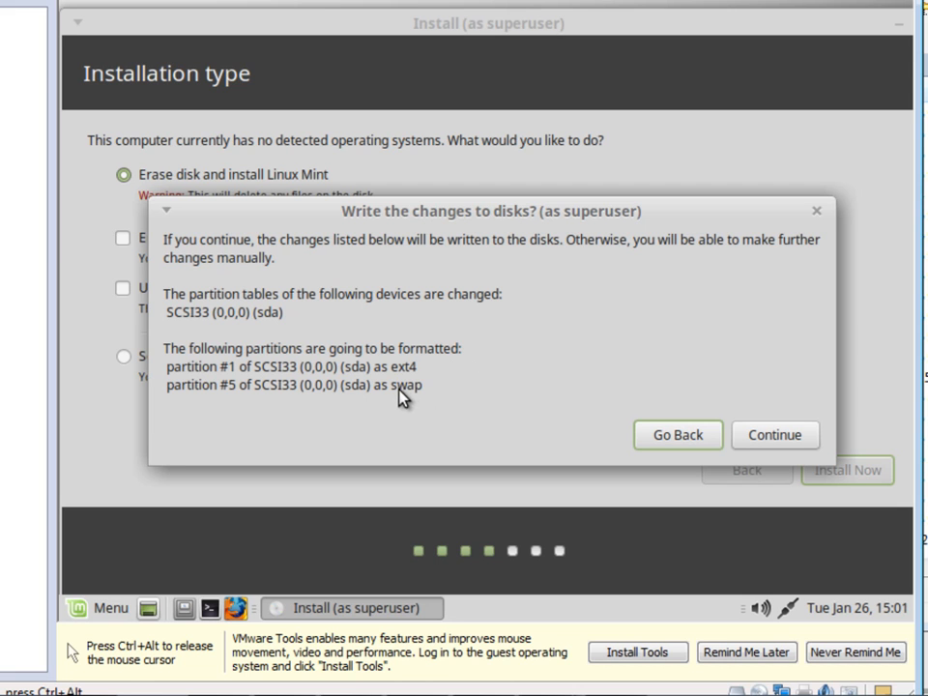
click(764, 435)
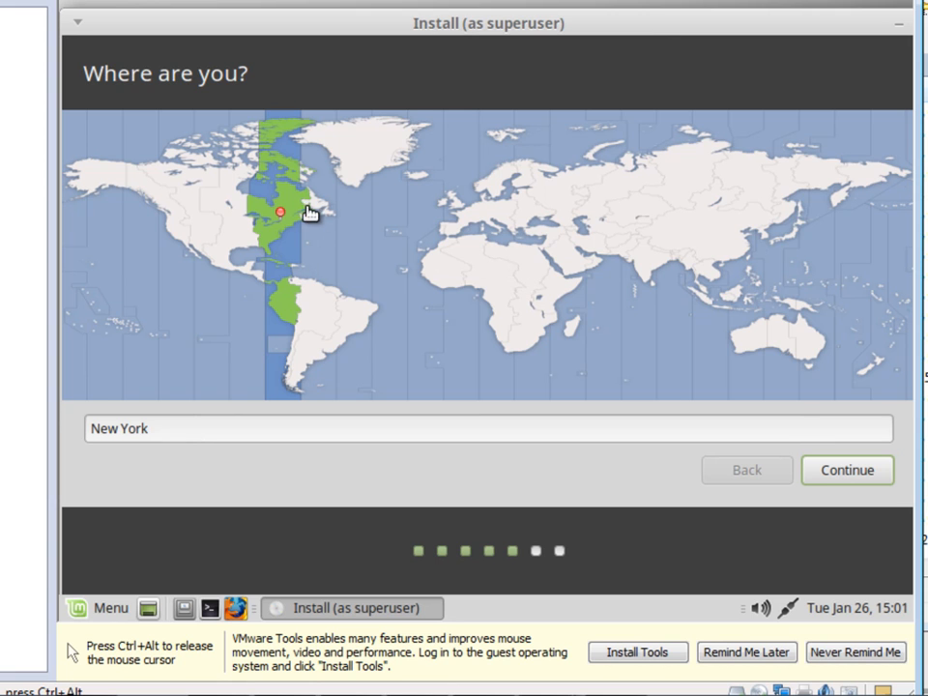
Step: Keep New York and the US English keyboard, then enter your full name and computer name Mint17
click(843, 474)
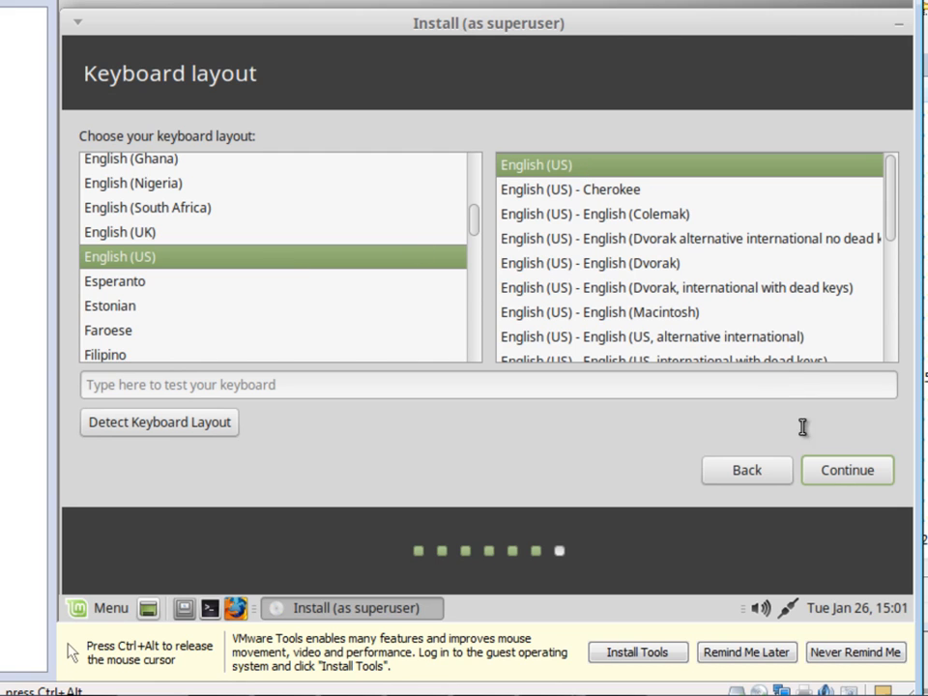
click(842, 471)
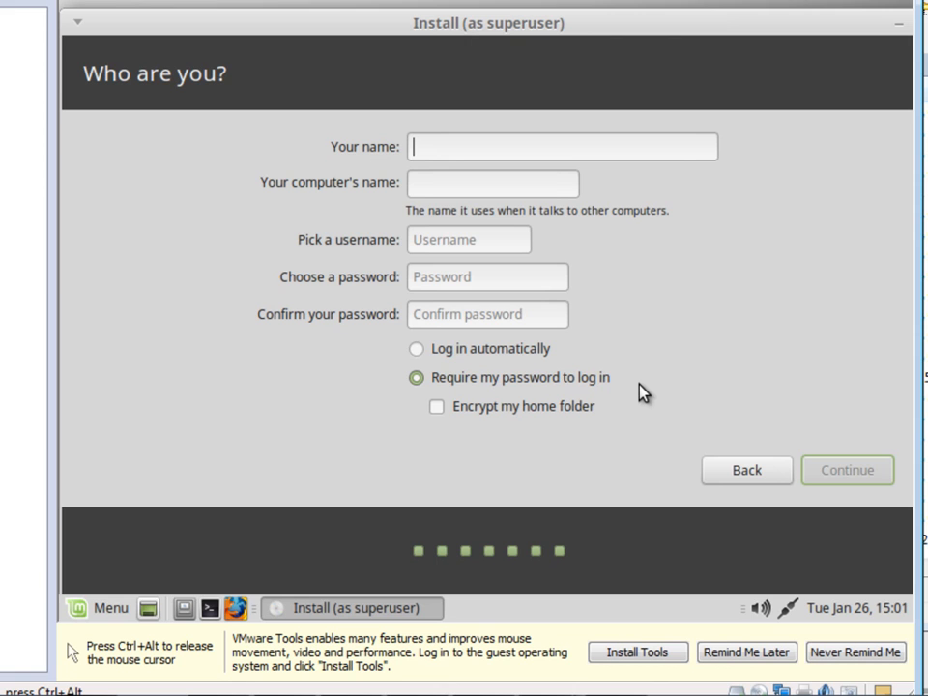
text(Dr. )
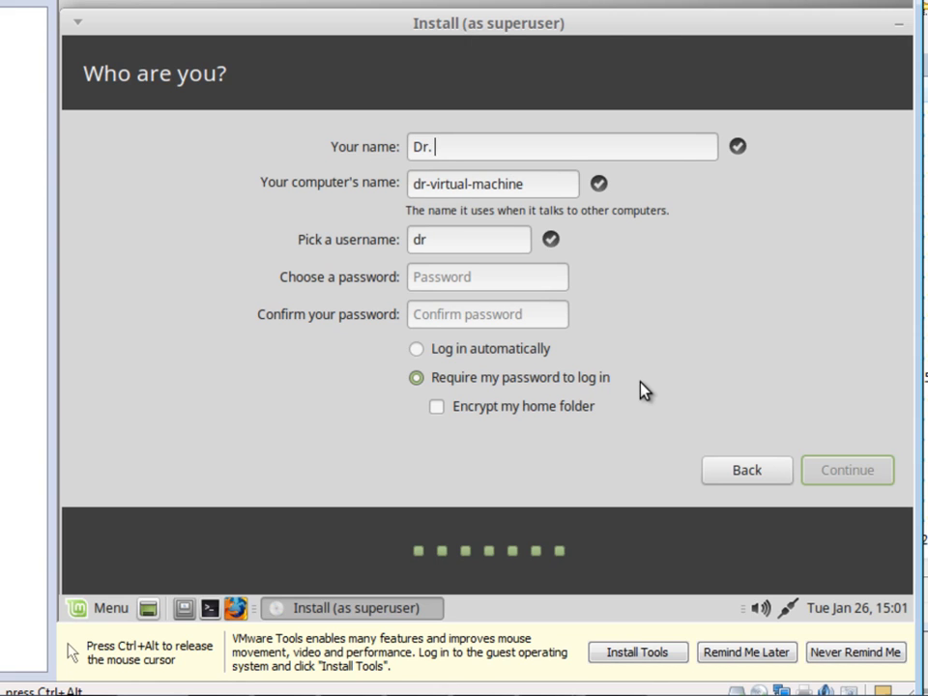
text(Philip Craiger)
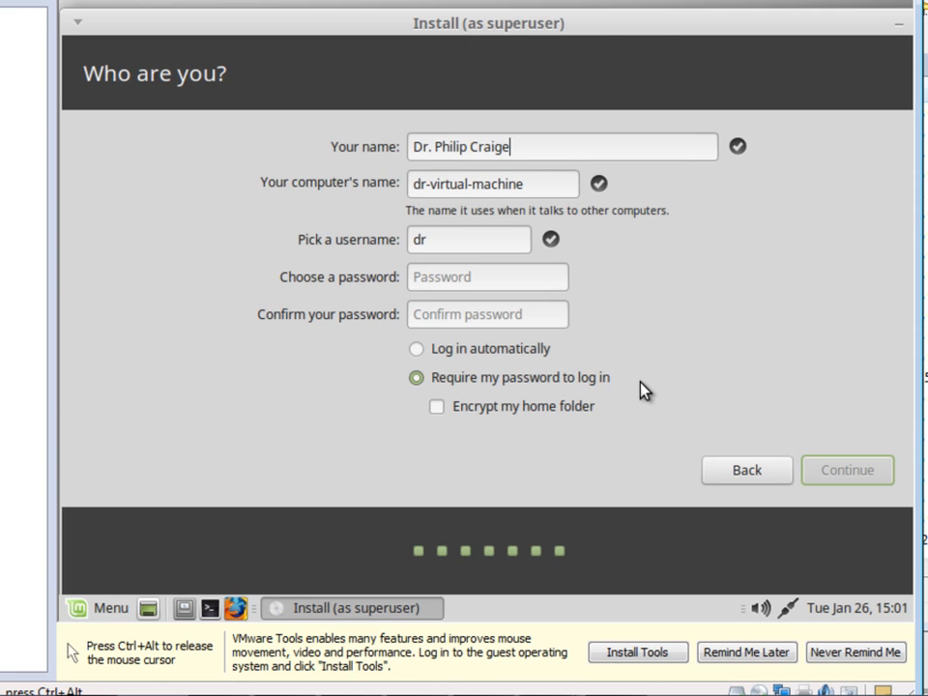
key(Tab)
text(Mint17)
key(Tab)
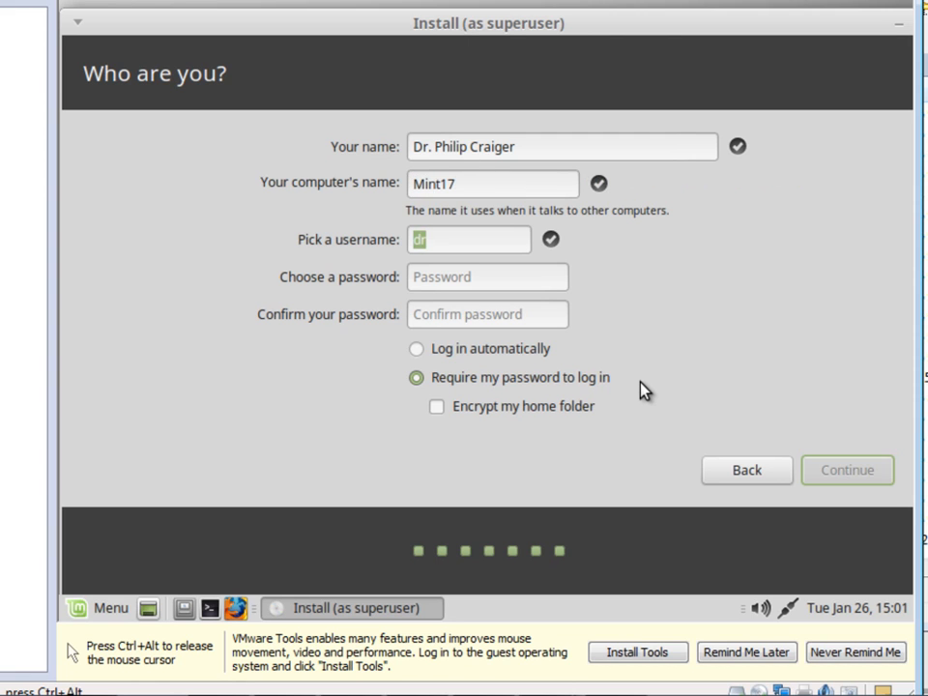
Step: Enter a username and password, confirm the password, and choose 'Log in automatically'
key(Tab)
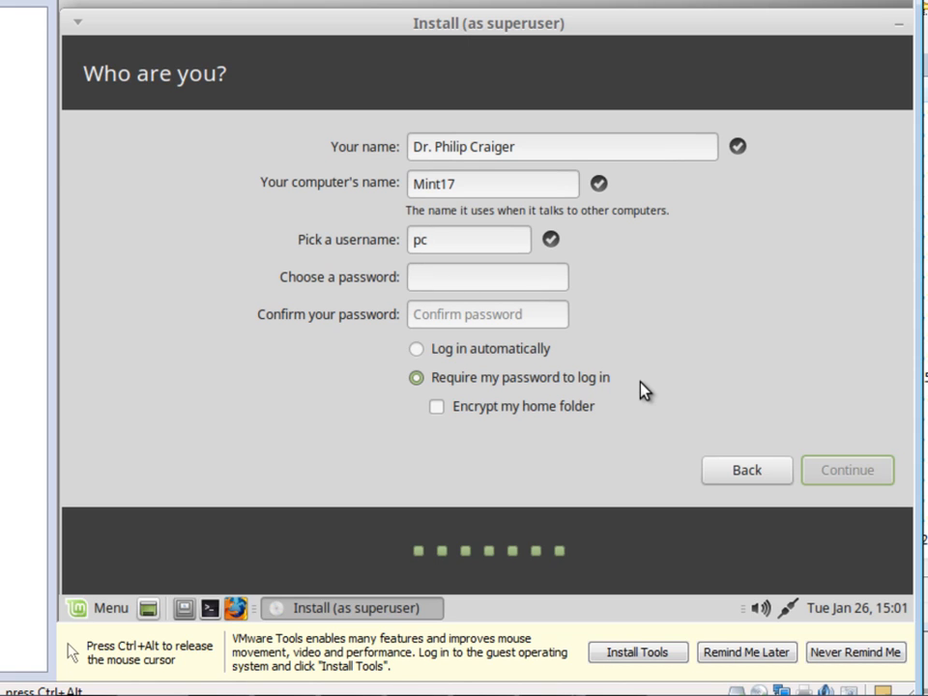
key(Tab)
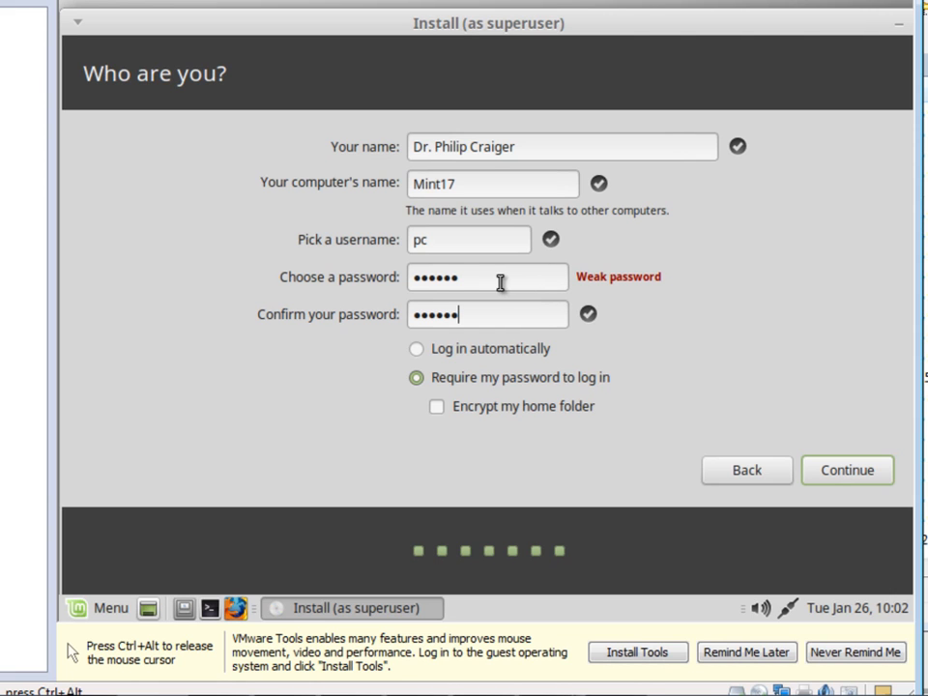
drag(469, 278, 413, 277)
drag(480, 315, 404, 315)
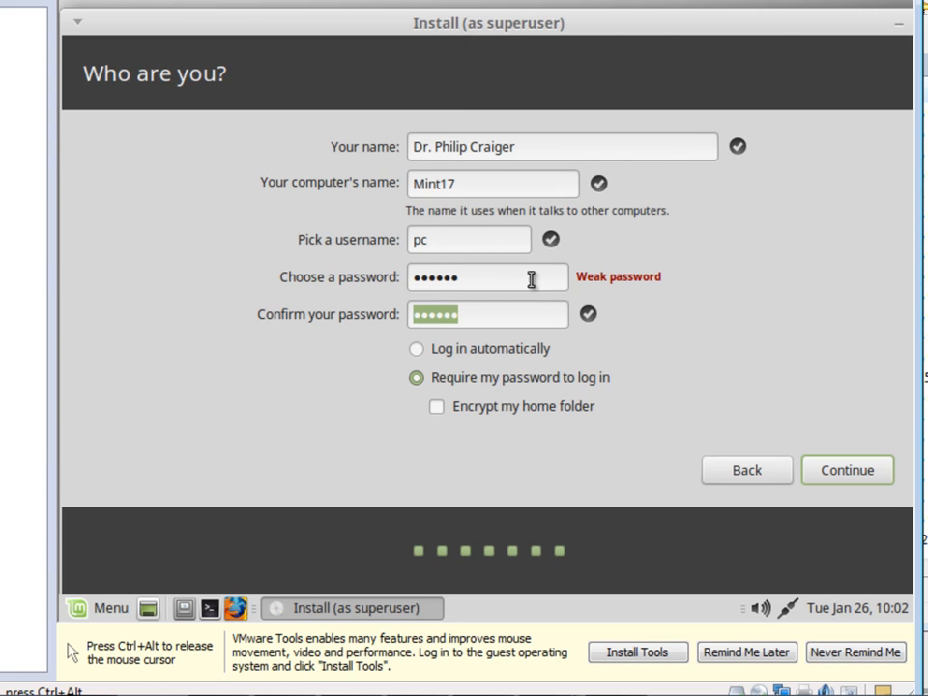
click(521, 350)
Step: Continue with these account details and release the mouse while files are copied
click(848, 478)
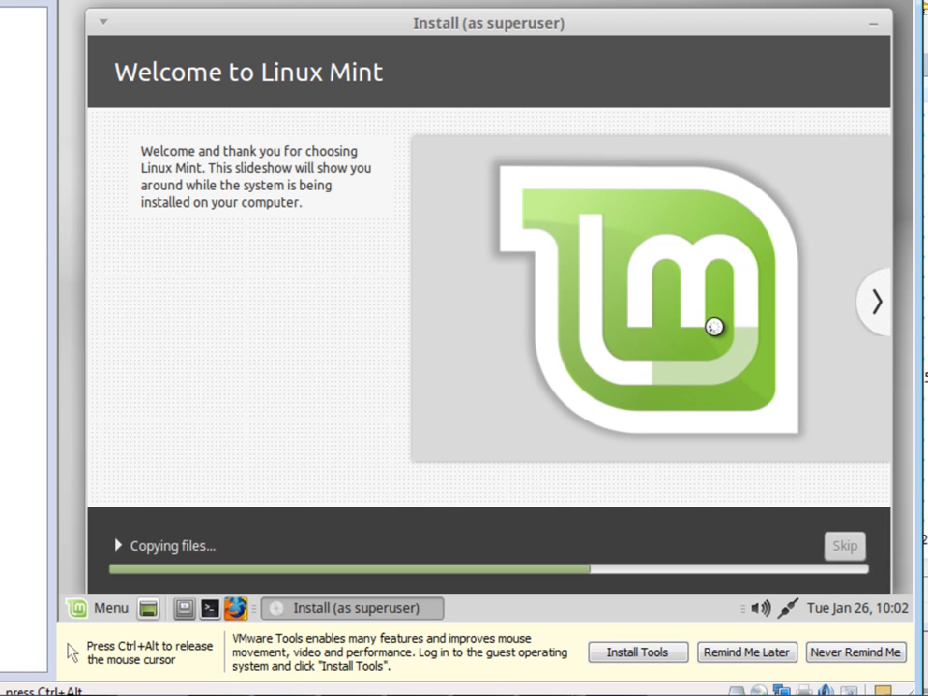
key(ctrl+alt)
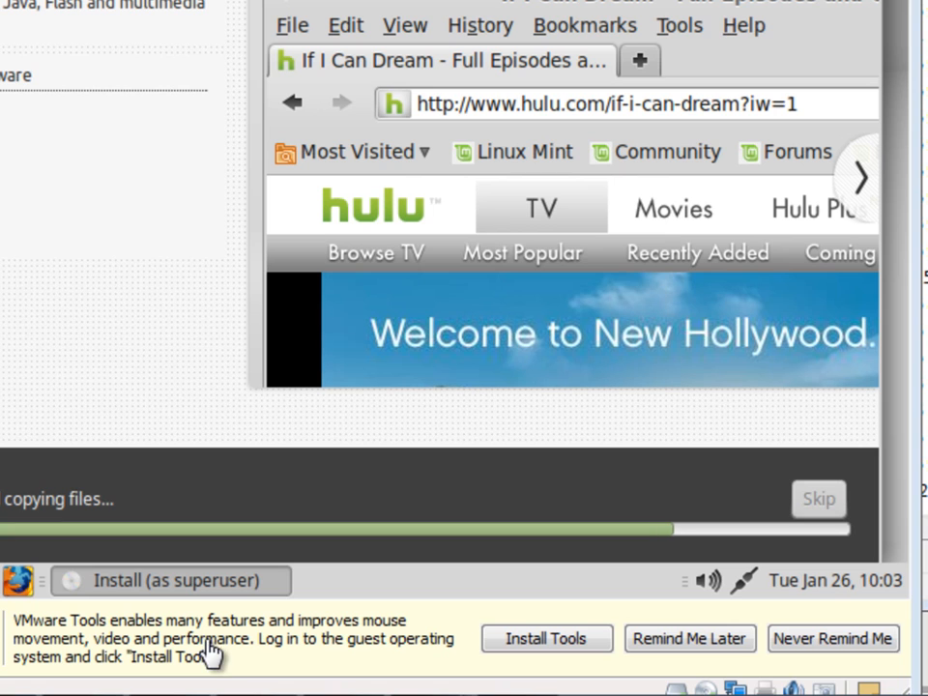
click(548, 652)
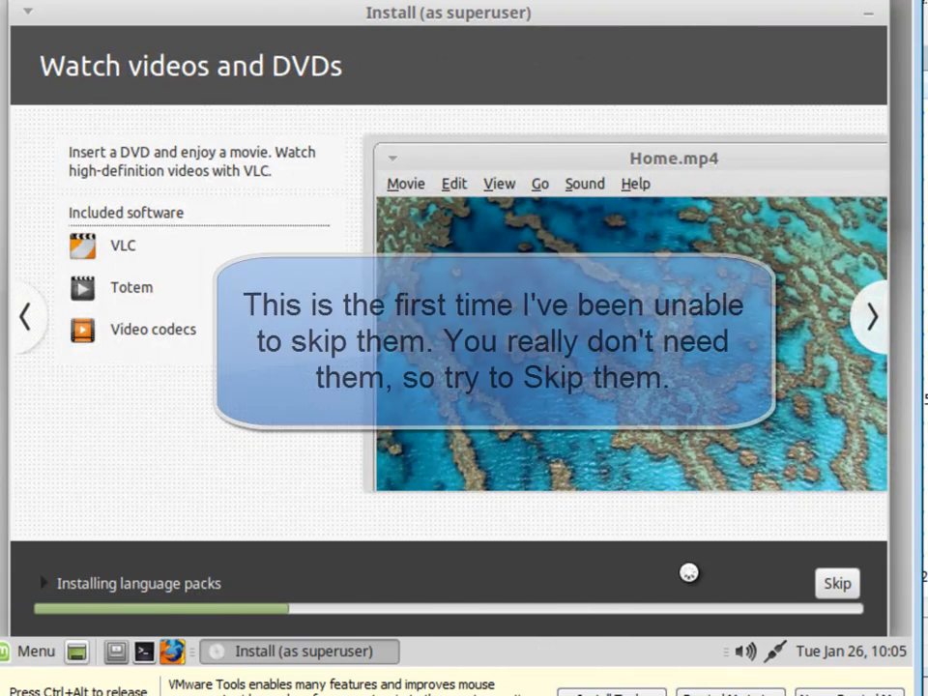
Step: Skip the language pack downloads so the installation can complete
click(838, 583)
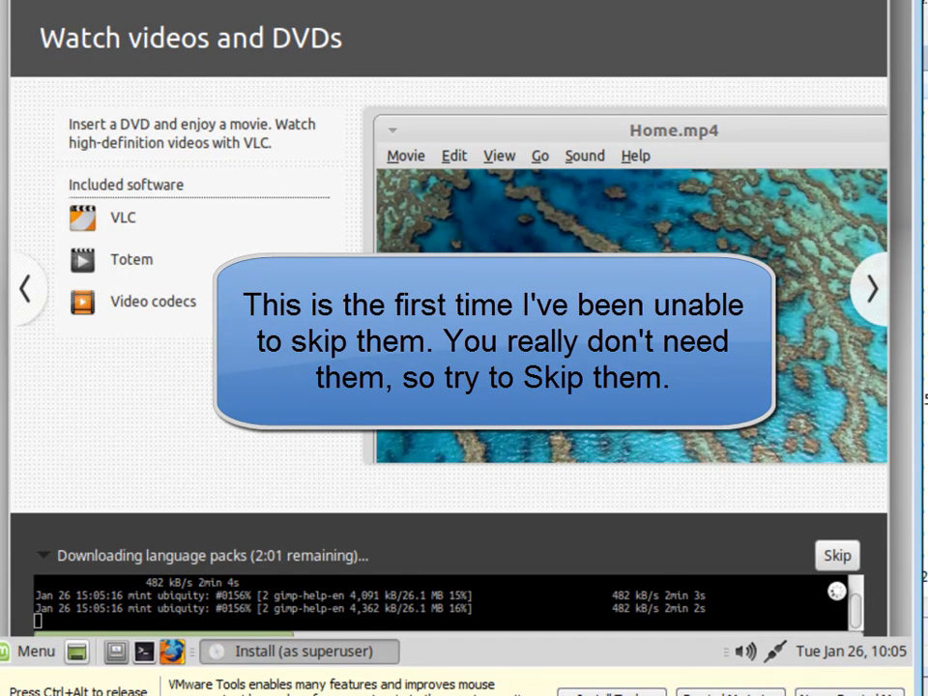
click(837, 555)
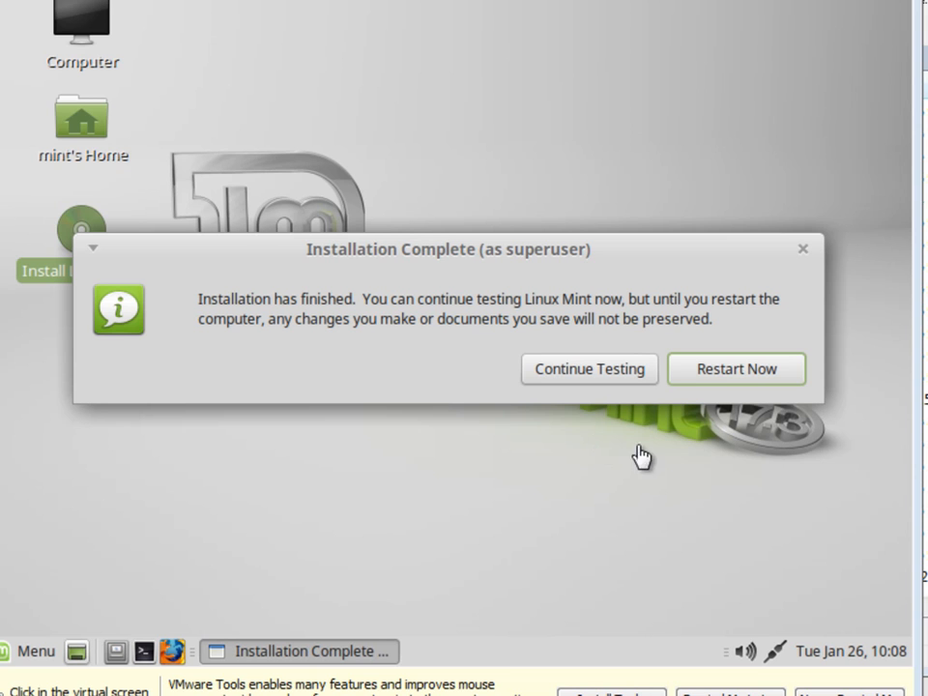
Step: Choose Restart Now and confirm the reboot prompt with Enter inside the VM
click(739, 371)
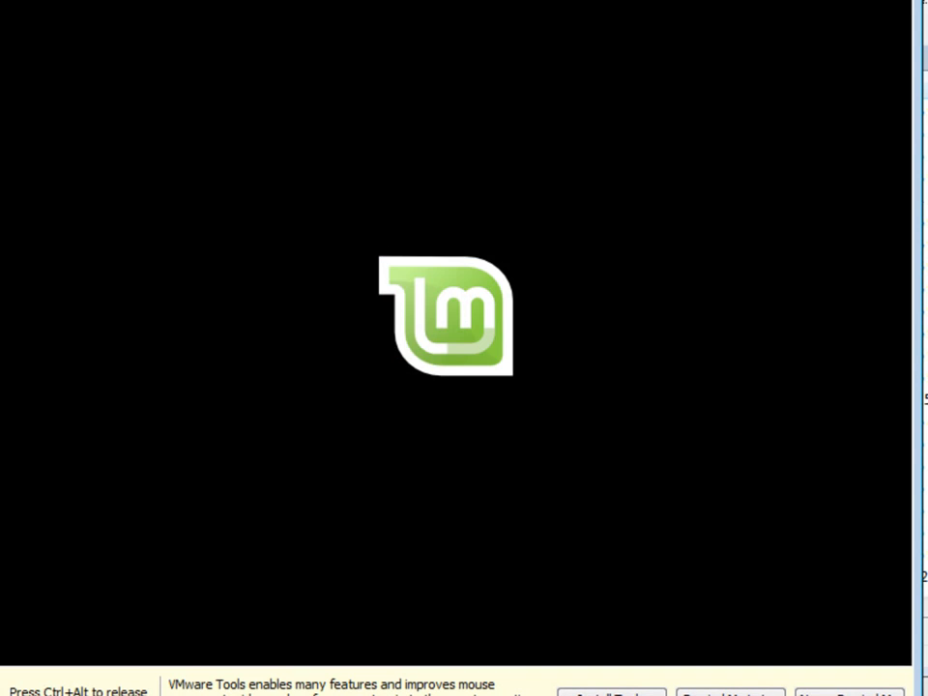
key(ctrl+alt)
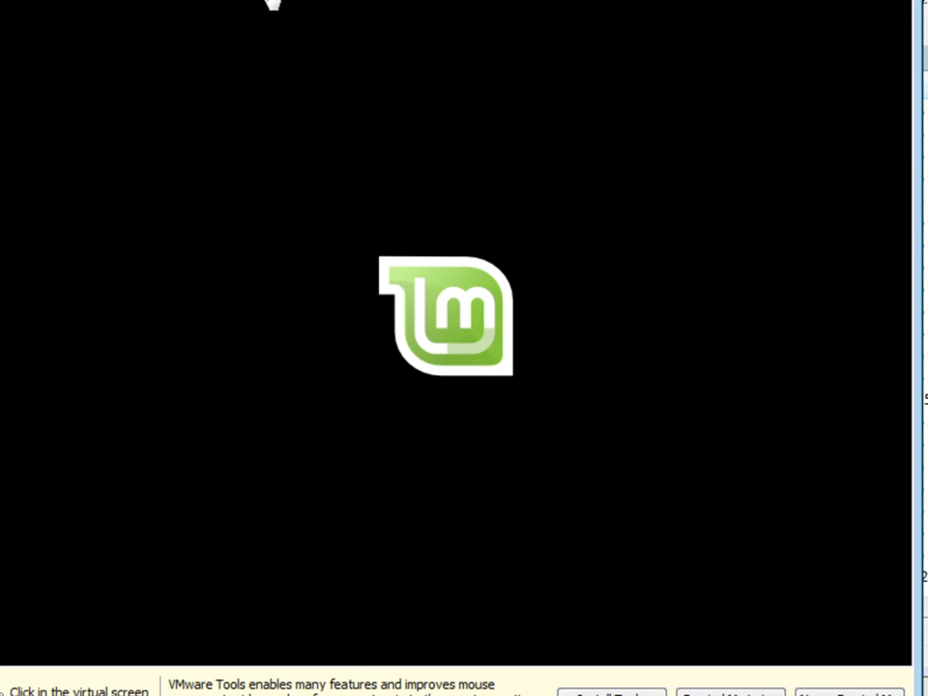
click(528, 18)
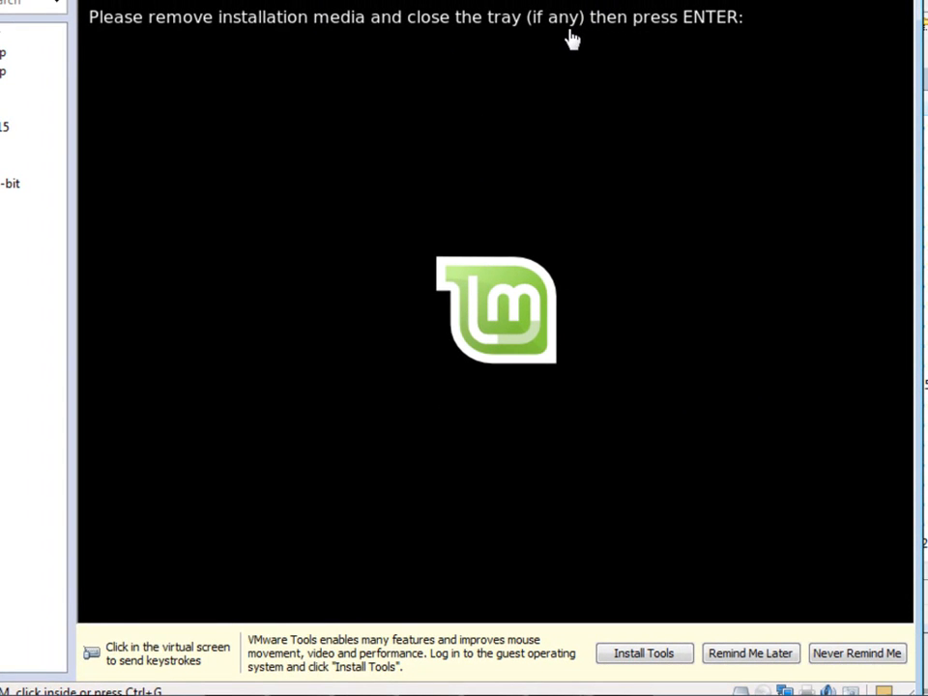
key(Return)
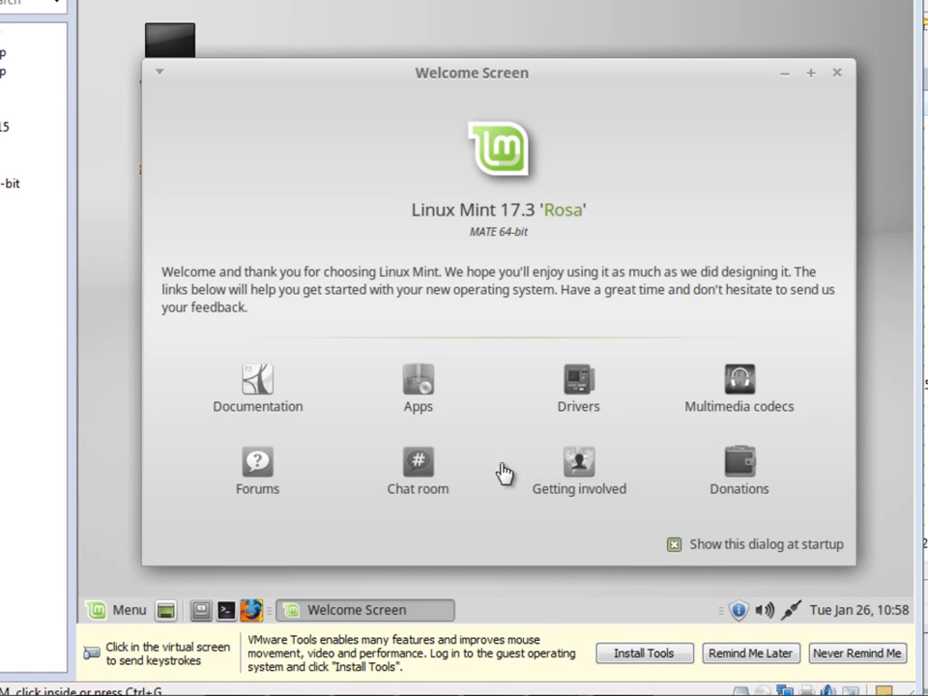
Step: Untick 'Show this dialog at startup' and close the Mint Welcome Screen
click(676, 545)
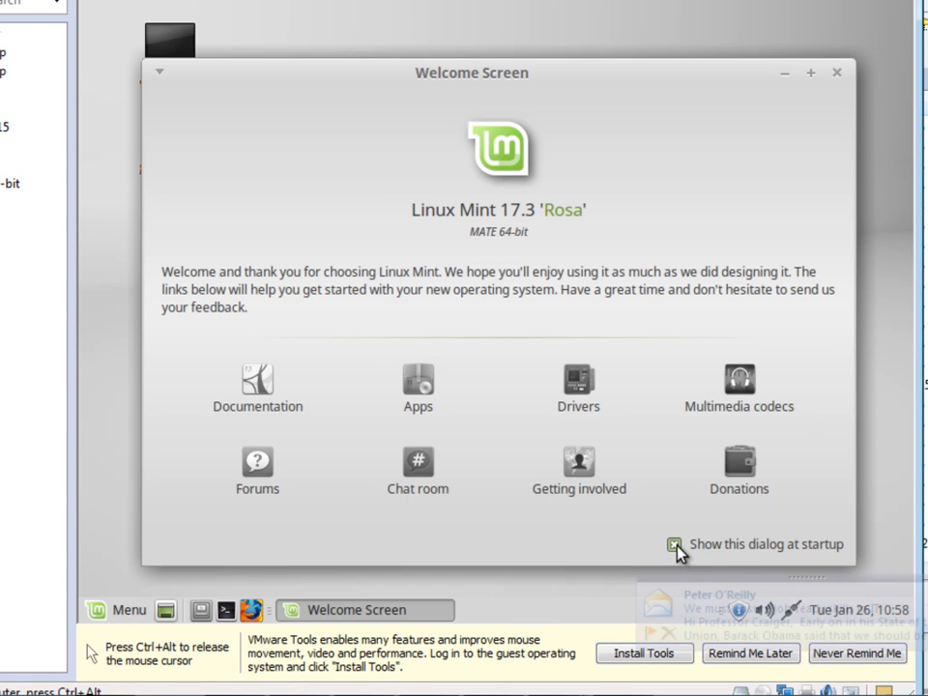
click(675, 545)
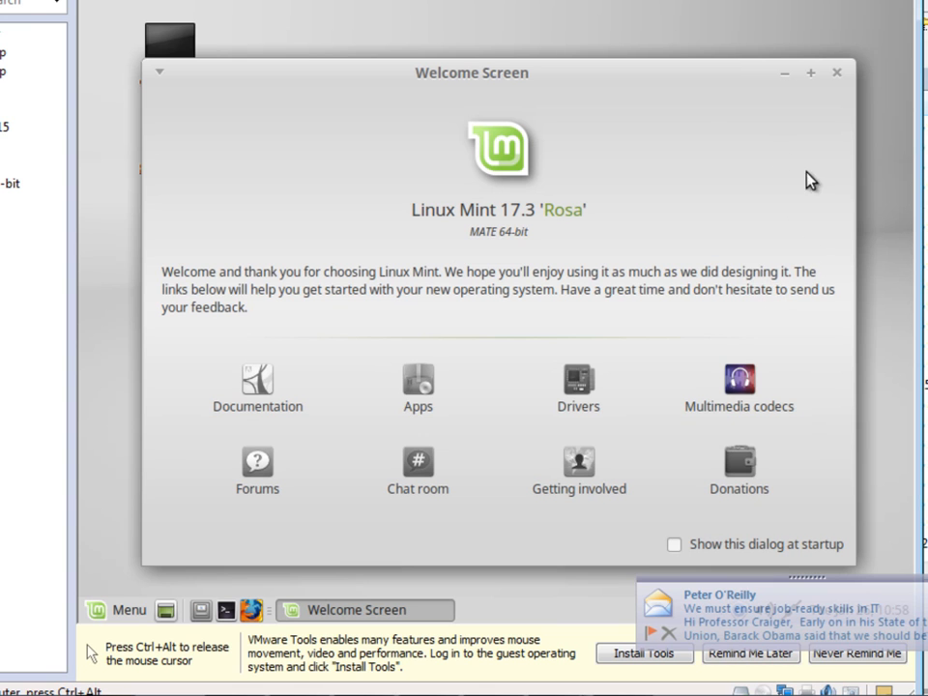
click(837, 73)
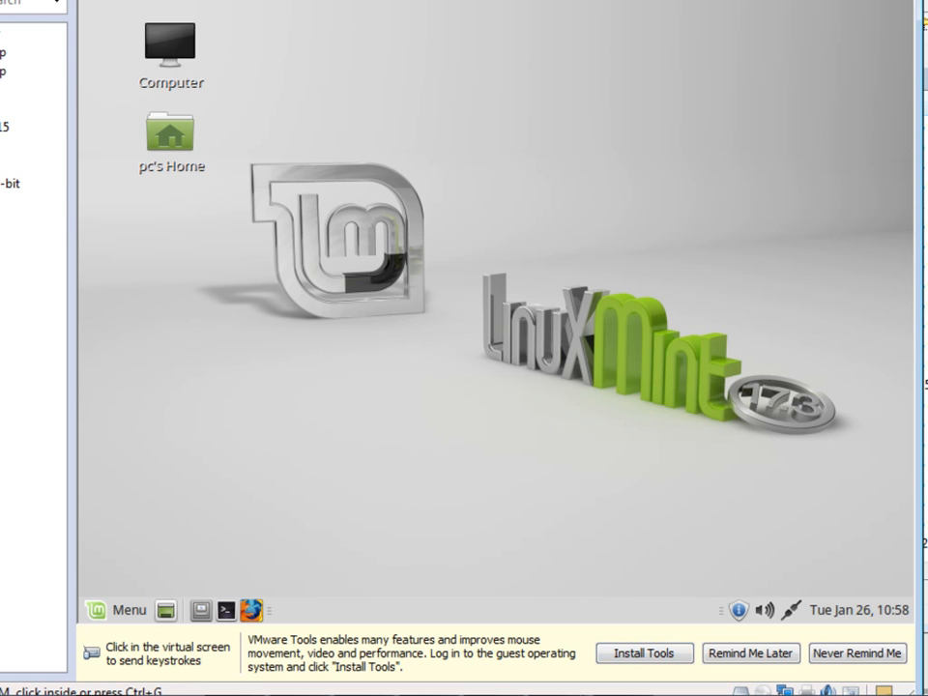
Step: Start the VMware Tools installation from the VMware bar and dismiss the bar
click(5, 2)
click(551, 369)
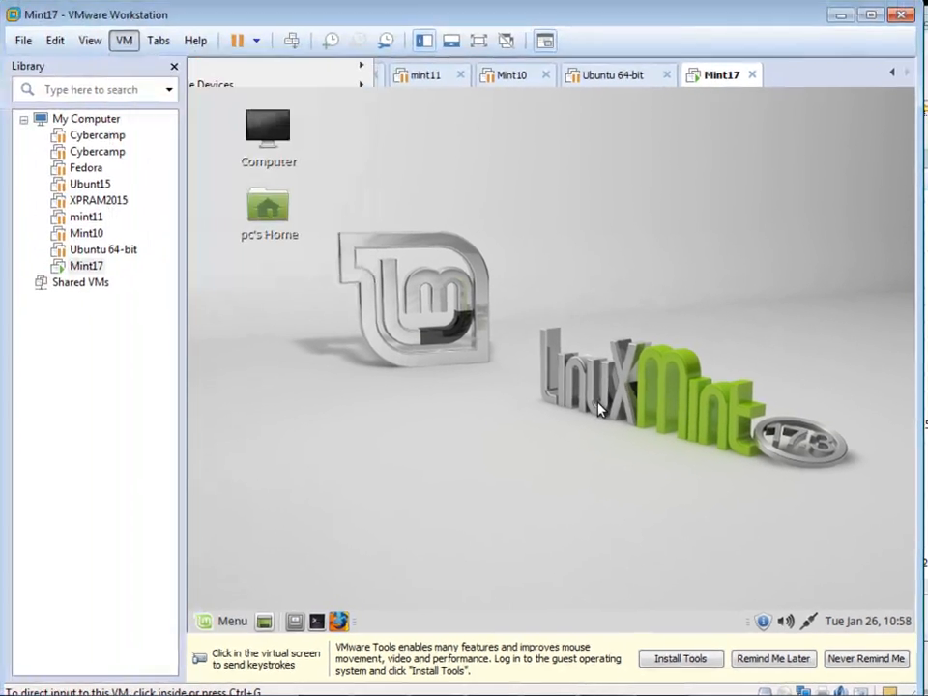
click(667, 658)
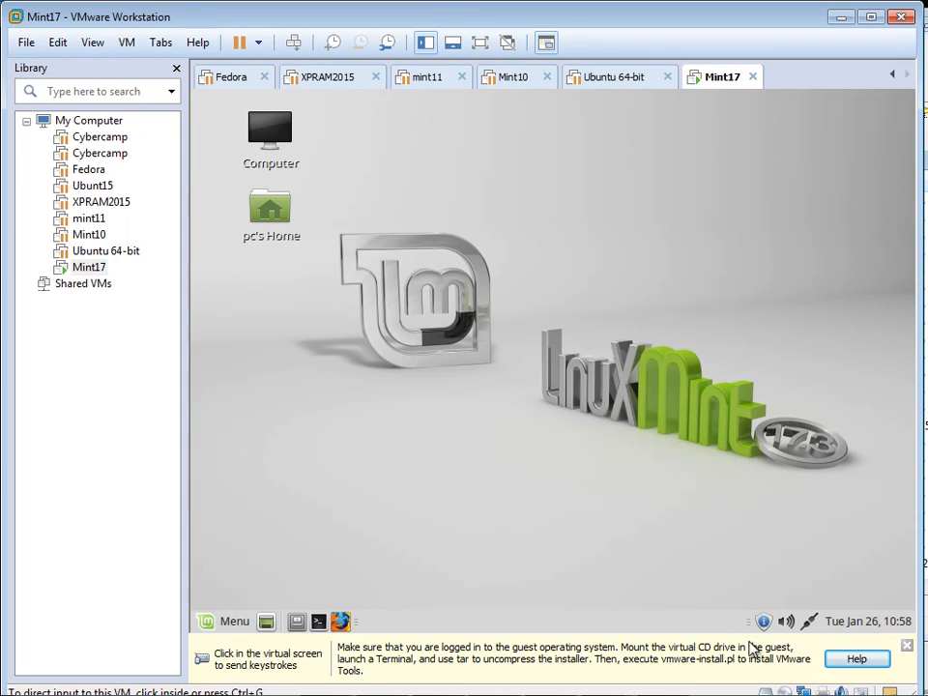
click(907, 645)
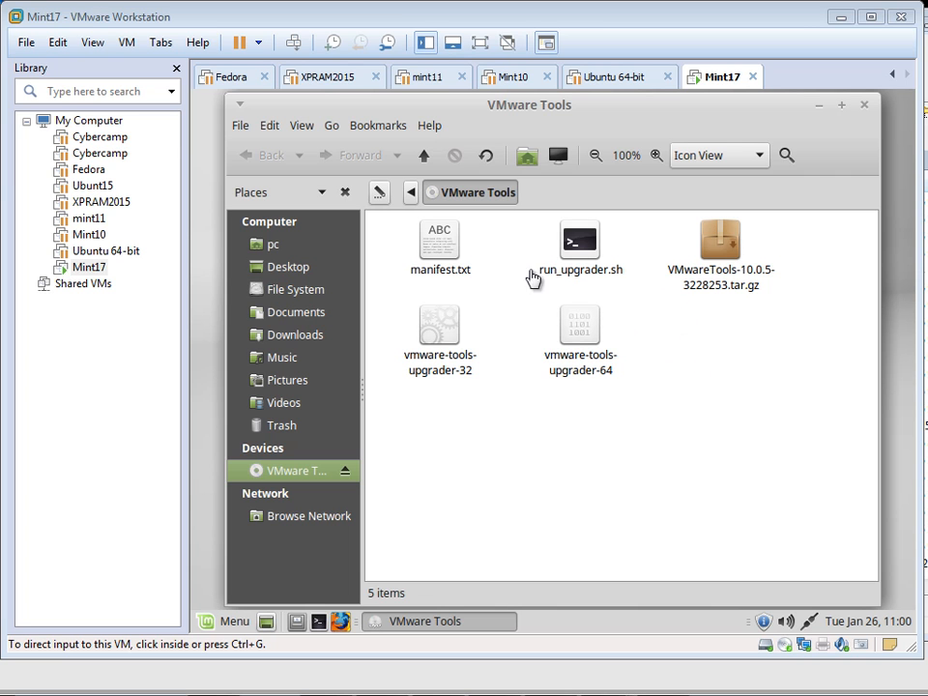
Step: Open the VMware Tools disc to view its files, then close its window
click(866, 110)
click(865, 109)
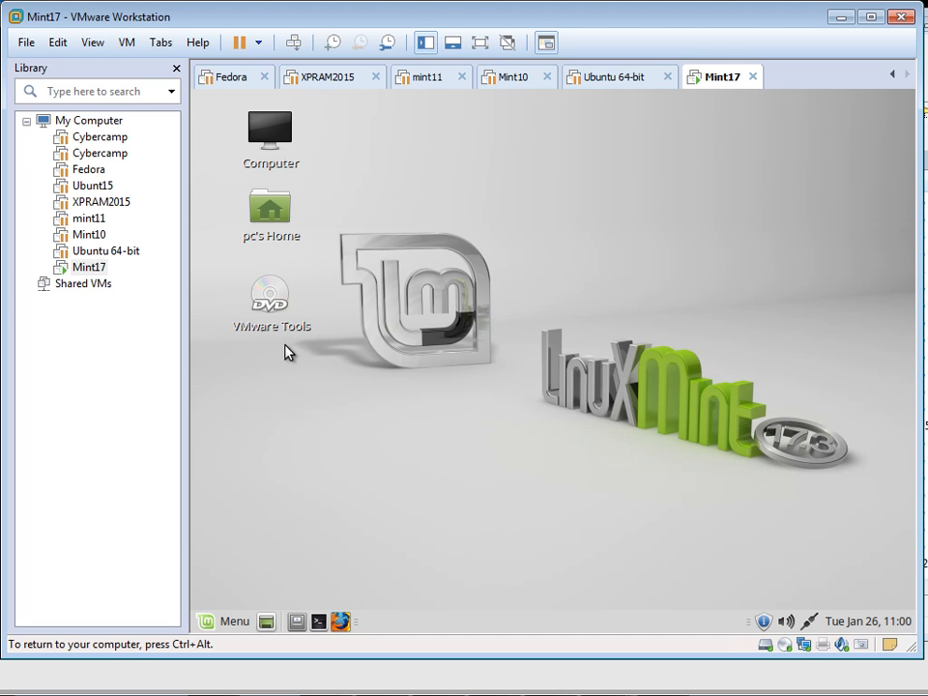
double_click(277, 295)
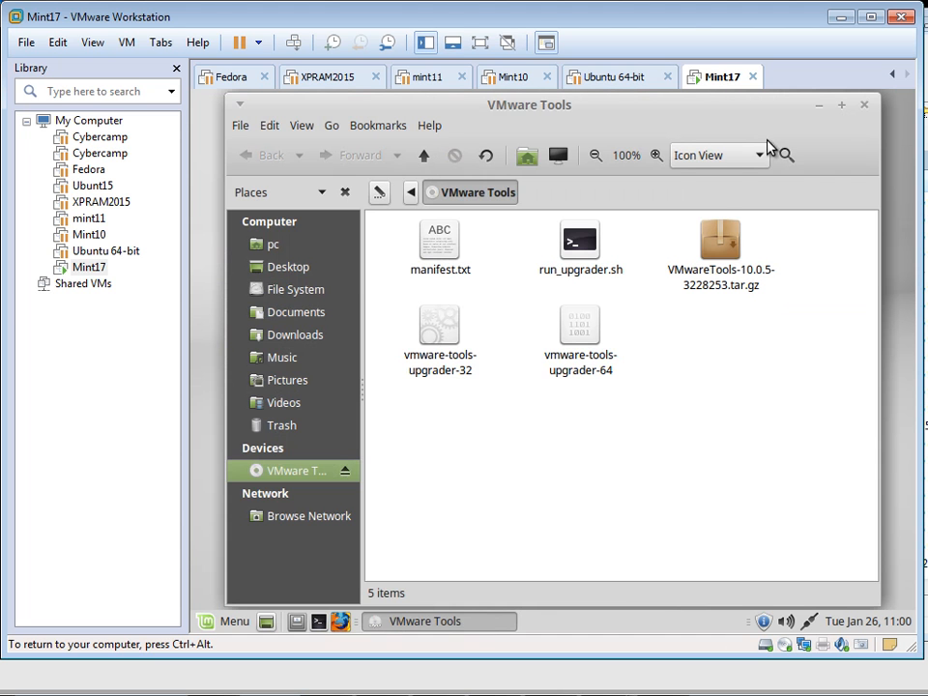
click(866, 105)
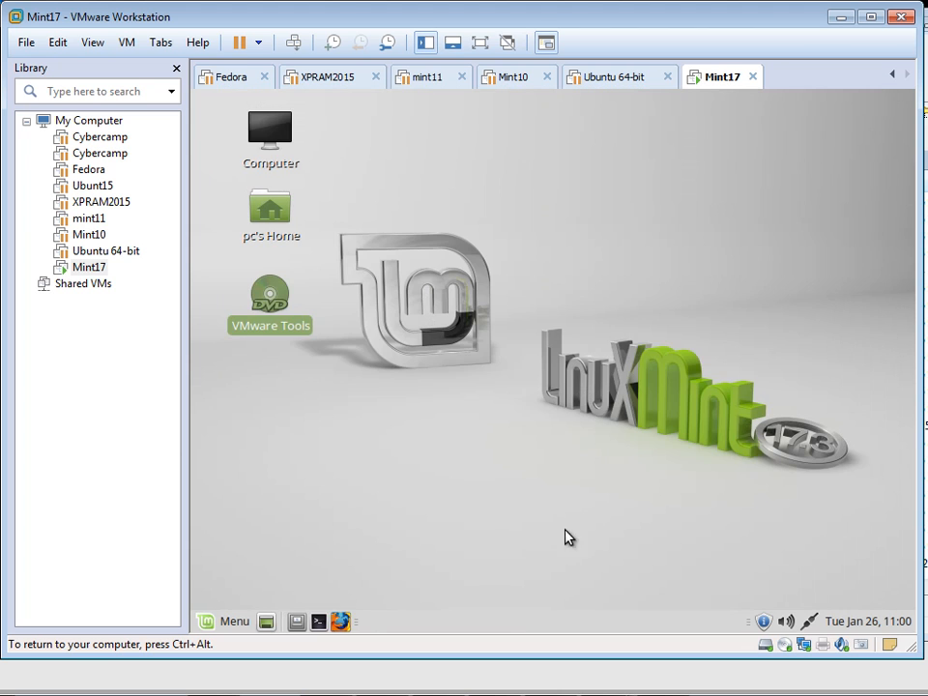
Step: Open a terminal, change to the Desktop folder with cd, and list it
click(319, 623)
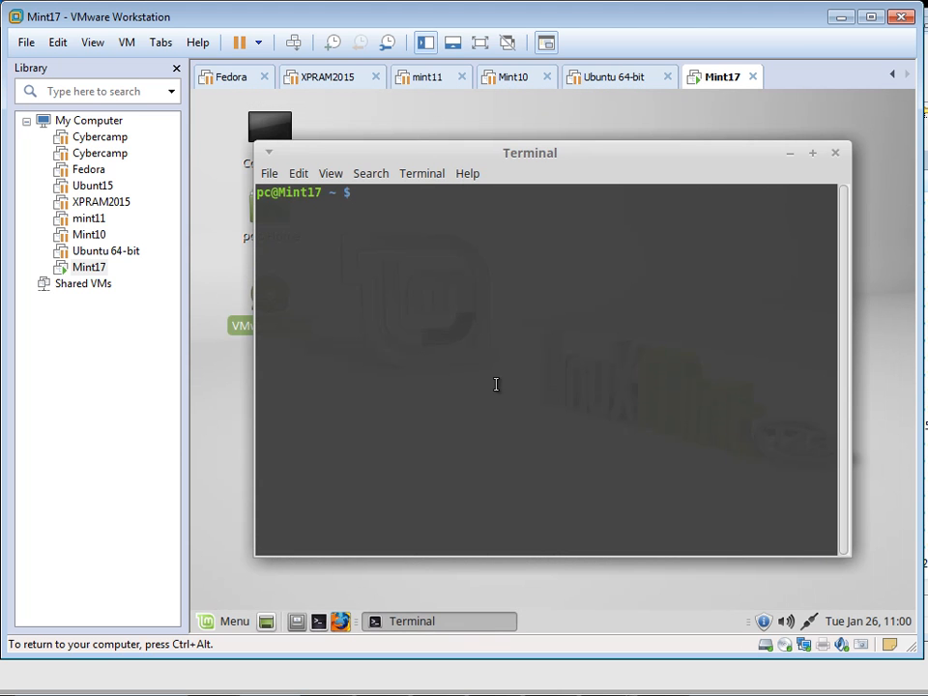
text(cd Des)
key(Tab)
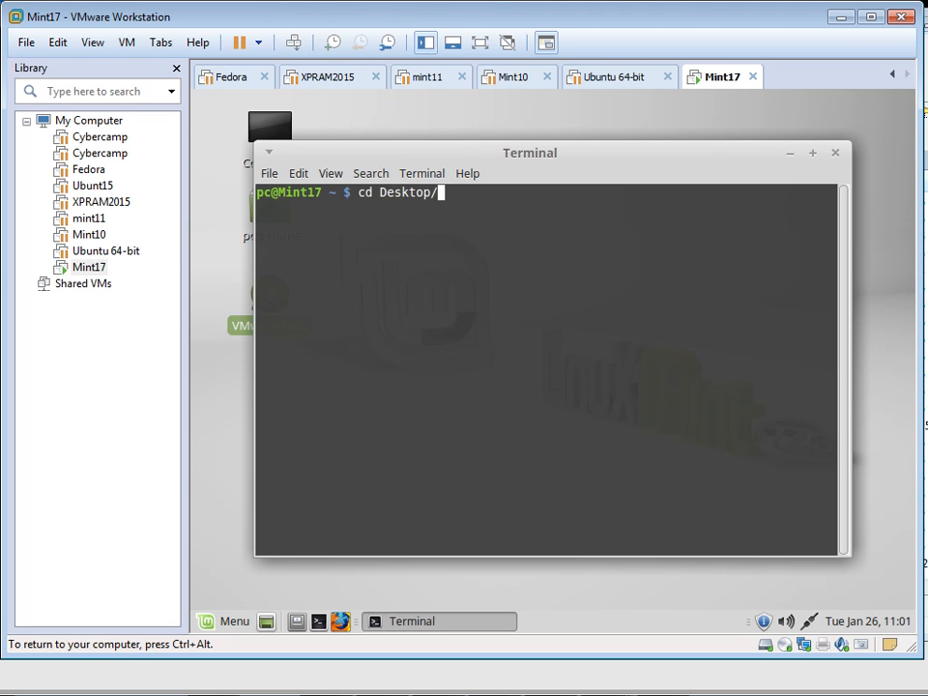
key(Return)
text(ls)
key(Return)
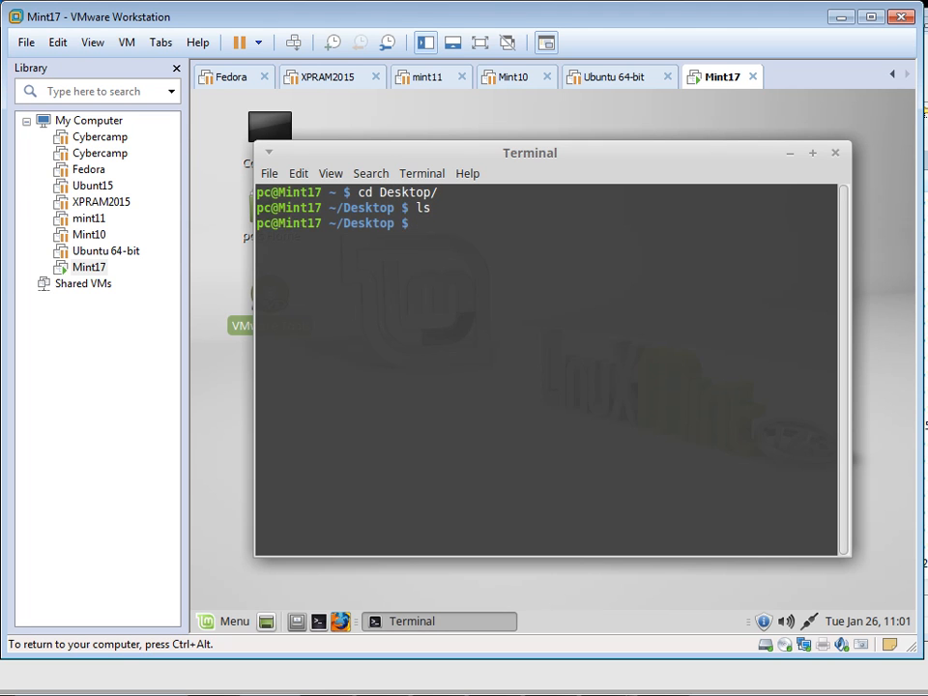
Step: Copy VMwareTools-10.0.5-3228253.tar.gz from the disc onto the desktop
drag(546, 178, 681, 228)
double_click(280, 295)
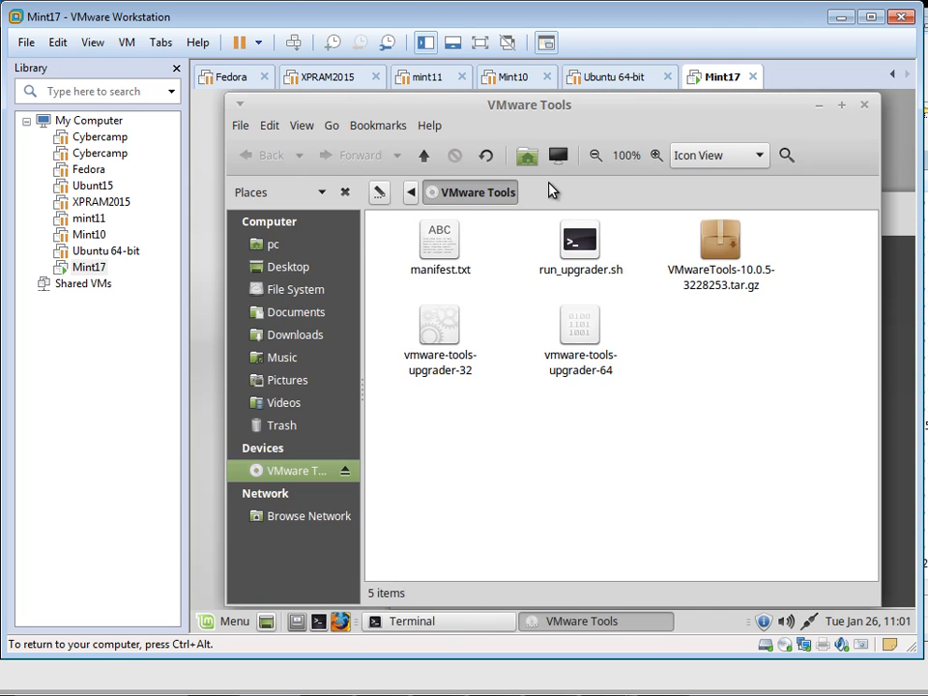
drag(634, 127, 710, 176)
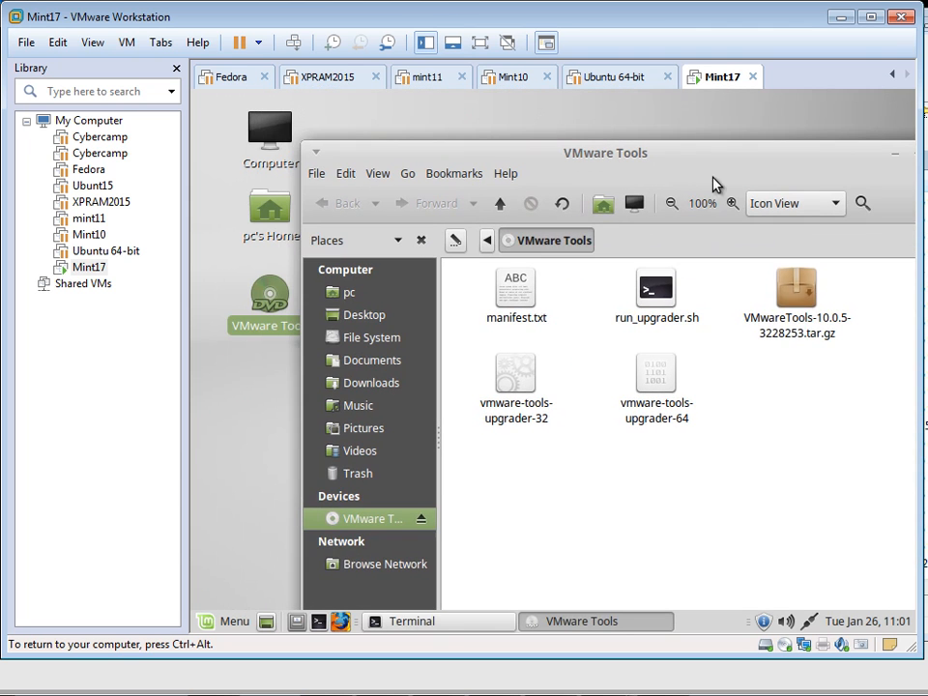
click(800, 290)
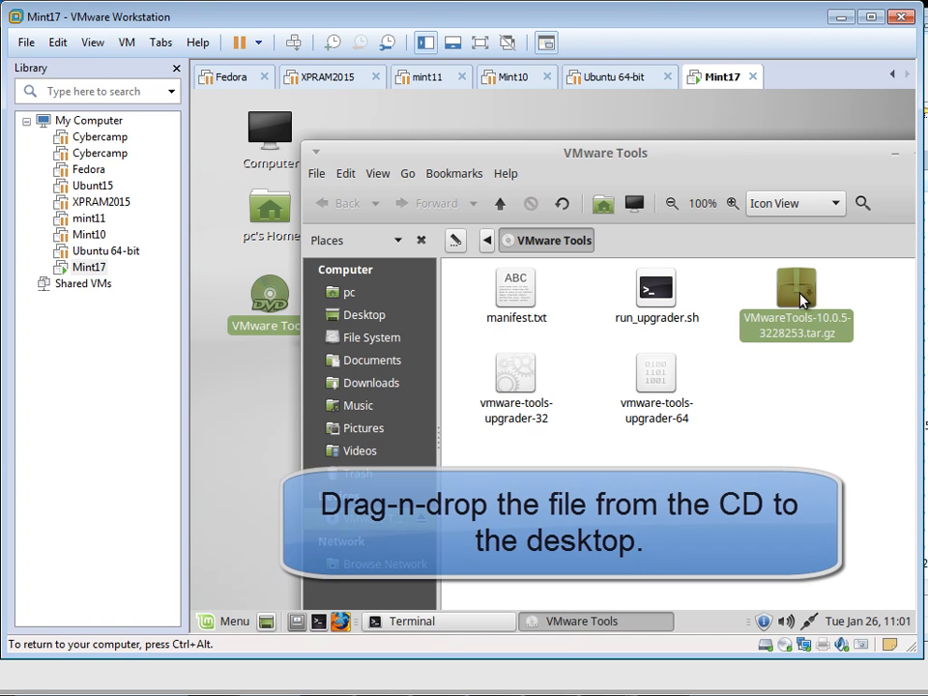
drag(814, 336, 269, 381)
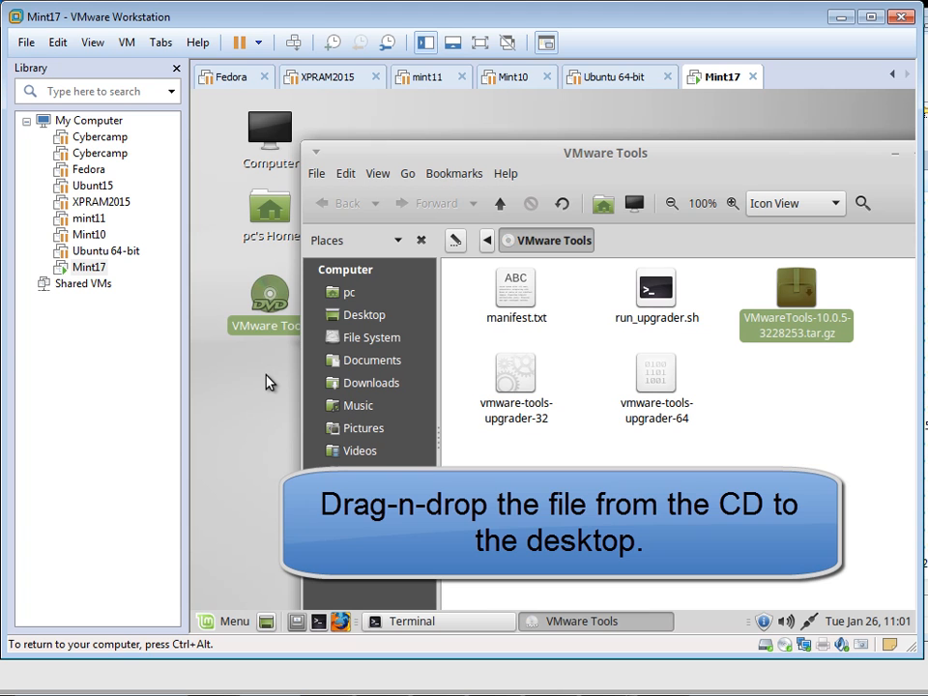
drag(634, 153, 600, 125)
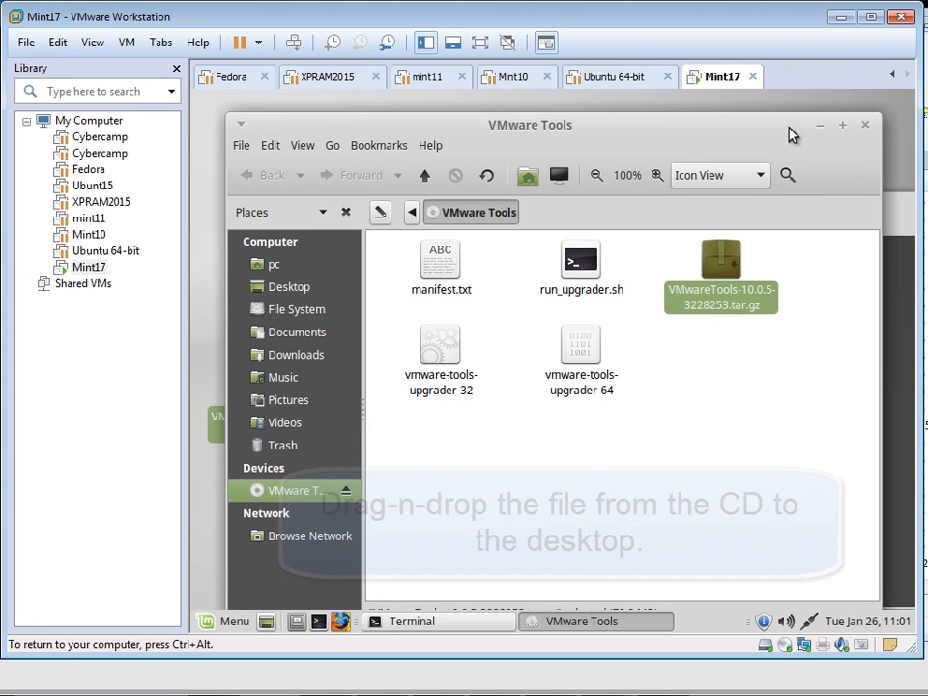
click(866, 125)
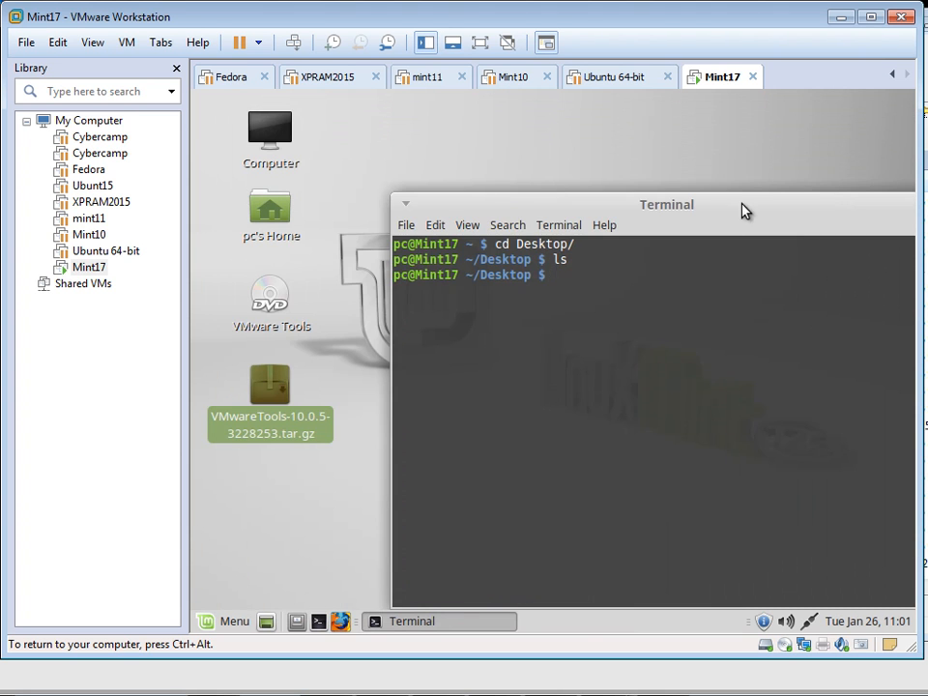
drag(743, 211, 668, 133)
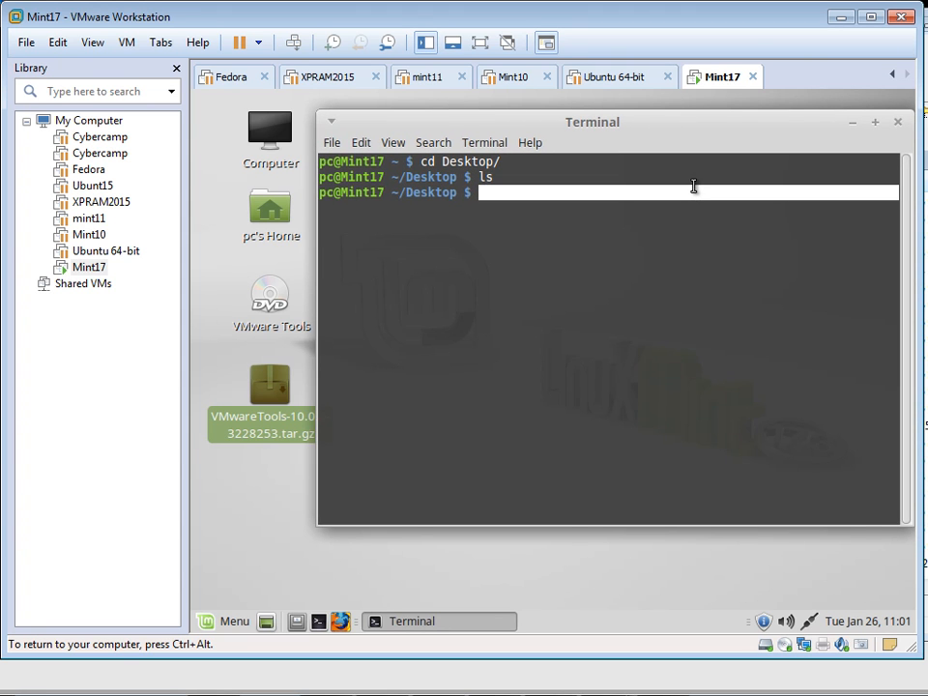
Step: Extract VMwareTools-10.0.5-3228253.tar.gz with tar xvfz
text(ls)
key(Return)
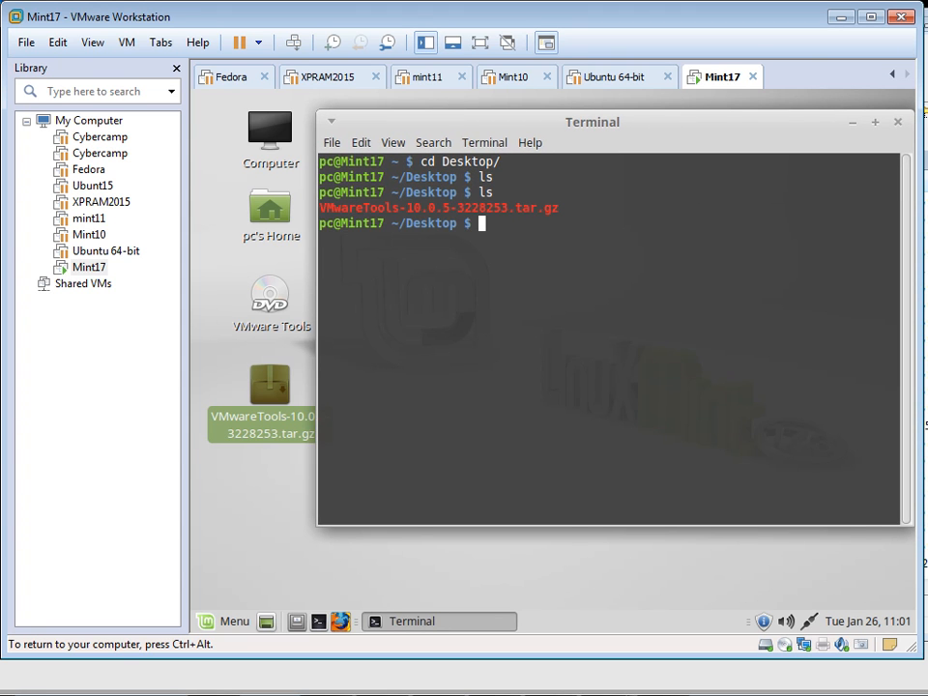
text(tar z)
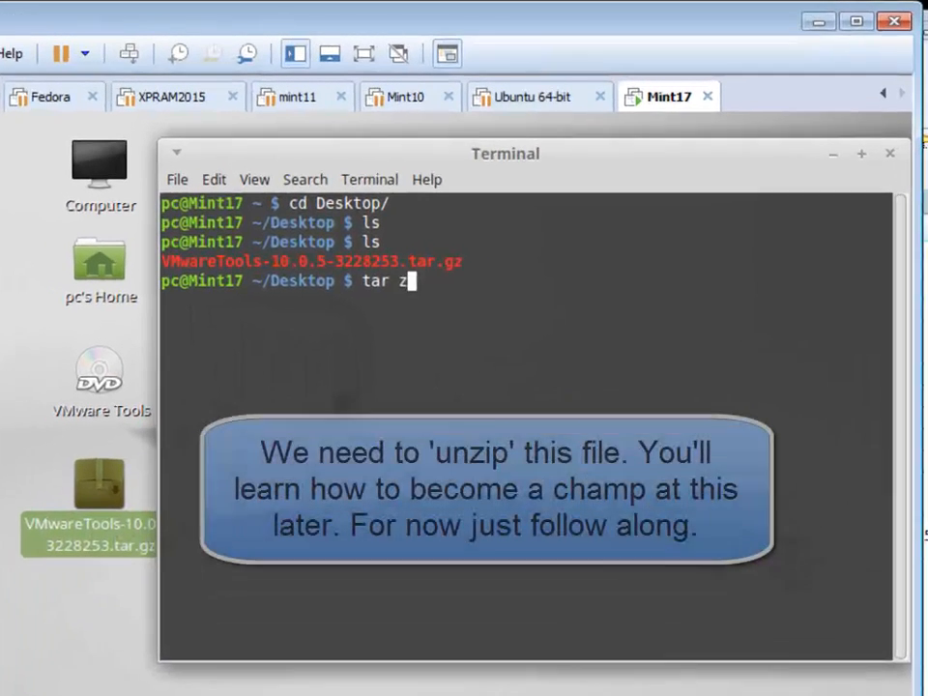
key(BackSpace)
text(x)
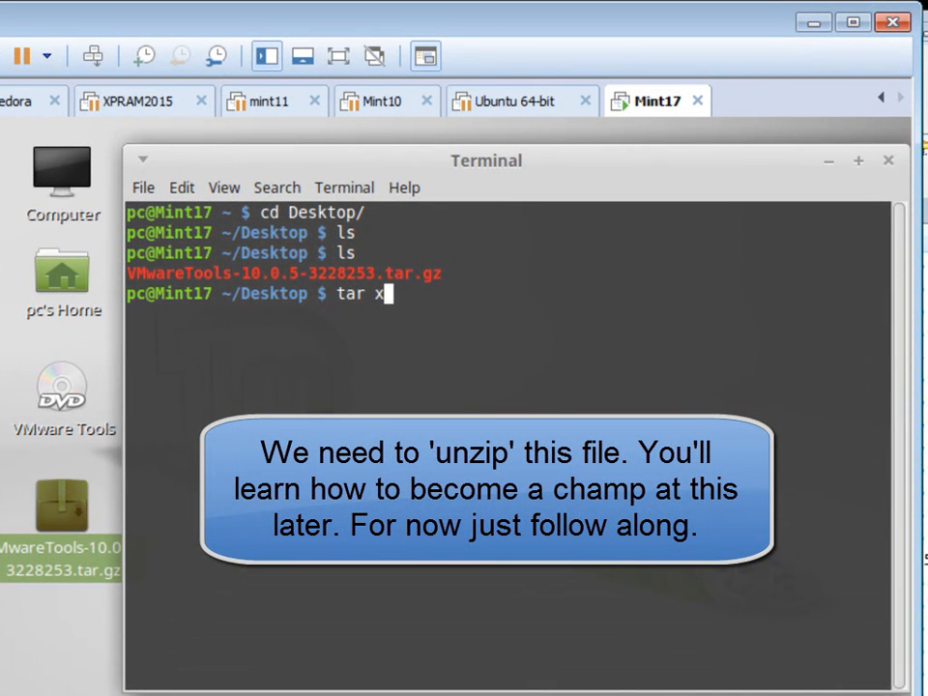
text(vfz V)
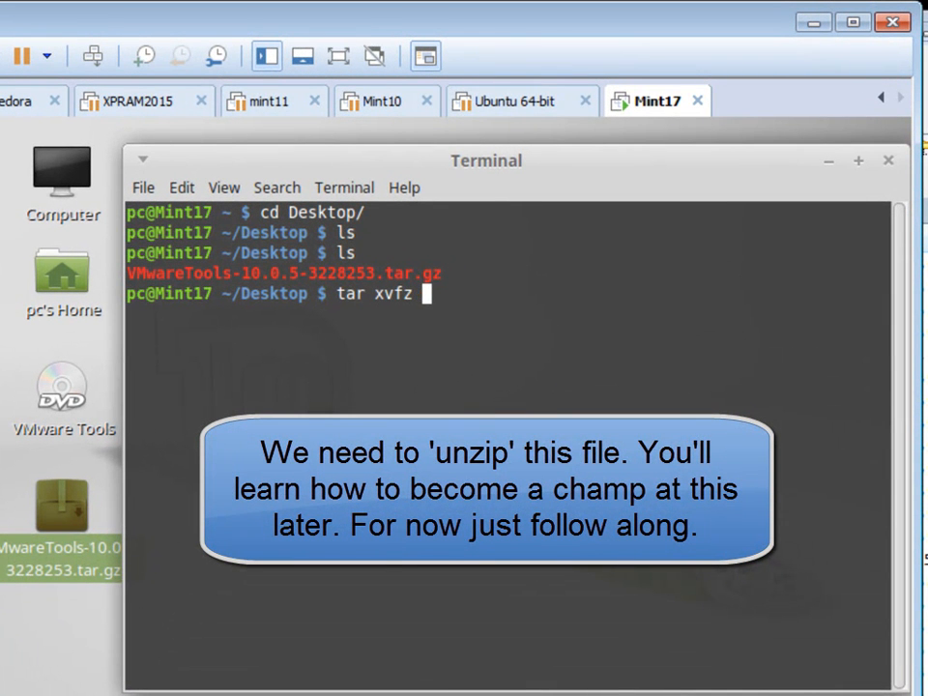
text(M)
key(Tab)
key(Return)
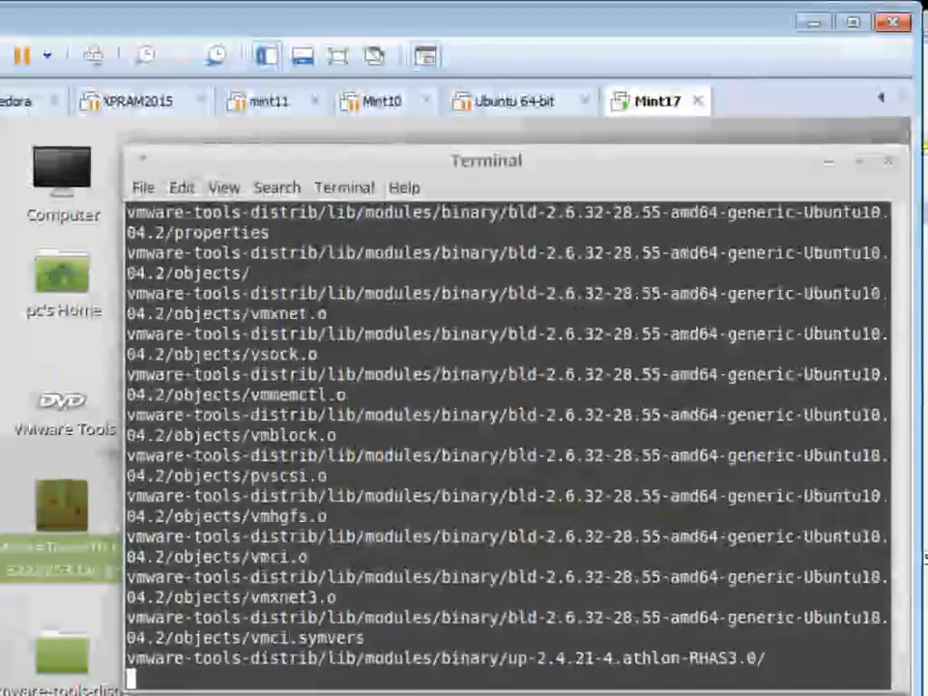
Step: List the Desktop and cd into vmware-tools-distrib
text(ls)
key(Return)
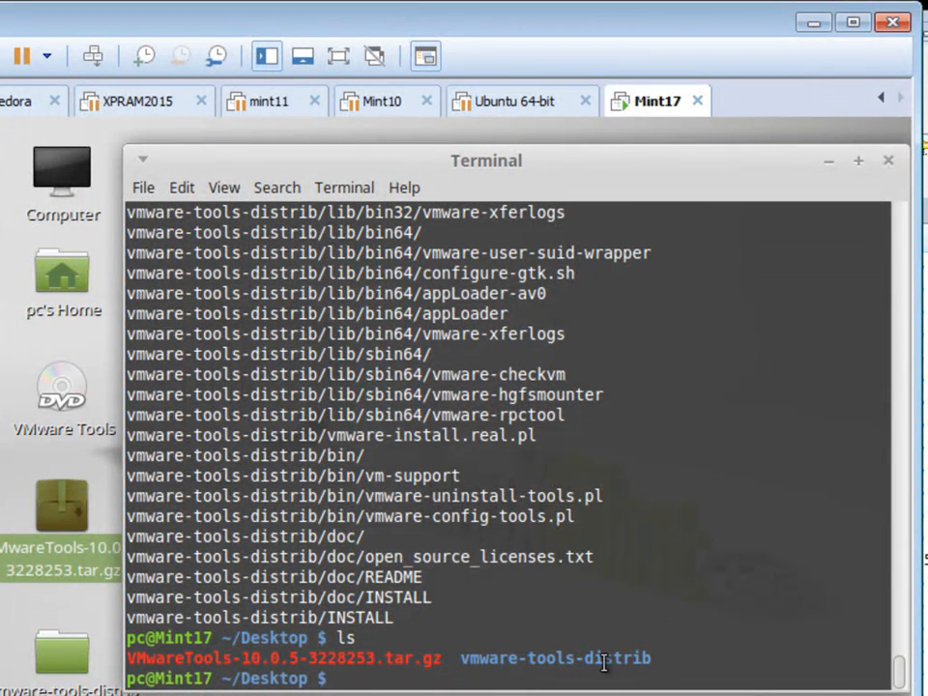
text(cd v)
key(Return)
Step: Clear the terminal and list the contents of the vmware-tools-distrib folder
text(clear)
key(Return)
text(ls-distrib)
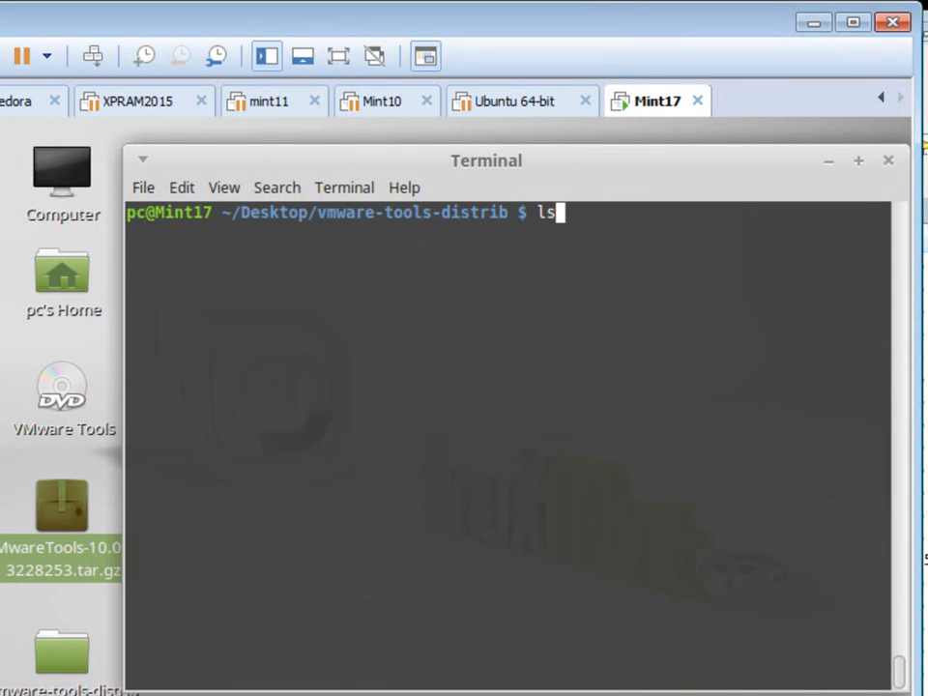
key(Return)
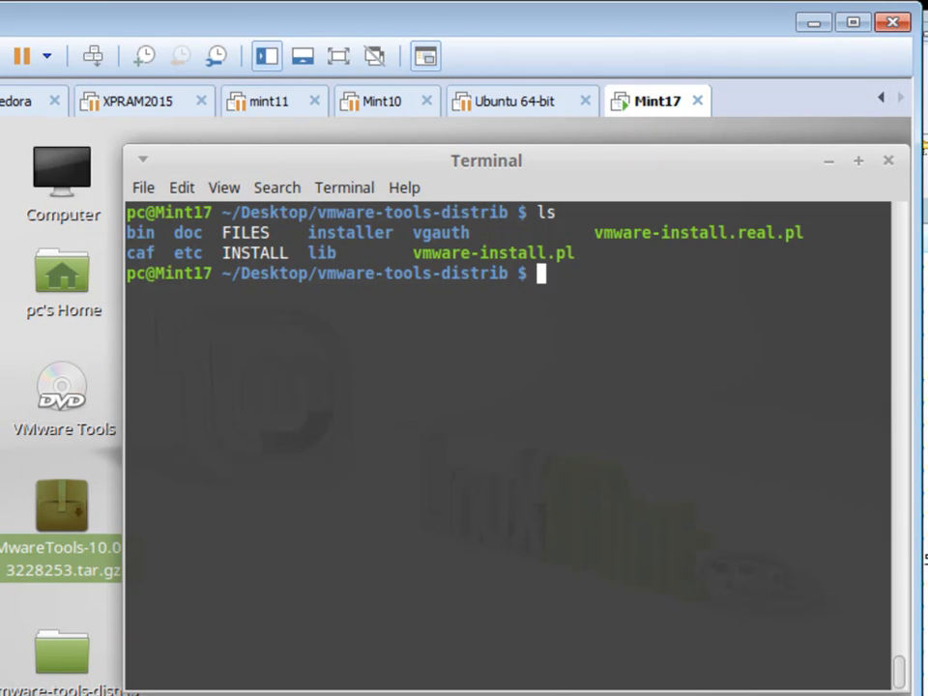
Step: Read the INSTALL file with less to its end, marking the ./vmware-install.pl line
text(less IN)
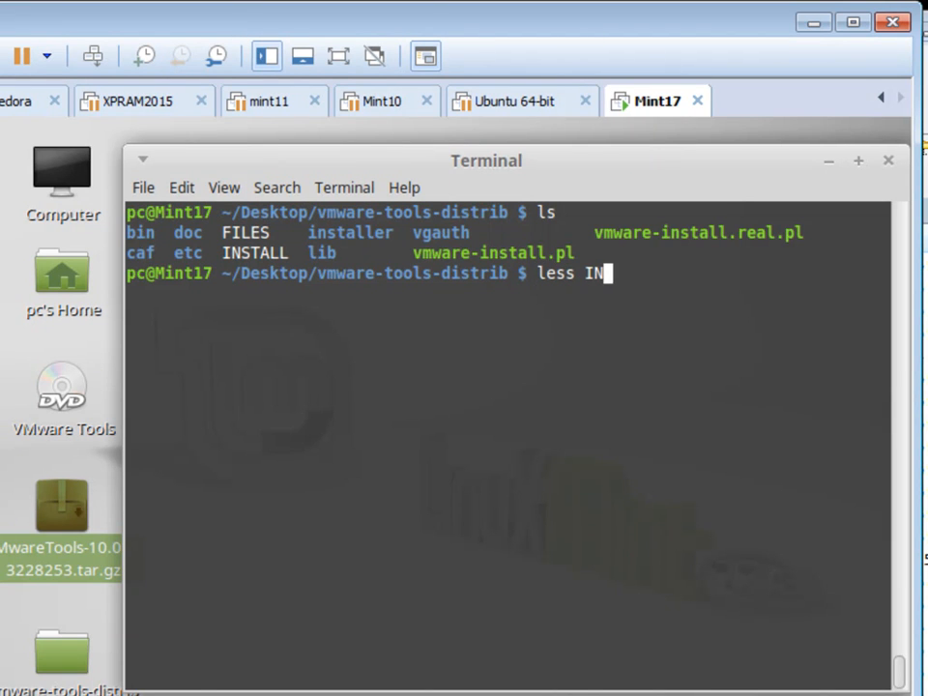
key(Tab)
key(Return)
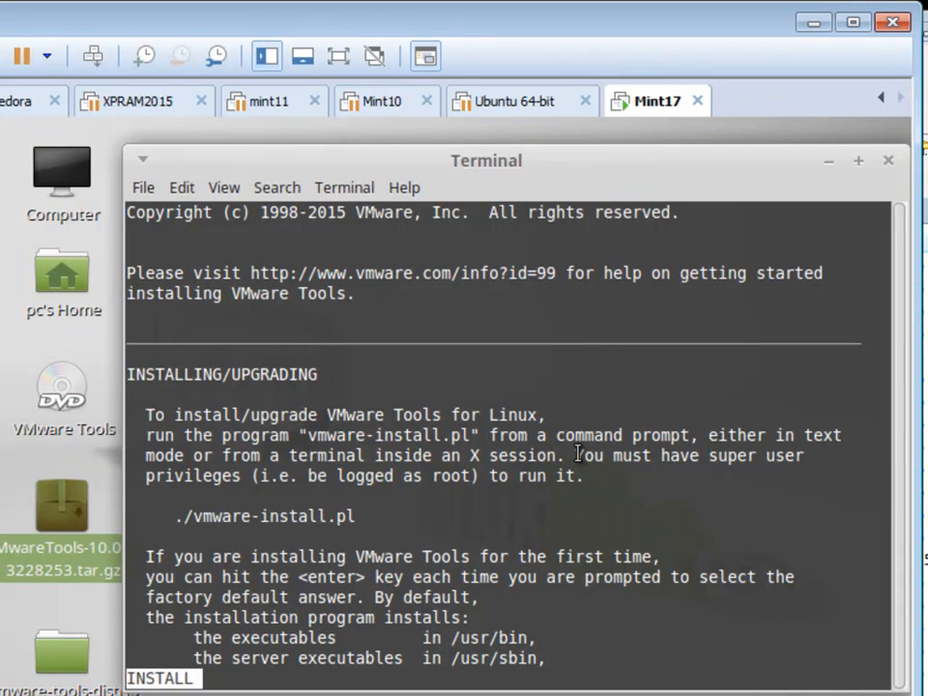
key(Down)
key(Down)
key(Down)
key(Down)
key(Down)
key(Down)
key(Down)
key(Down)
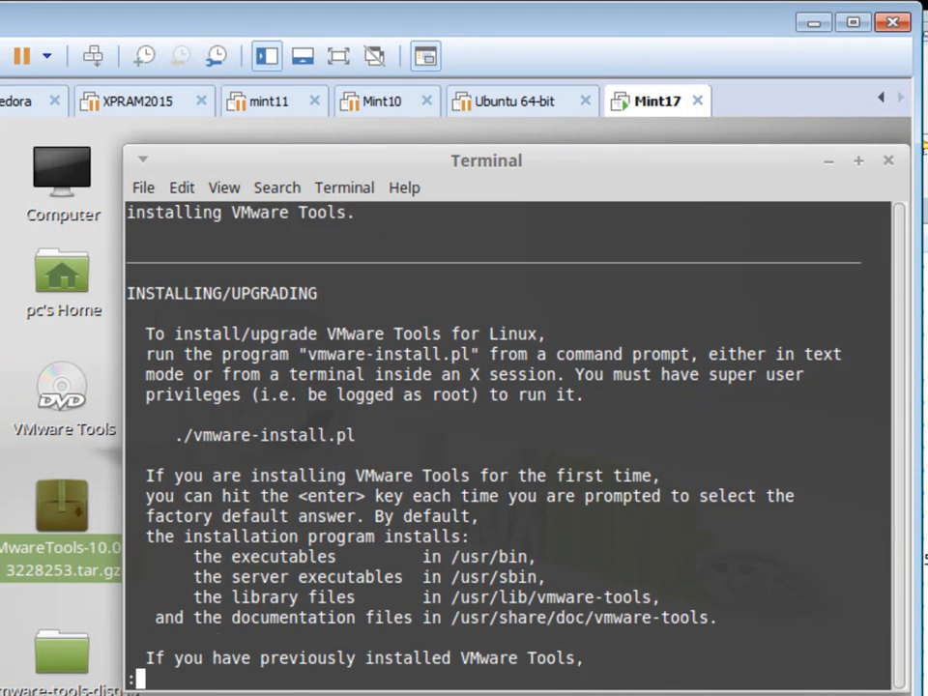
key(Down)
key(Down)
key(Down)
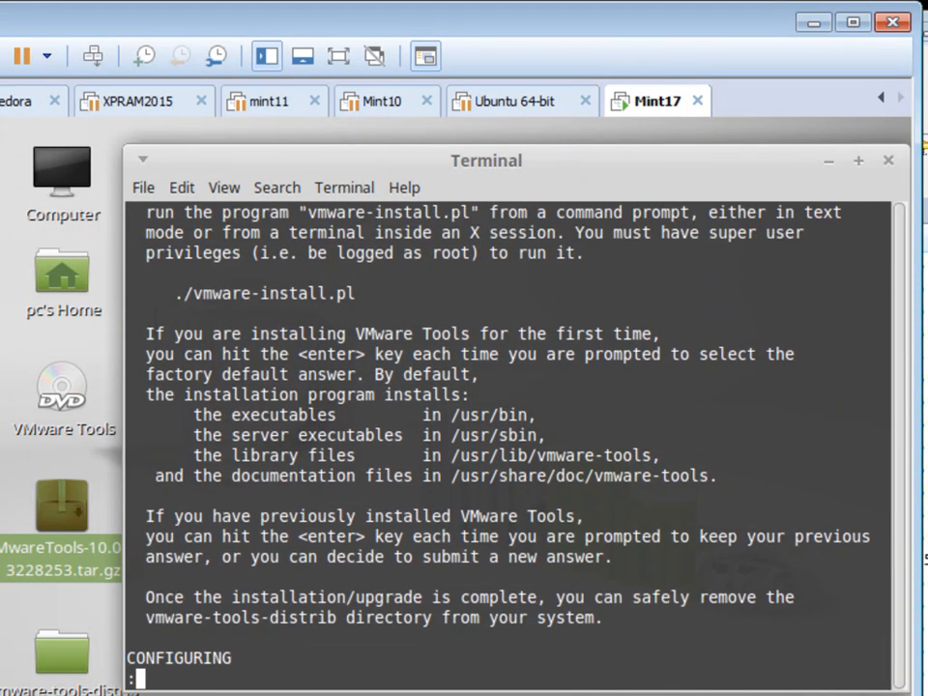
drag(169, 294, 372, 298)
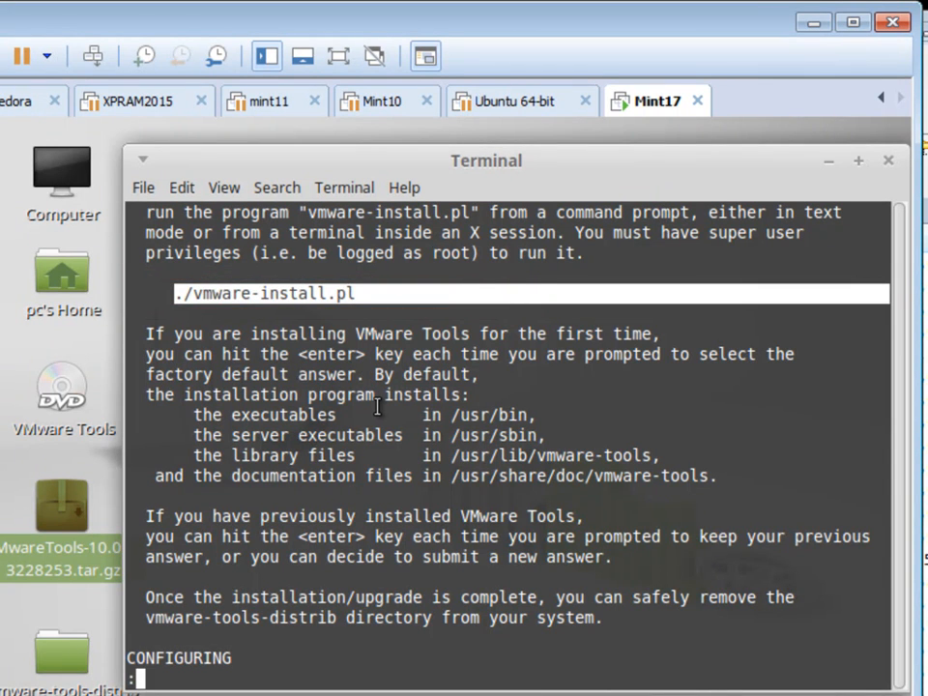
key(Return)
key(Return)
key(Return)
key(Return)
key(Return)
key(Return)
key(Return)
key(Return)
key(Return)
key(Return)
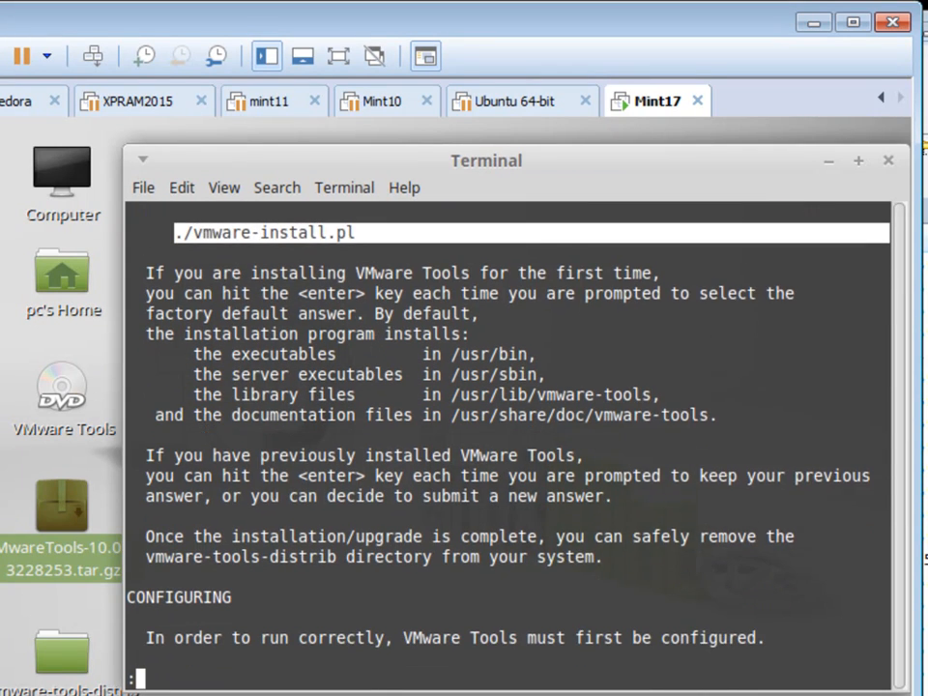
key(Return)
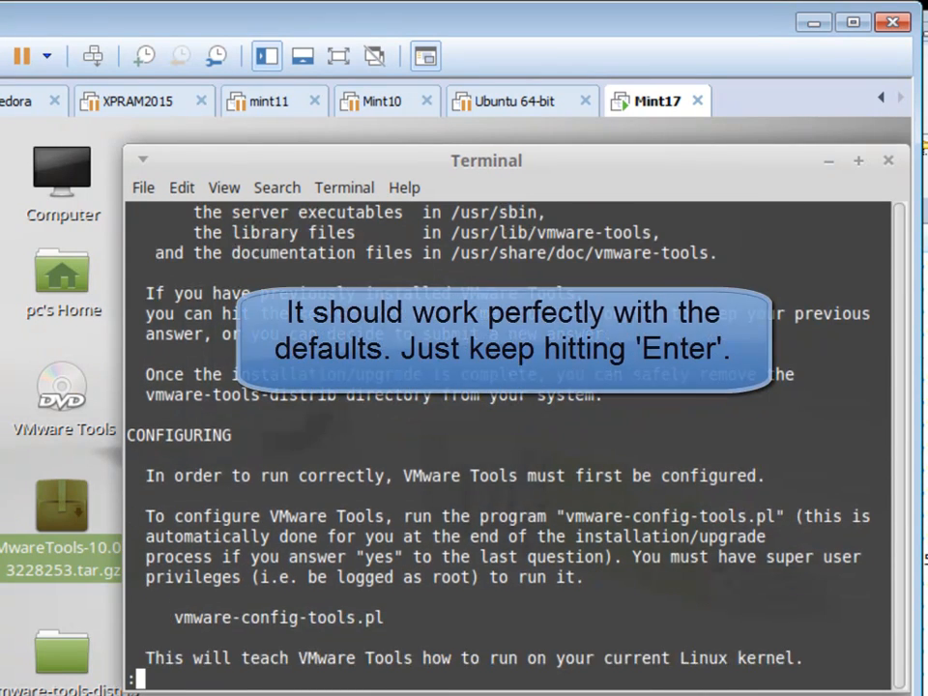
key(Return)
key(Return)
key(Return)
key(Return)
key(Return)
key(Return)
key(Return)
key(Return)
key(Return)
key(Return)
key(Return)
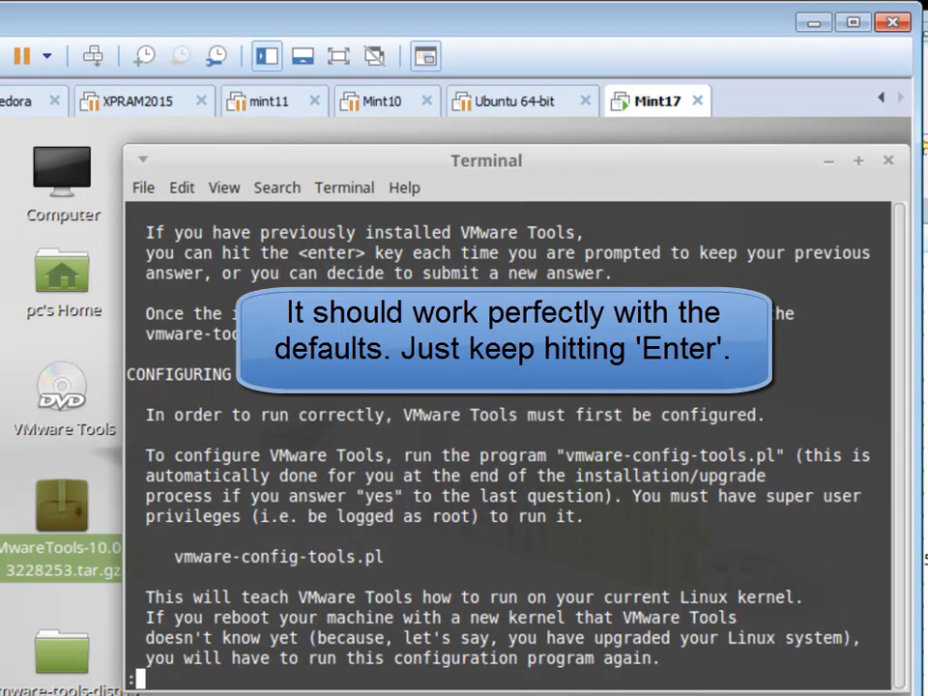
key(Return)
key(Return)
key(Return)
key(Return)
key(Return)
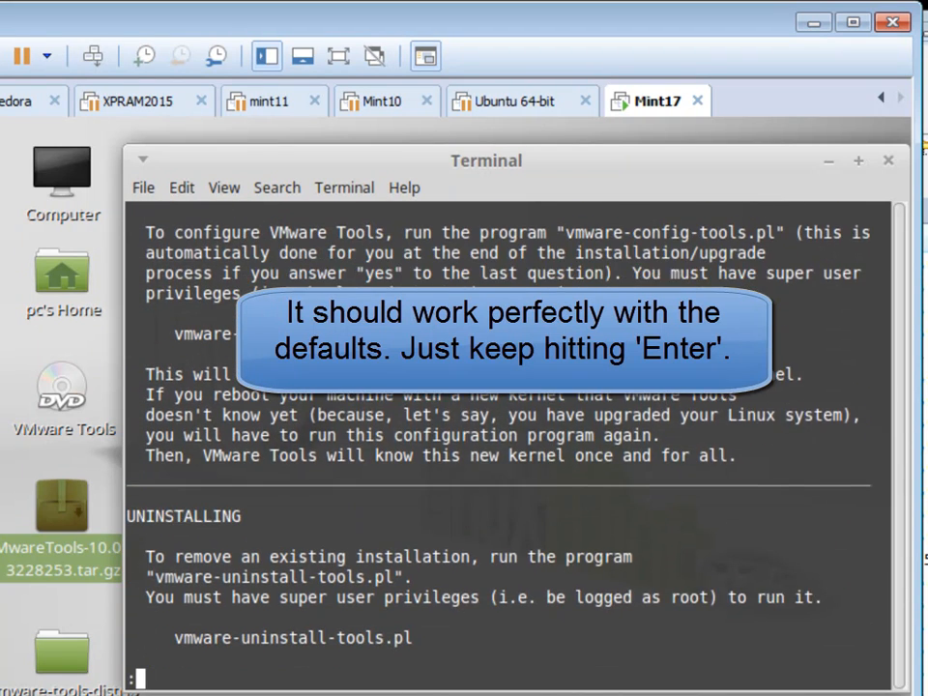
Step: Relist the folder and run sudo ./vmware-install.pl, answering yes to use the legacy installer
text(q)
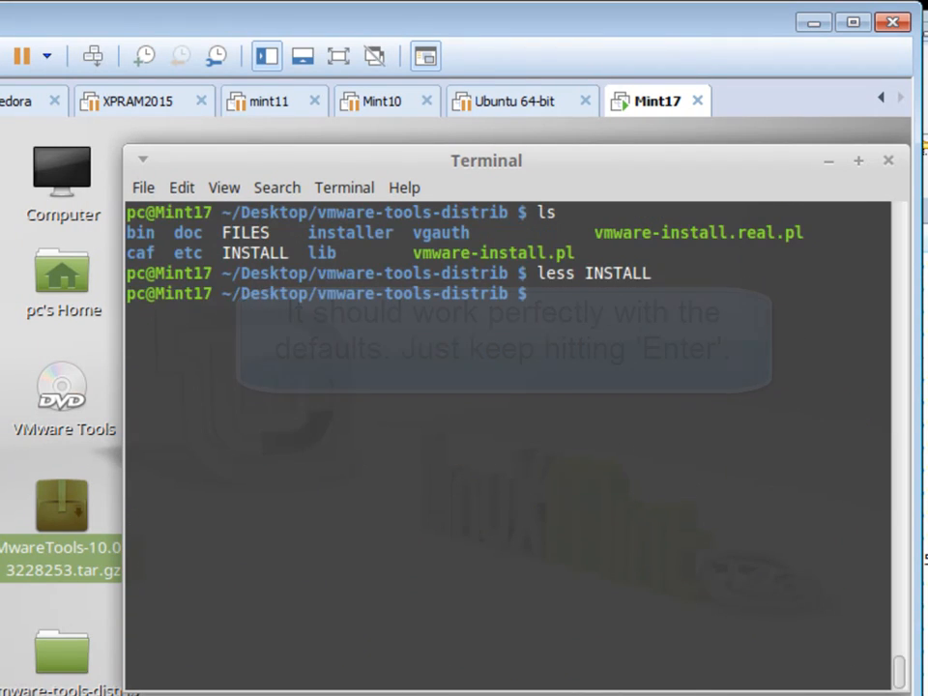
text(ls)
key(Return)
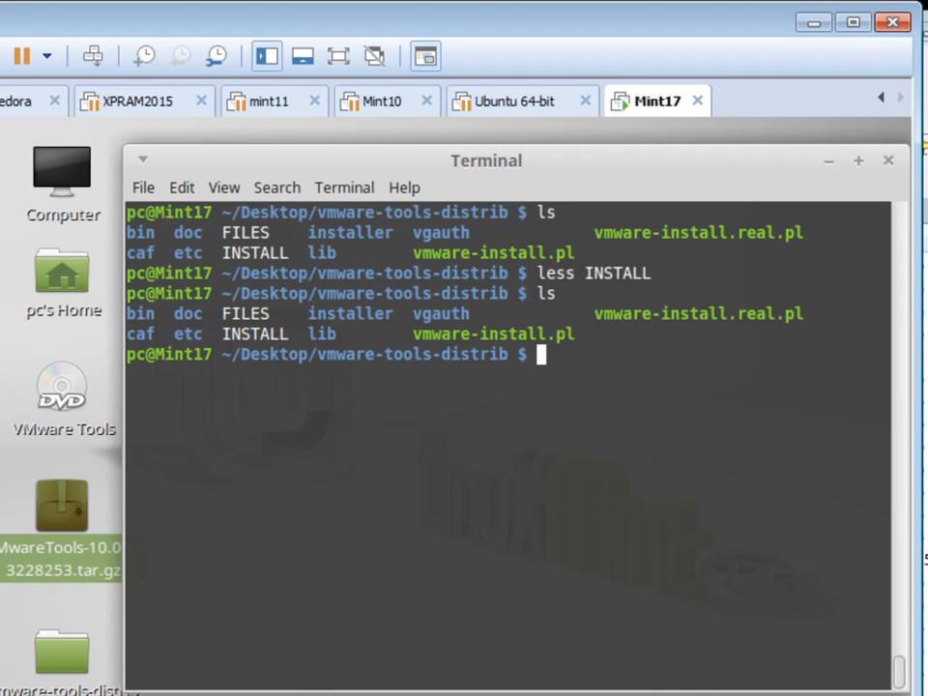
text(sudo ./vmware-install.)
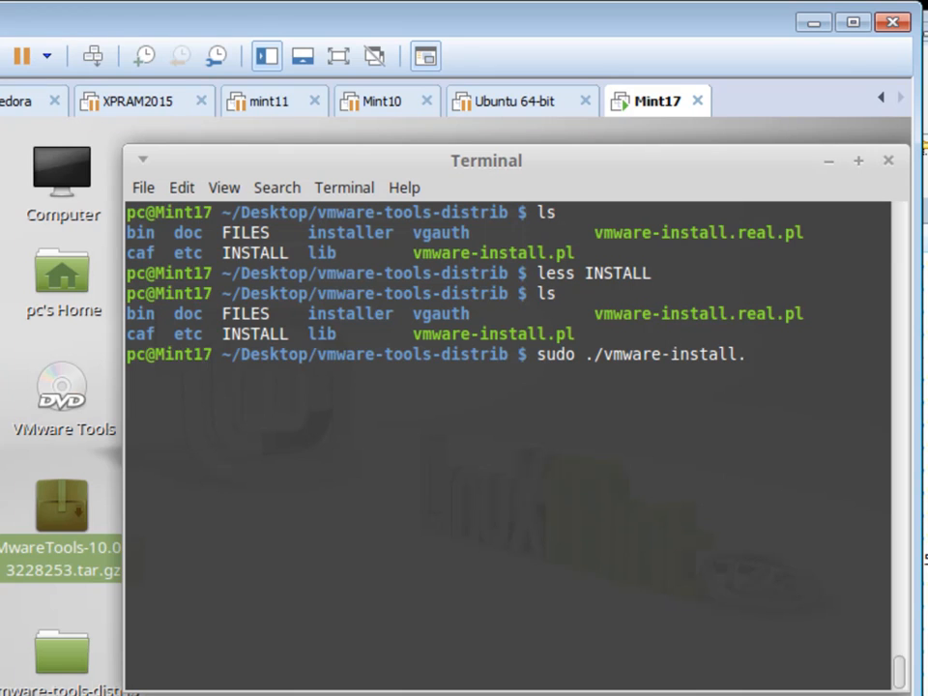
text(pl)
key(Return)
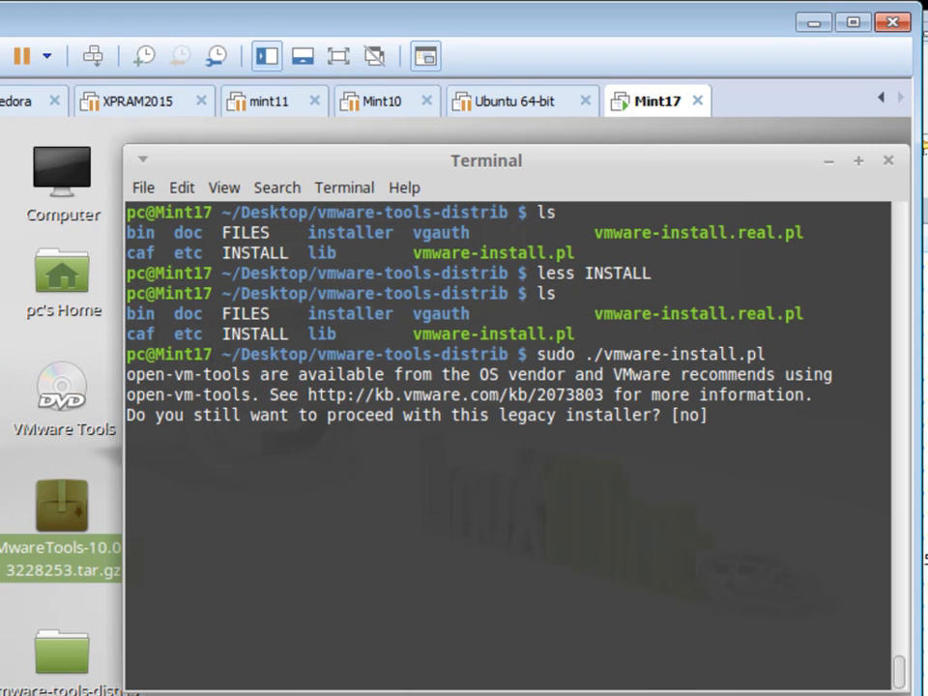
text(Y)
key(BackSpace)
text(yes)
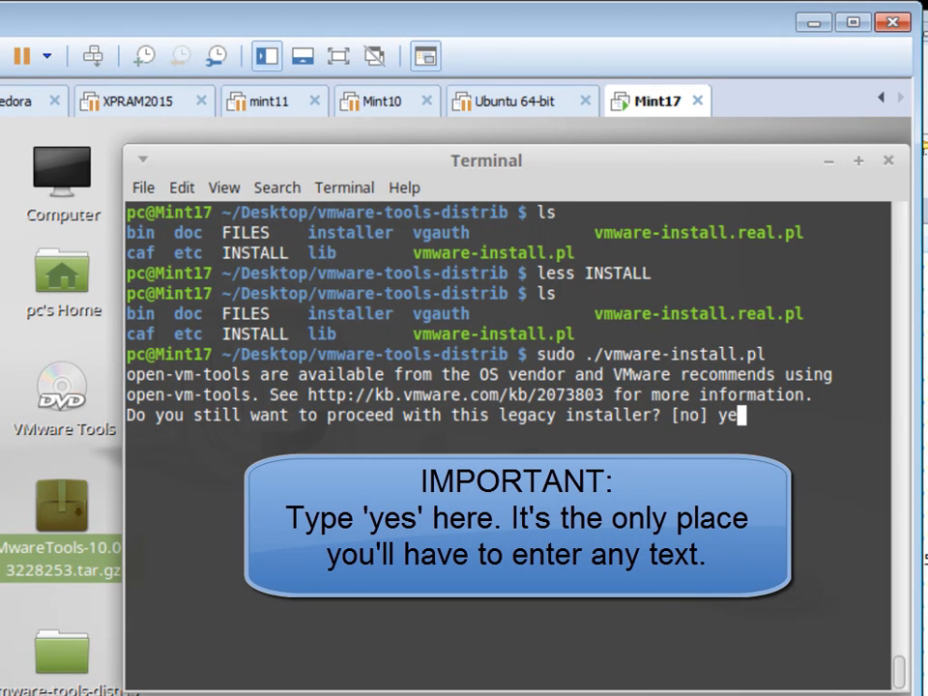
key(Return)
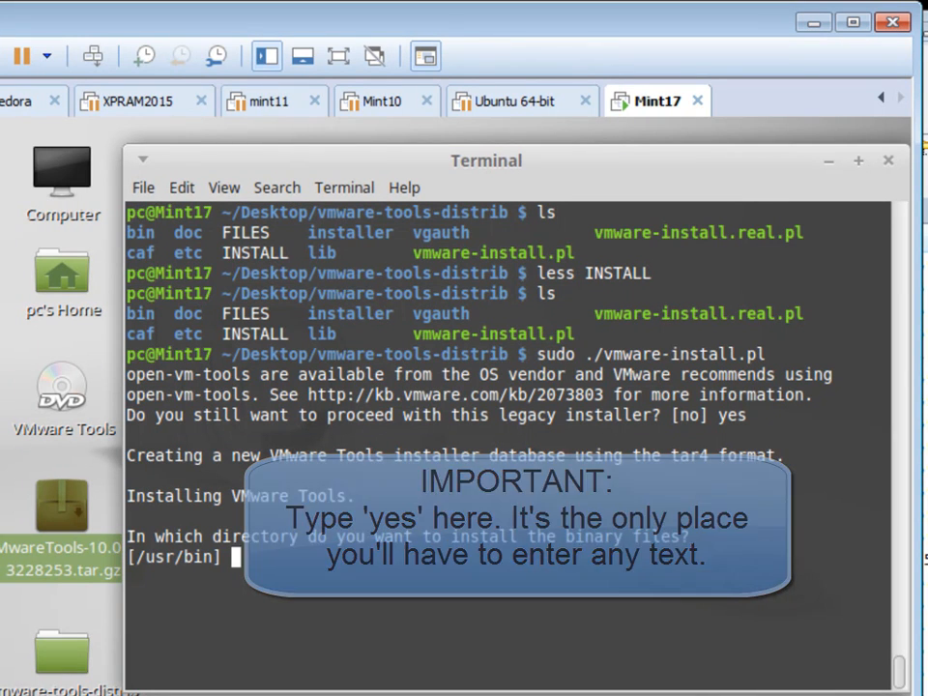
Step: Accept the default binary, init, daemon, library, agent and documentation directories, creating missing ones
key(Return)
key(Return)
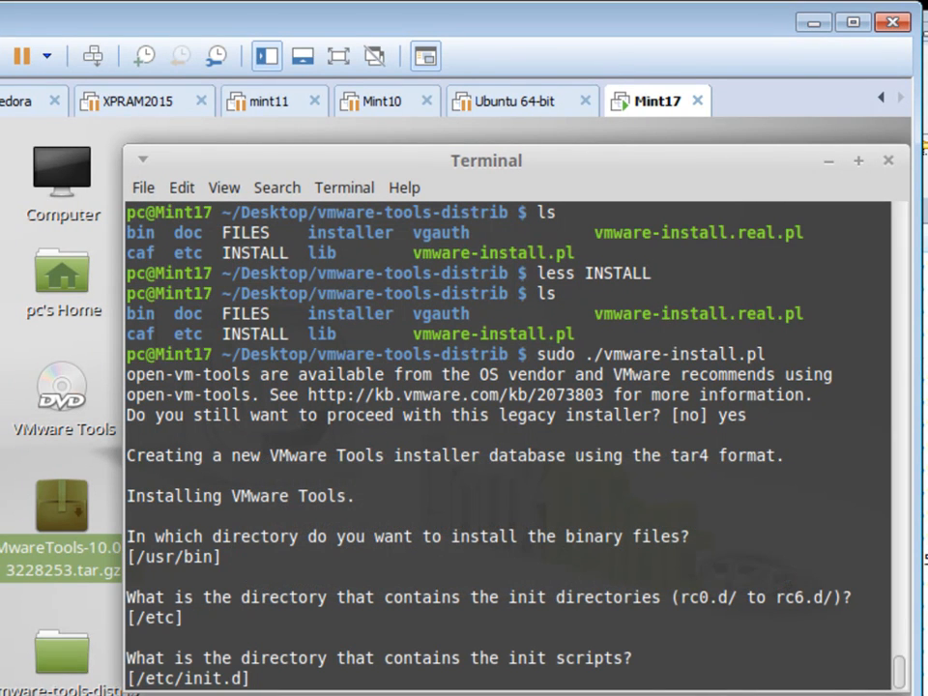
key(Return)
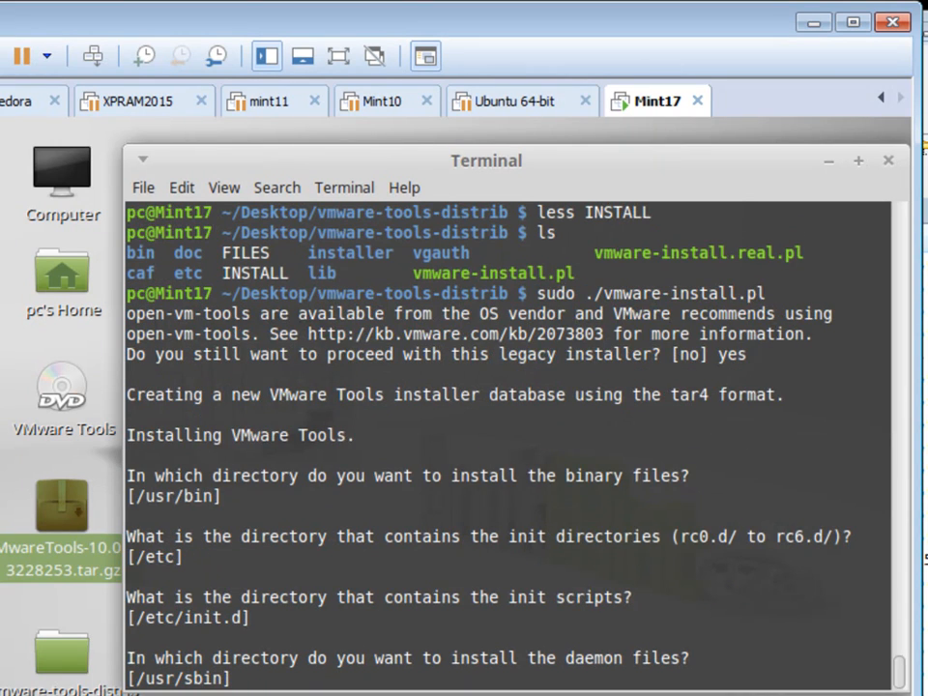
key(Return)
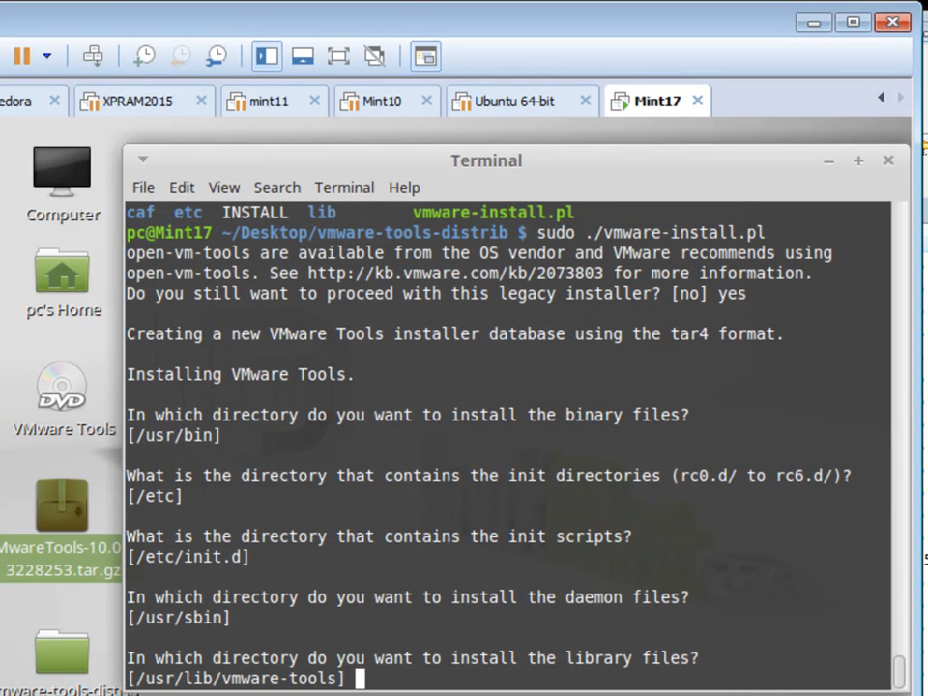
key(Return)
key(Return)
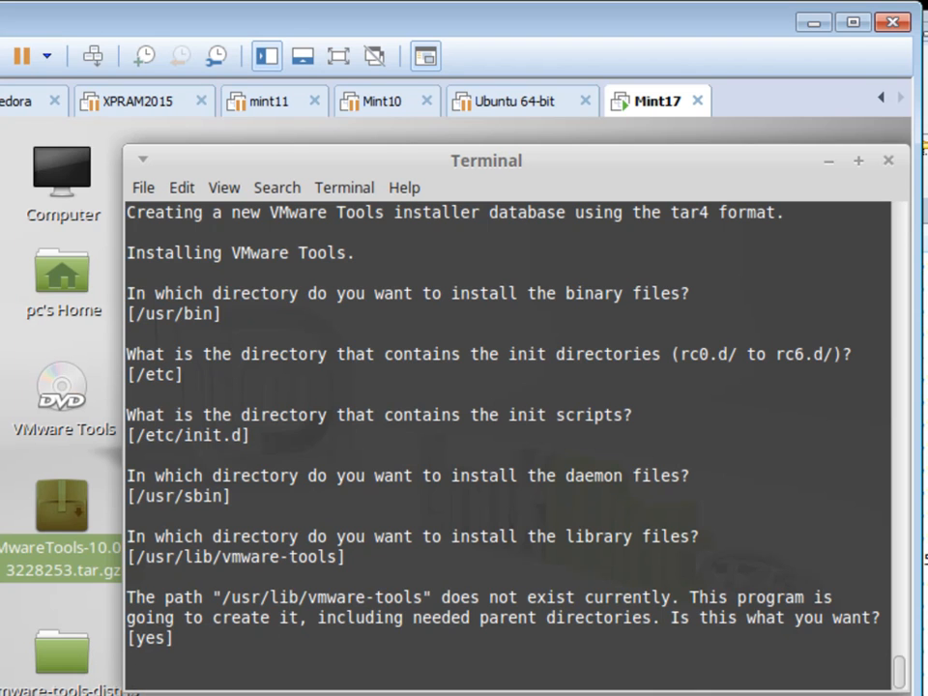
key(Return)
key(Return)
key(Return)
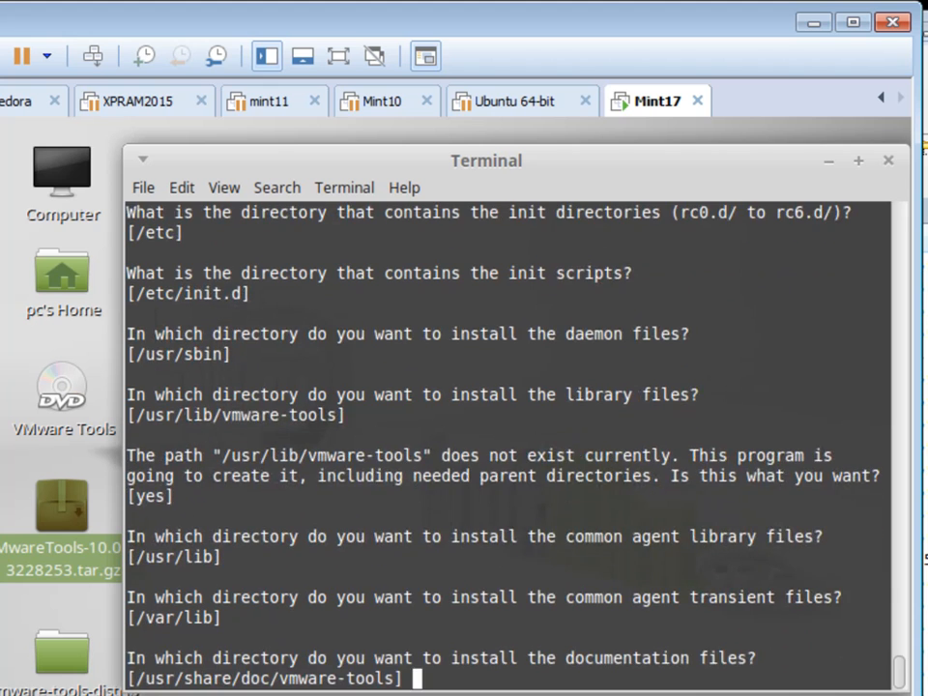
key(Return)
key(Return)
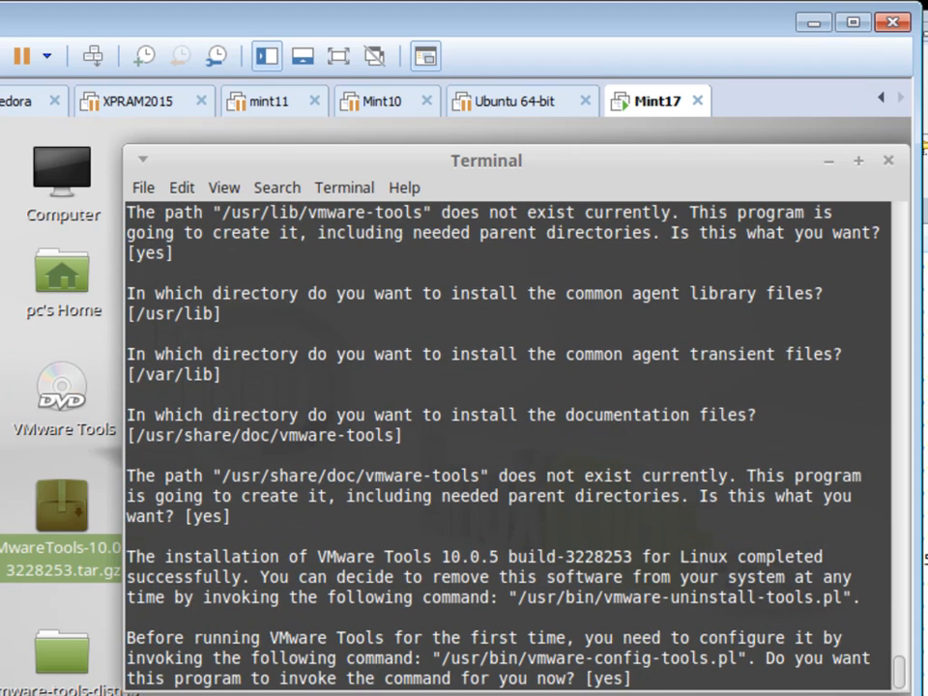
key(Return)
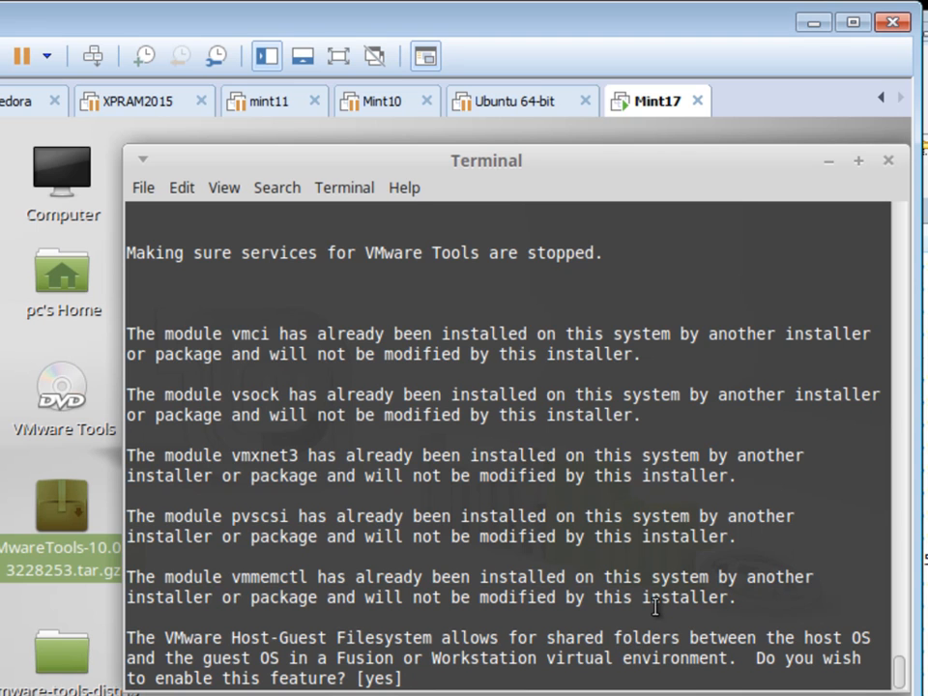
Step: Keep shared folders, gcc/header paths, drag-and-drop, Thinprint and Common Agent; decline automatic kernel modules
key(Return)
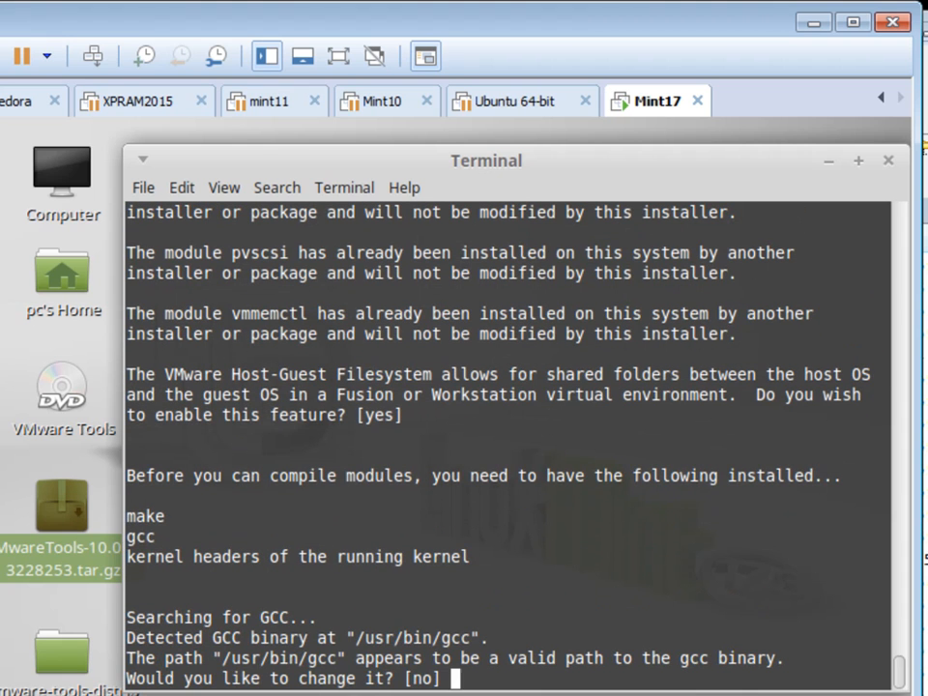
key(Return)
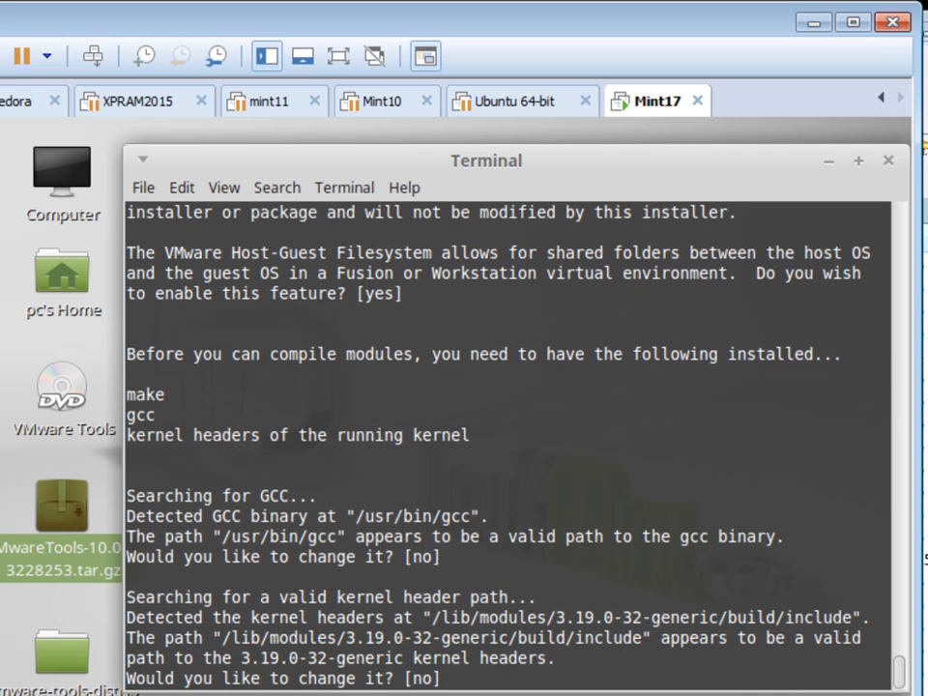
key(Return)
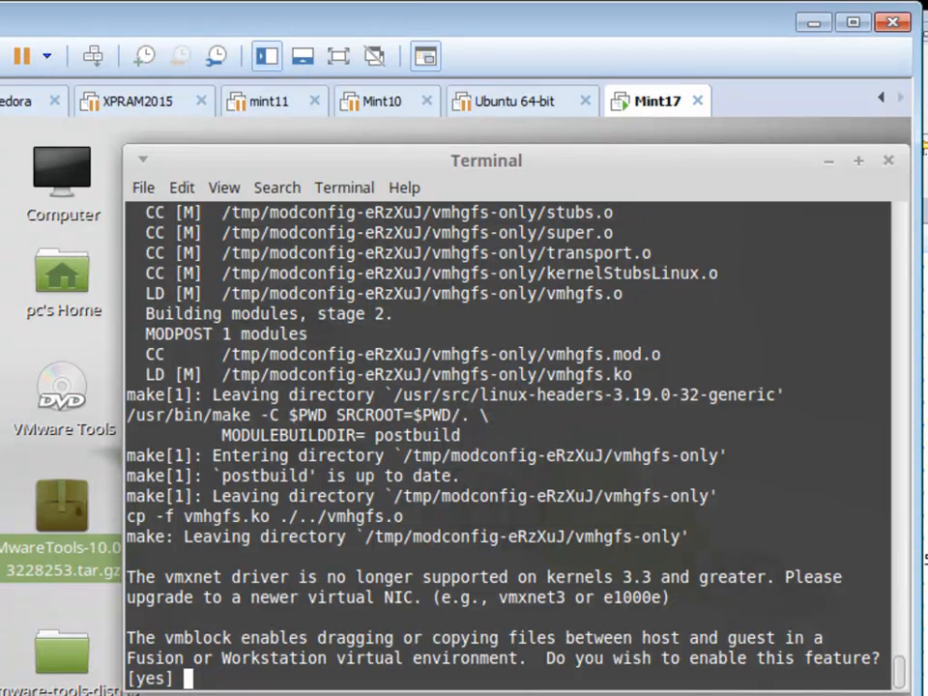
key(Return)
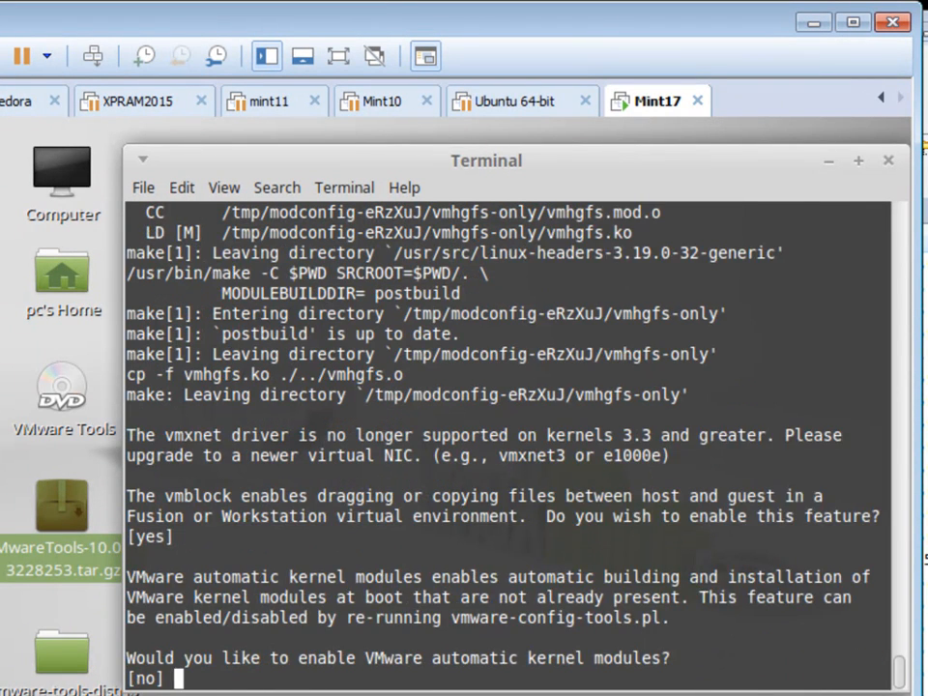
key(Return)
key(Return)
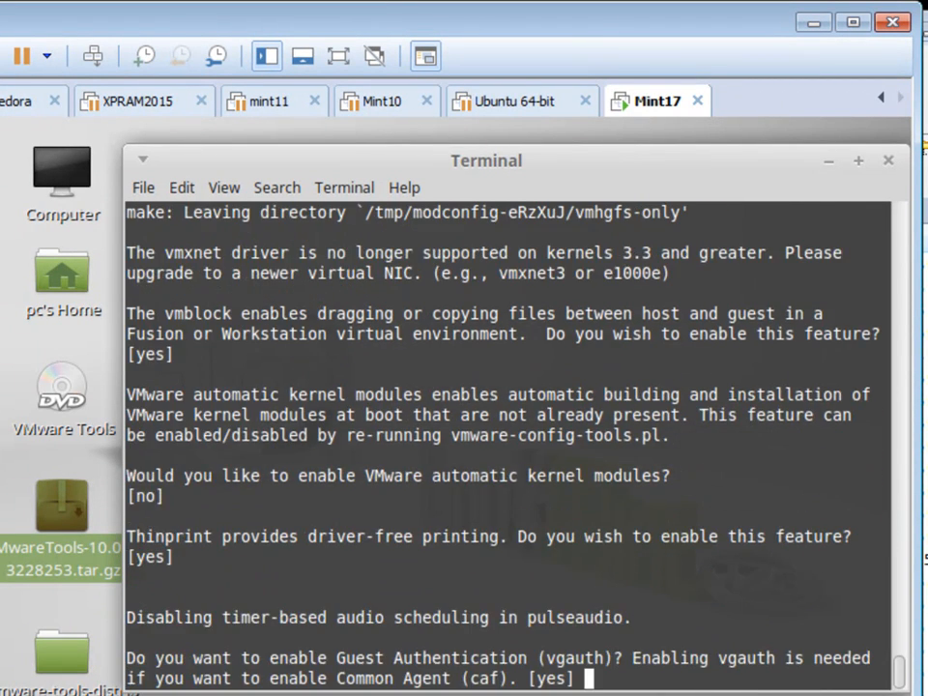
key(Return)
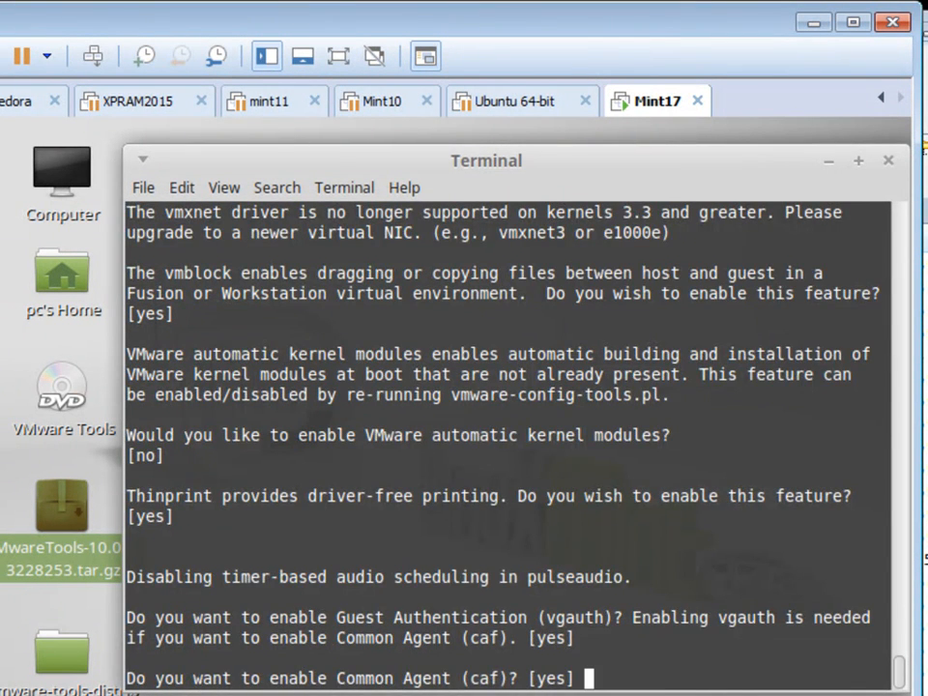
key(Return)
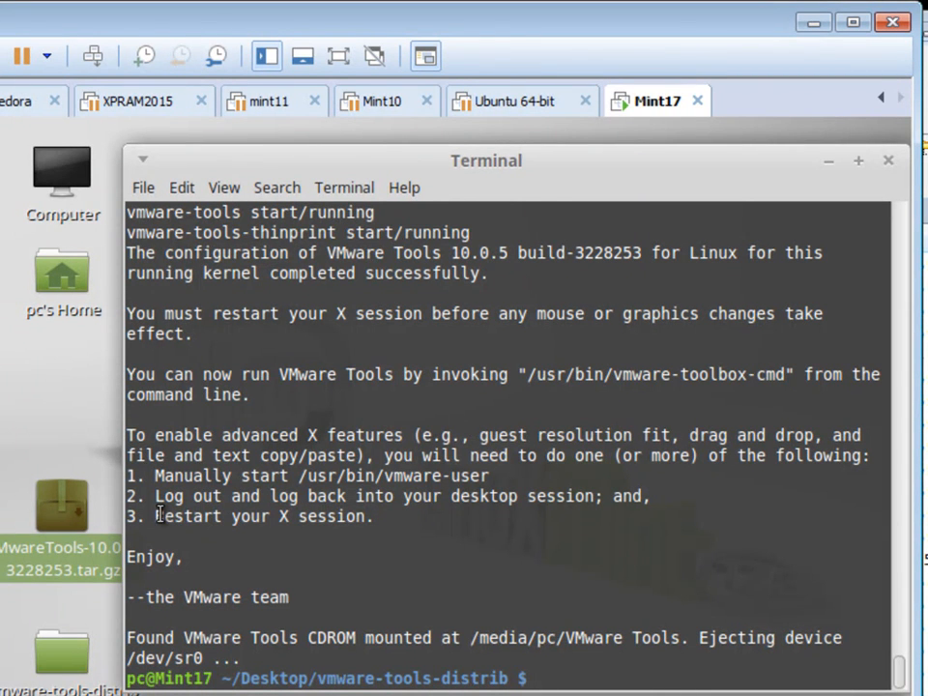
Step: Highlight the X-session restart note and /dev/sr0, then move up to the Desktop and list it
drag(155, 517, 381, 517)
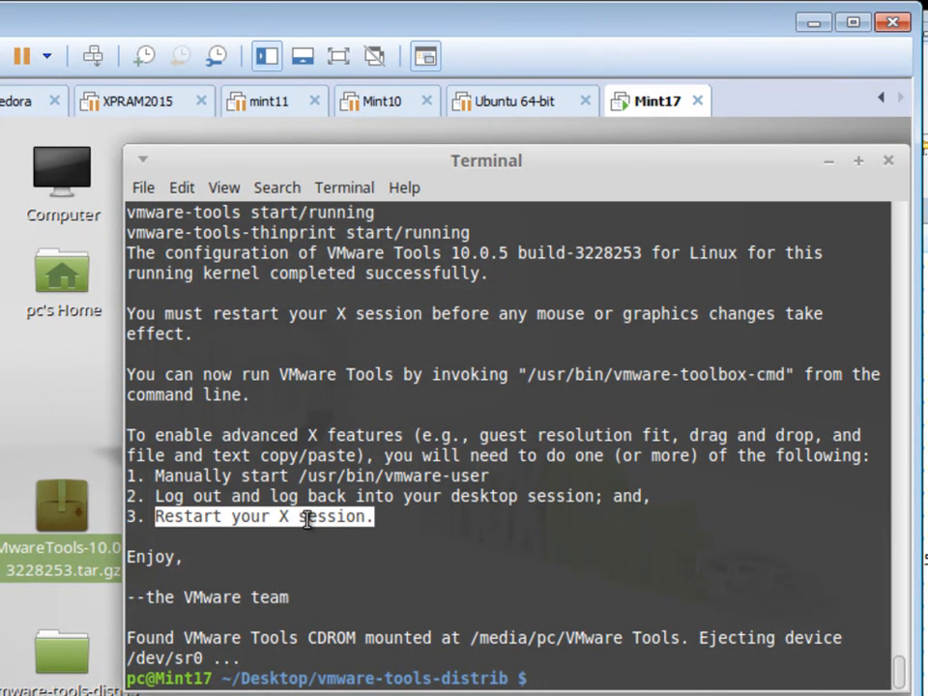
drag(126, 658, 206, 658)
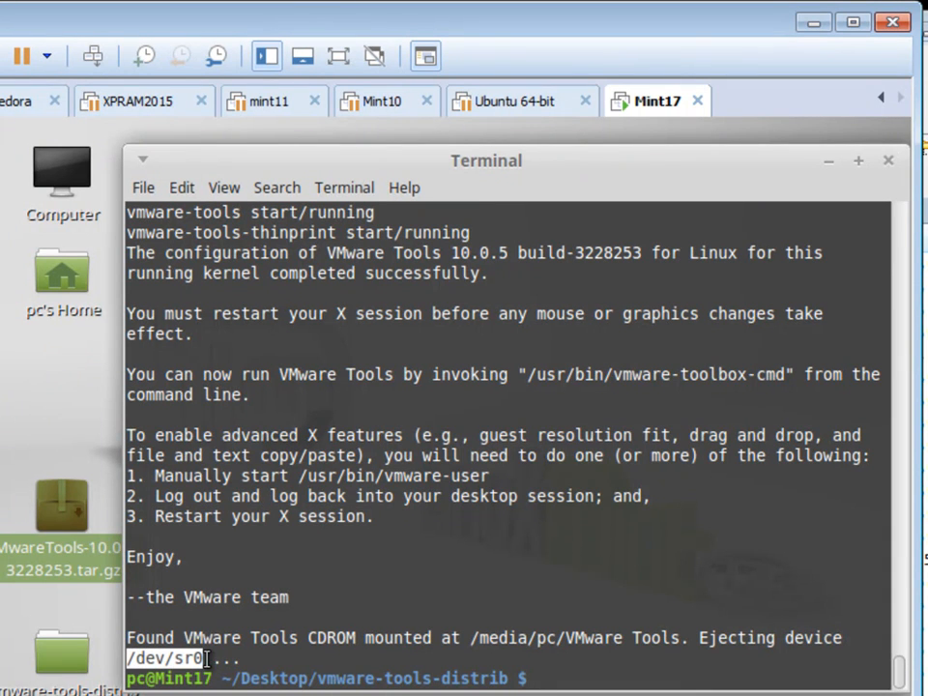
drag(175, 658, 205, 659)
click(415, 610)
text(cd ..)
key(Return)
text(ls)
key(Return)
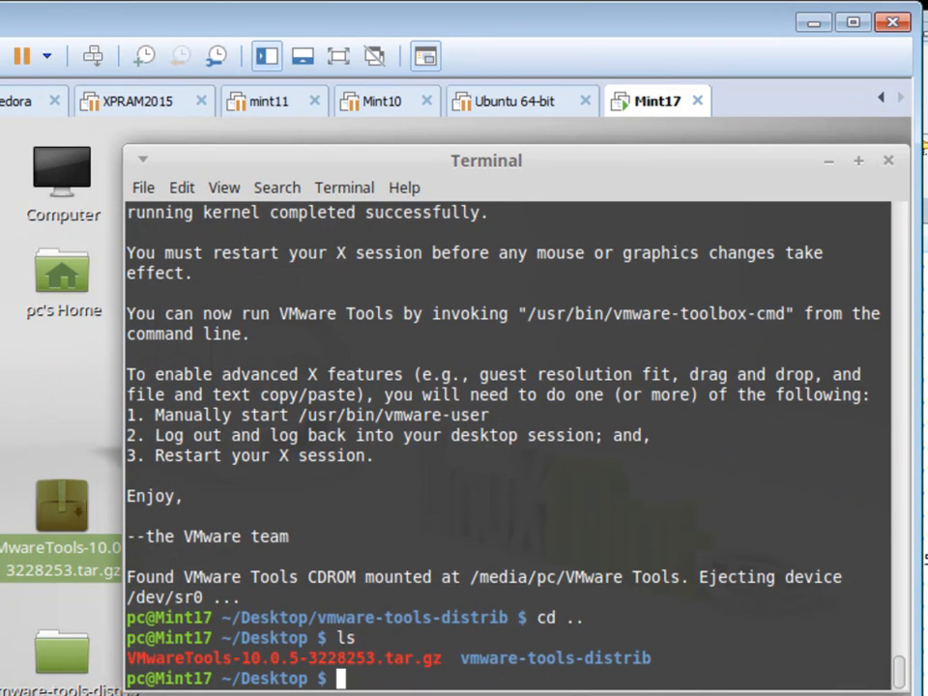
Step: Delete VMwareTools-10.0.5-3228253.tar.gz and the vmware-tools-distrib folder, confirming the Desktop is empty
text(rm VM)
key(Tab)
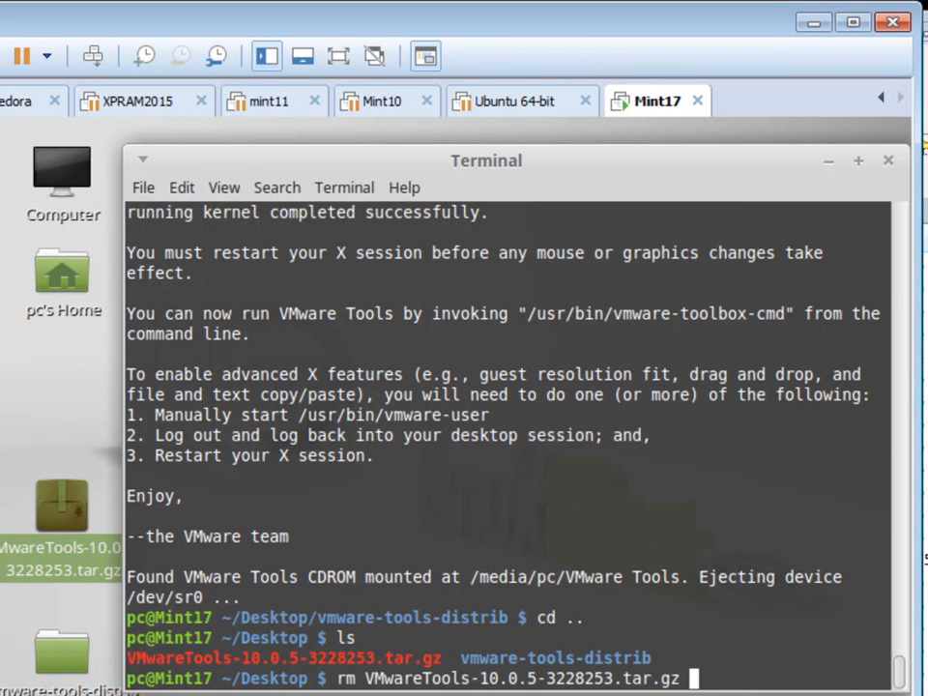
key(Return)
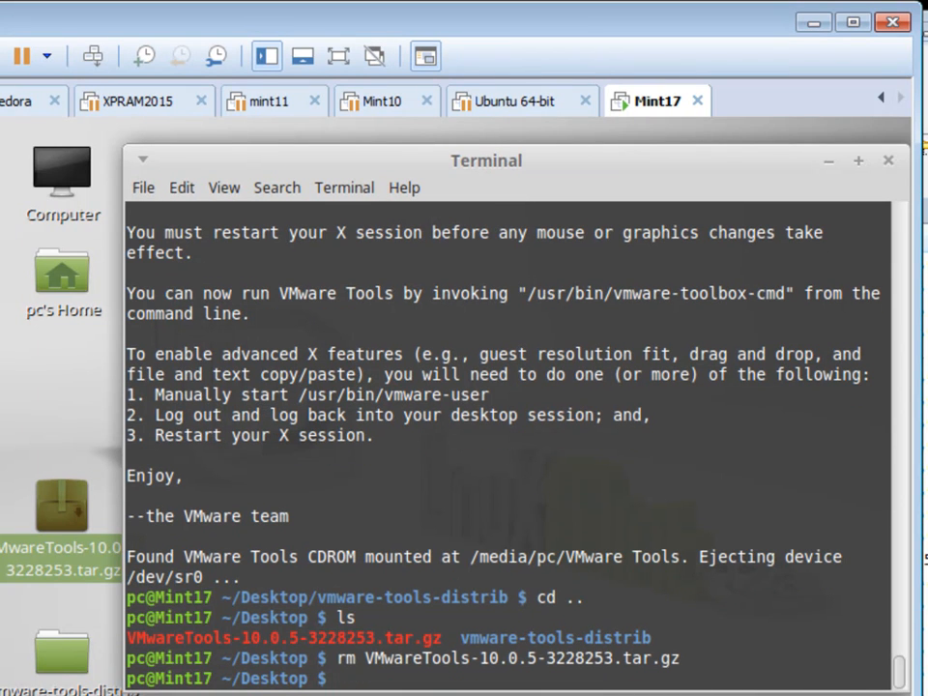
text(rm)
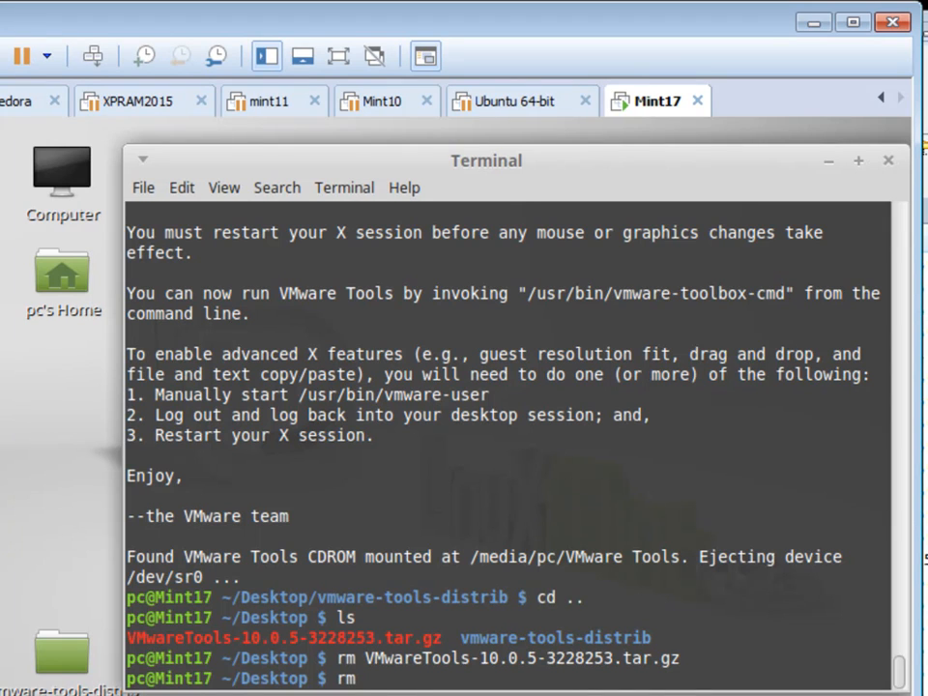
text( -rf V)
key(Tab)
key(Return)
text(ls)
key(Return)
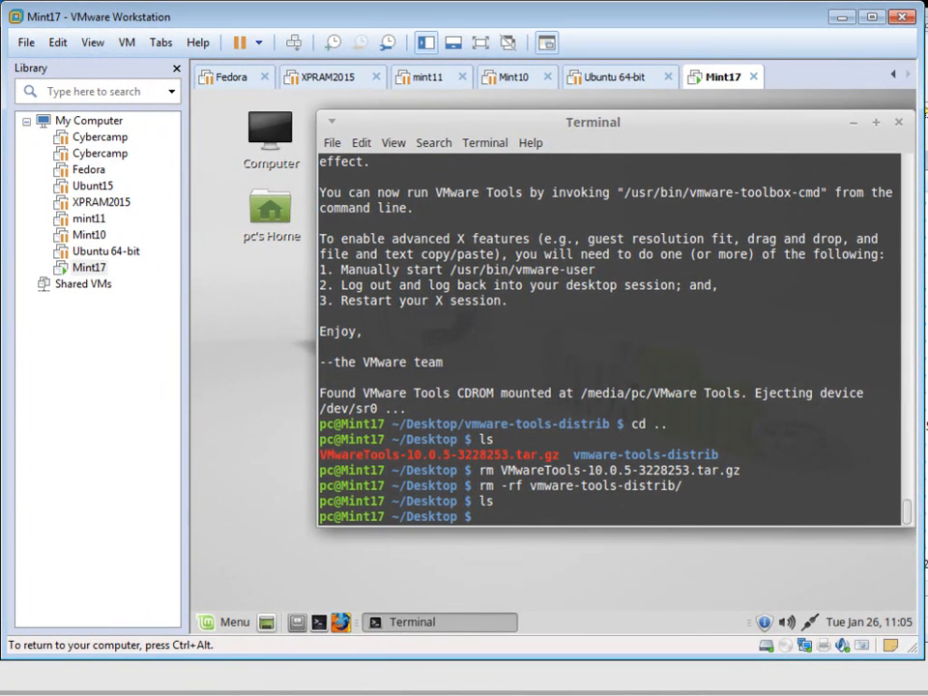
Step: In VM Settings, switch CD/DVD (SATA) to Use physical drive, then show the Options tab
click(134, 47)
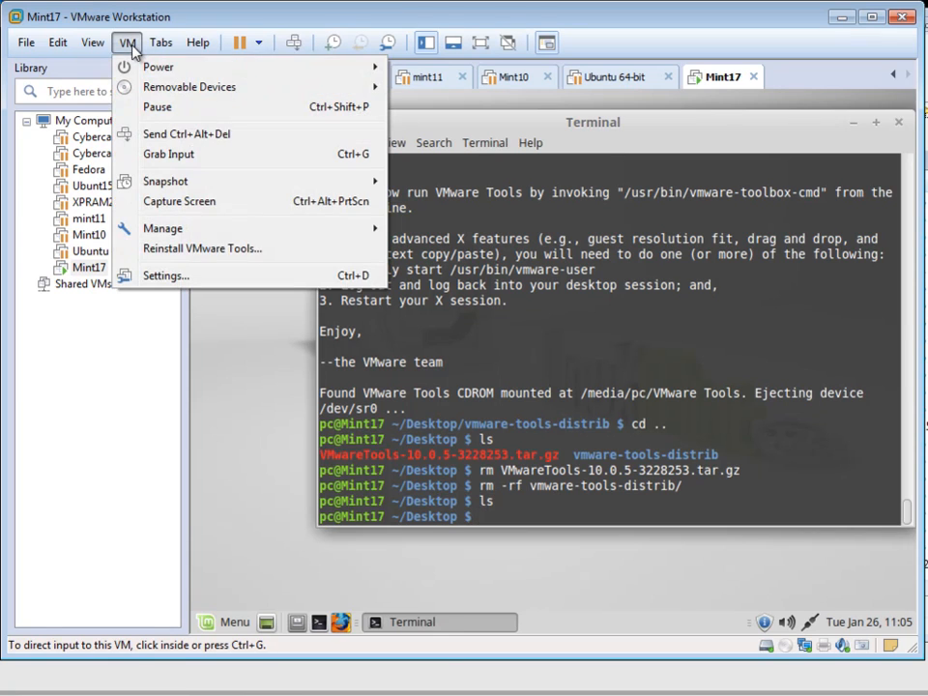
click(239, 279)
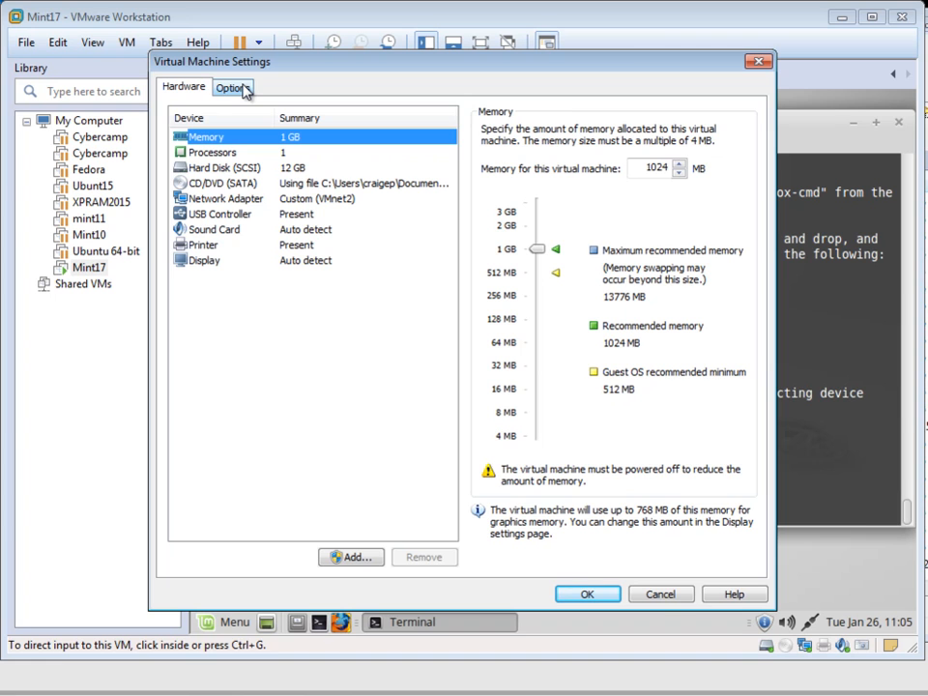
click(244, 184)
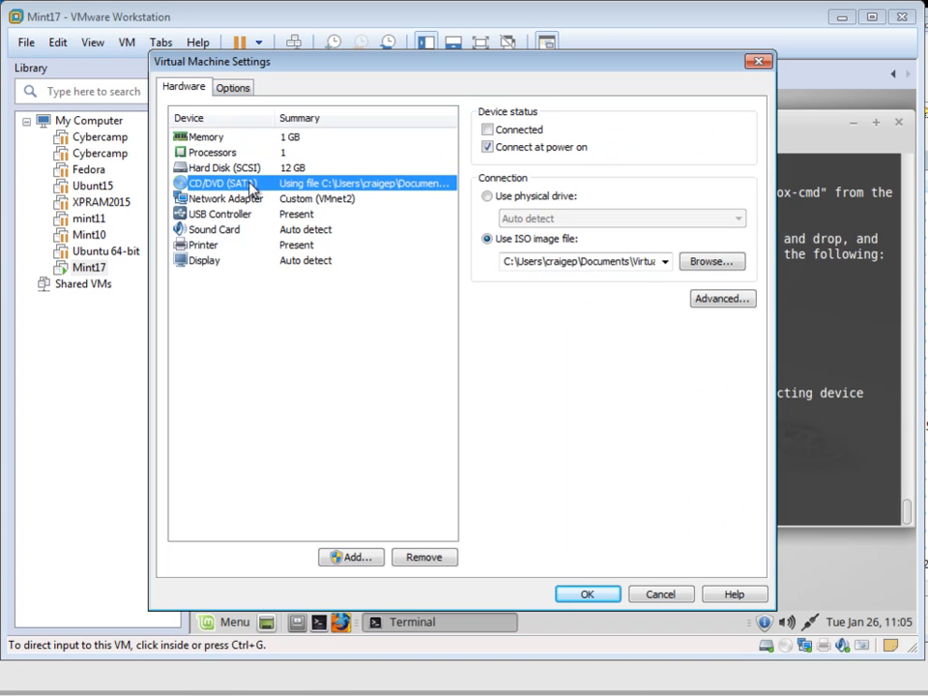
click(547, 198)
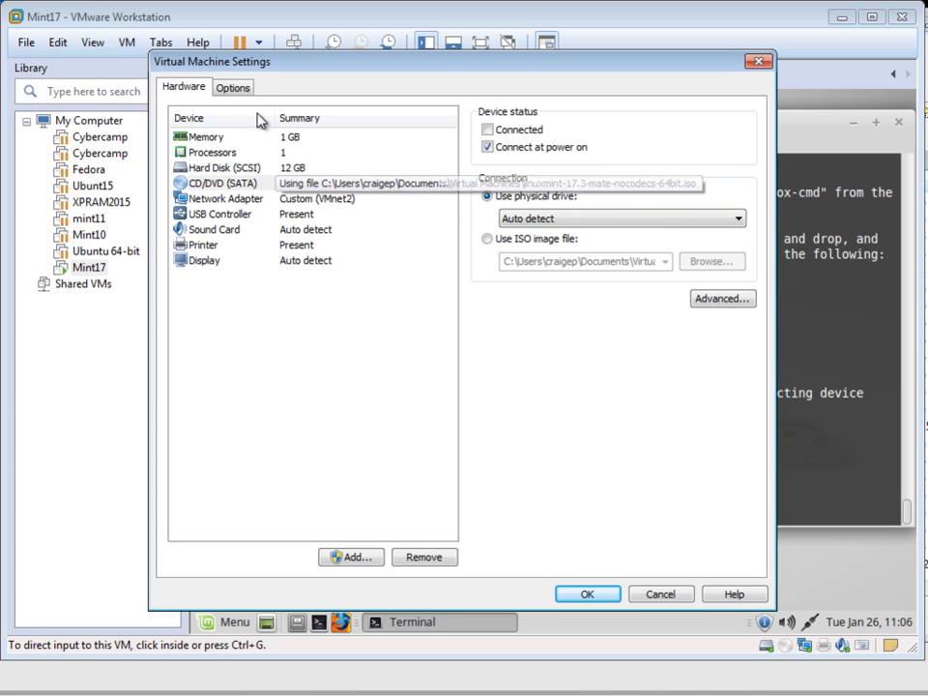
click(232, 87)
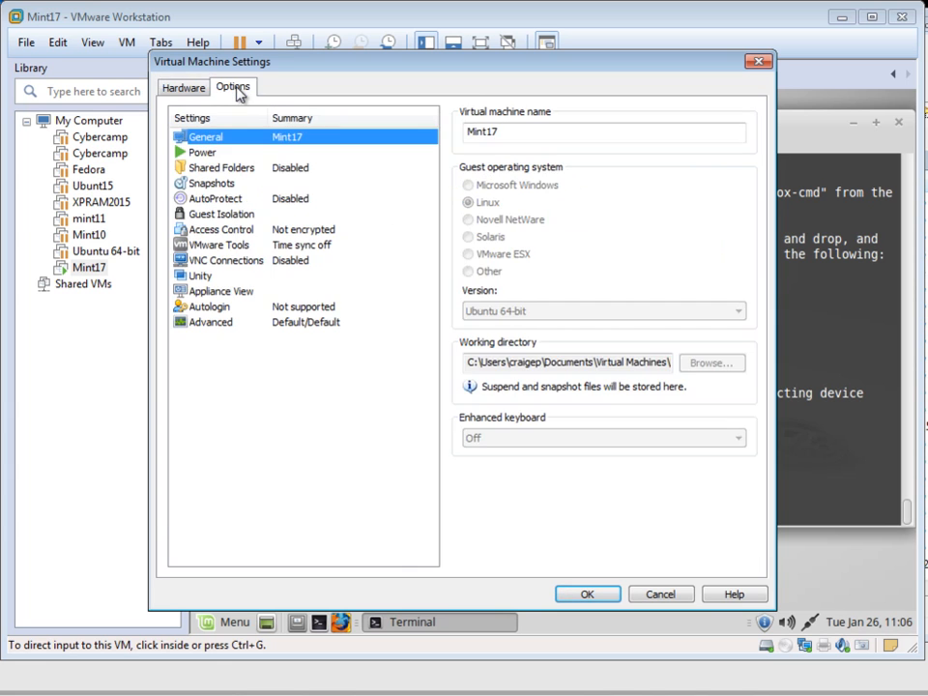
Step: Turn folder sharing on permanently and start the Add Shared Folder Wizard
click(264, 174)
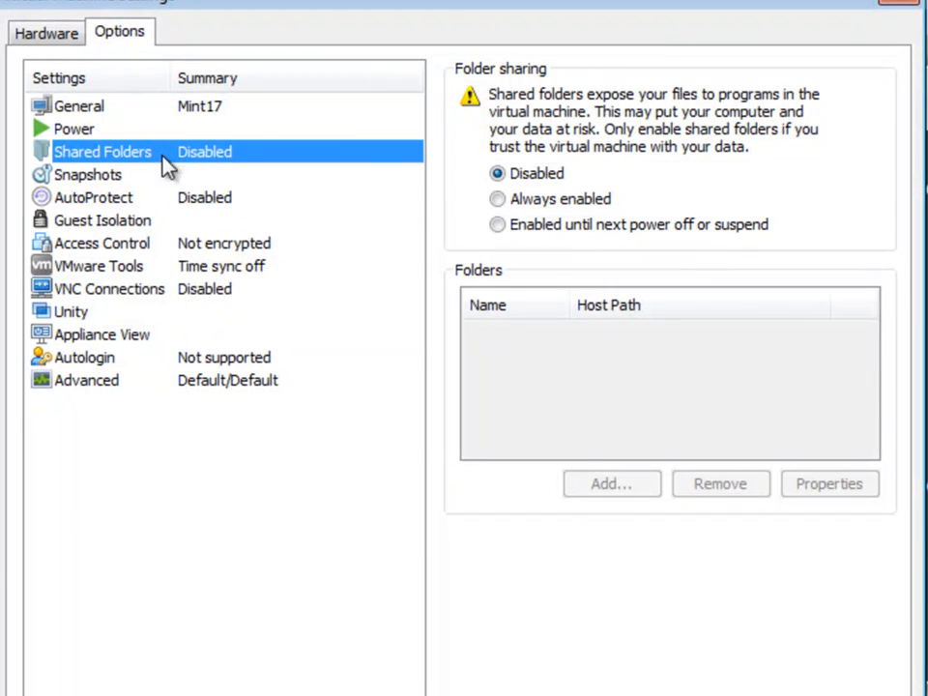
click(497, 200)
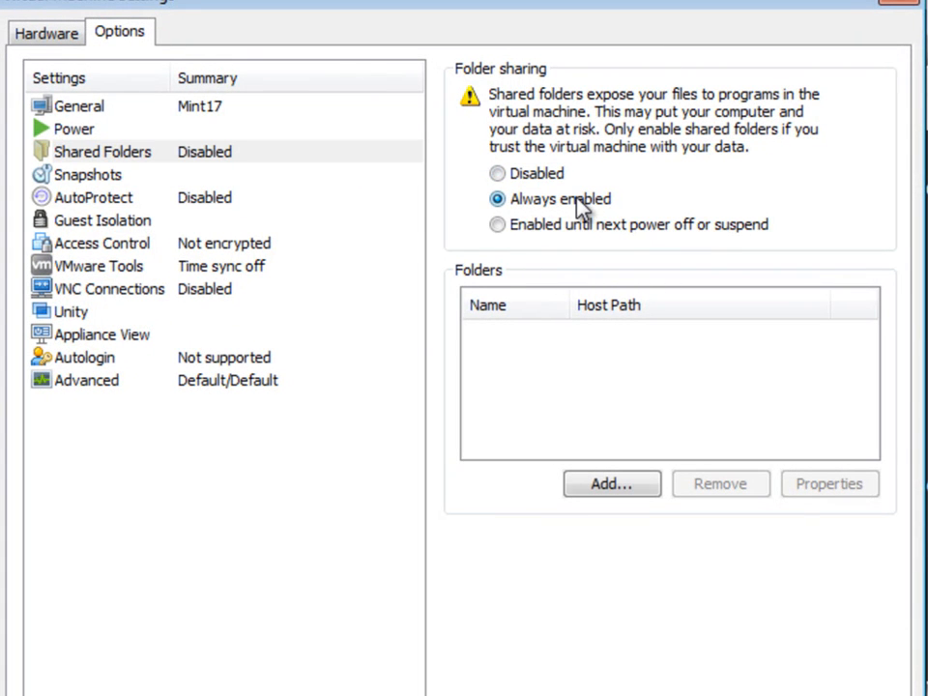
click(624, 486)
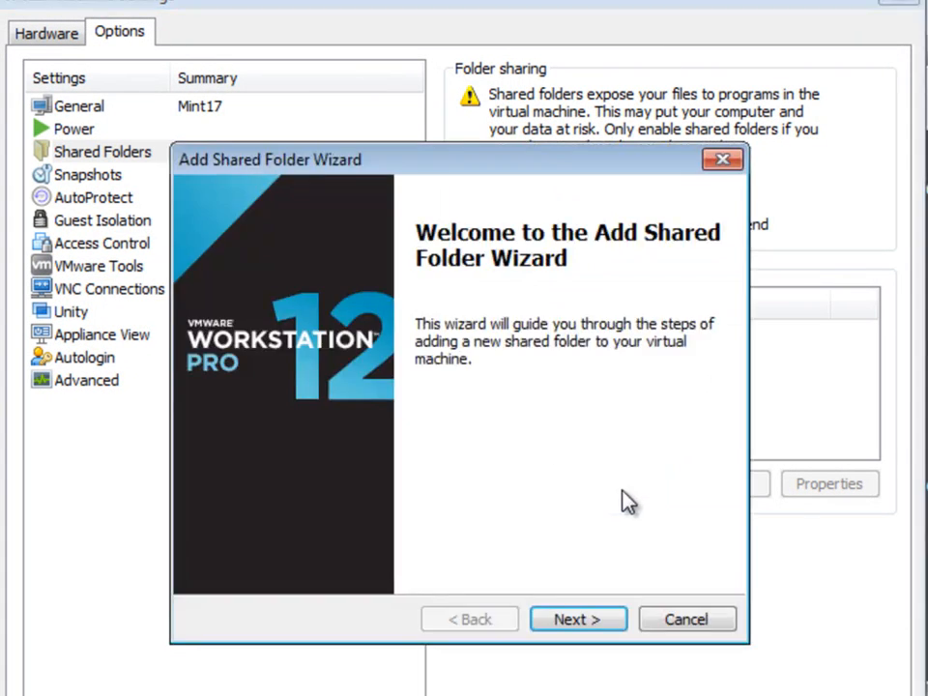
click(598, 624)
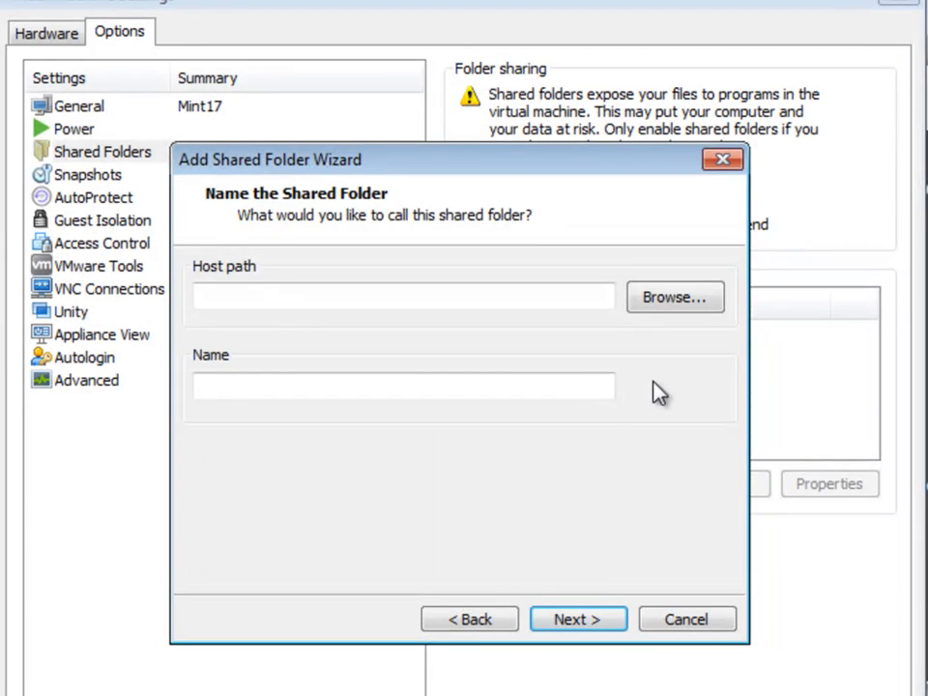
Step: Choose E:\Virtual Machines\Shared as the host folder, named Shared, and continue to attributes
click(669, 304)
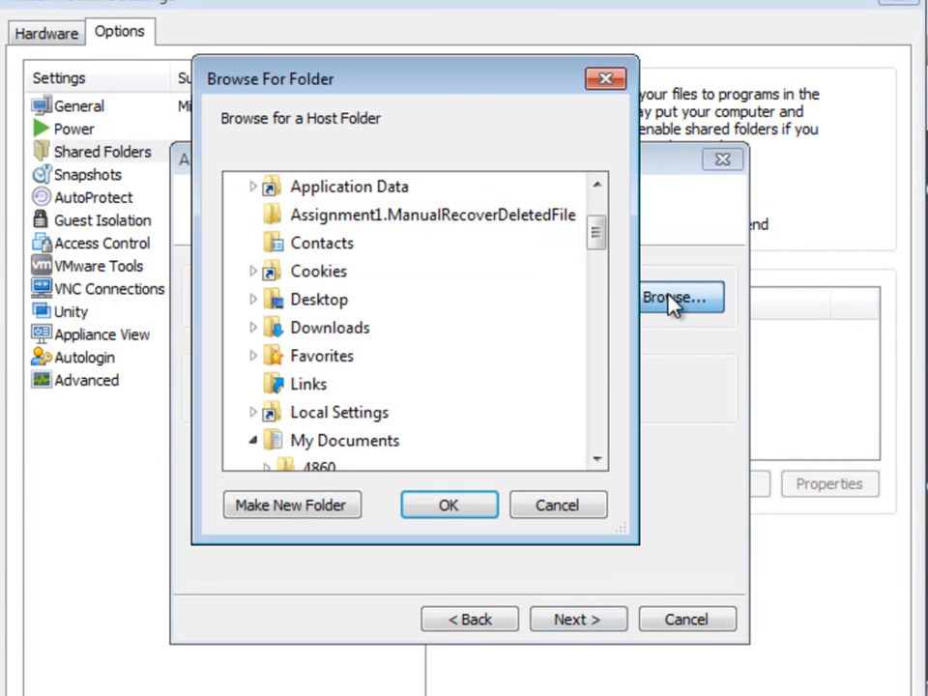
click(597, 460)
click(597, 460)
click(596, 461)
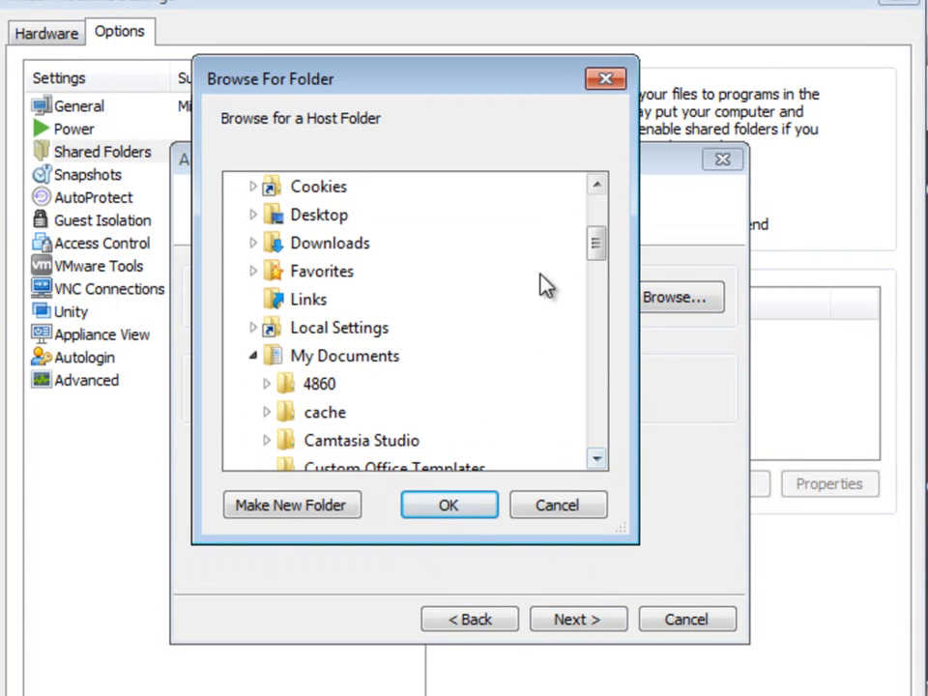
drag(595, 250, 595, 215)
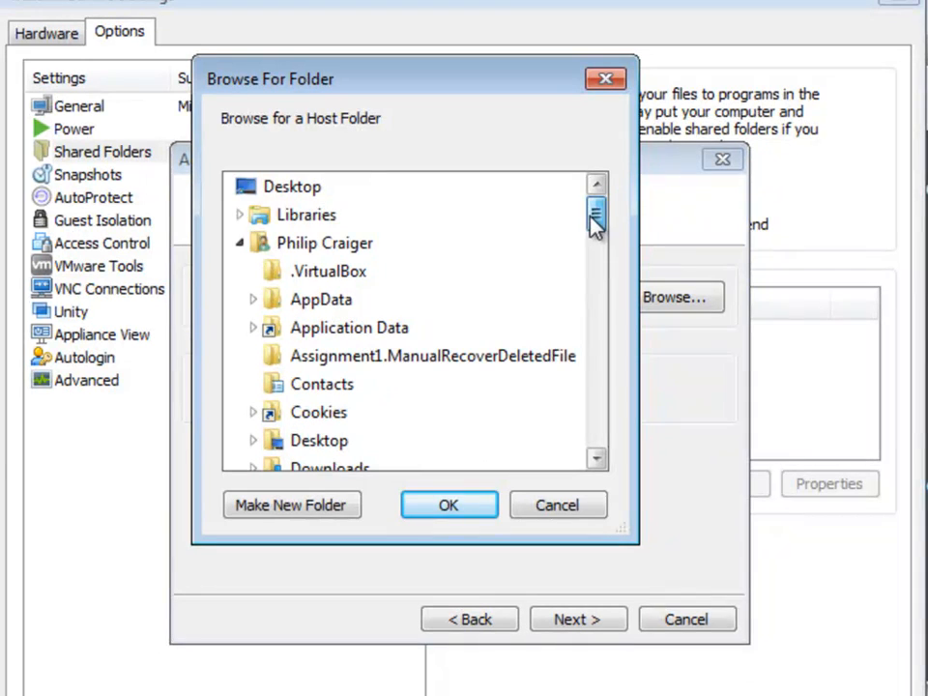
click(241, 243)
drag(597, 280, 600, 432)
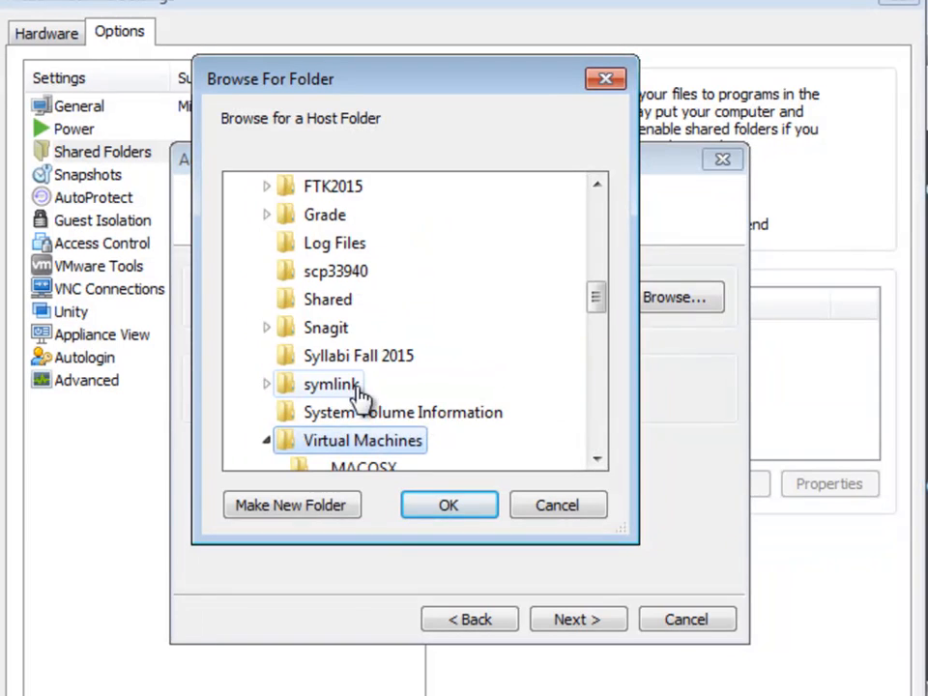
click(597, 461)
click(596, 461)
drag(596, 461, 597, 461)
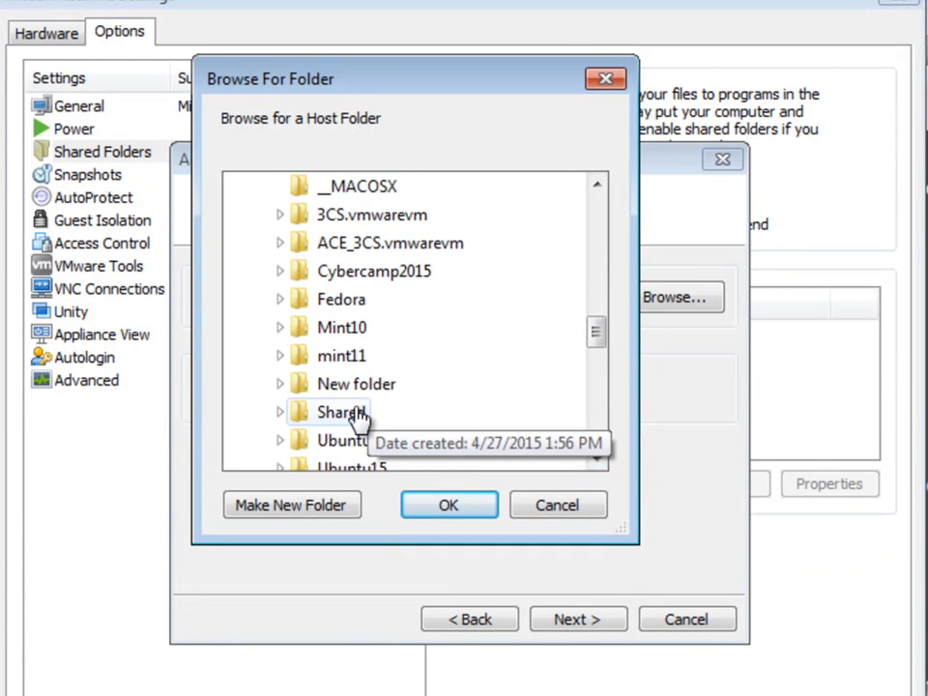
click(305, 414)
click(450, 505)
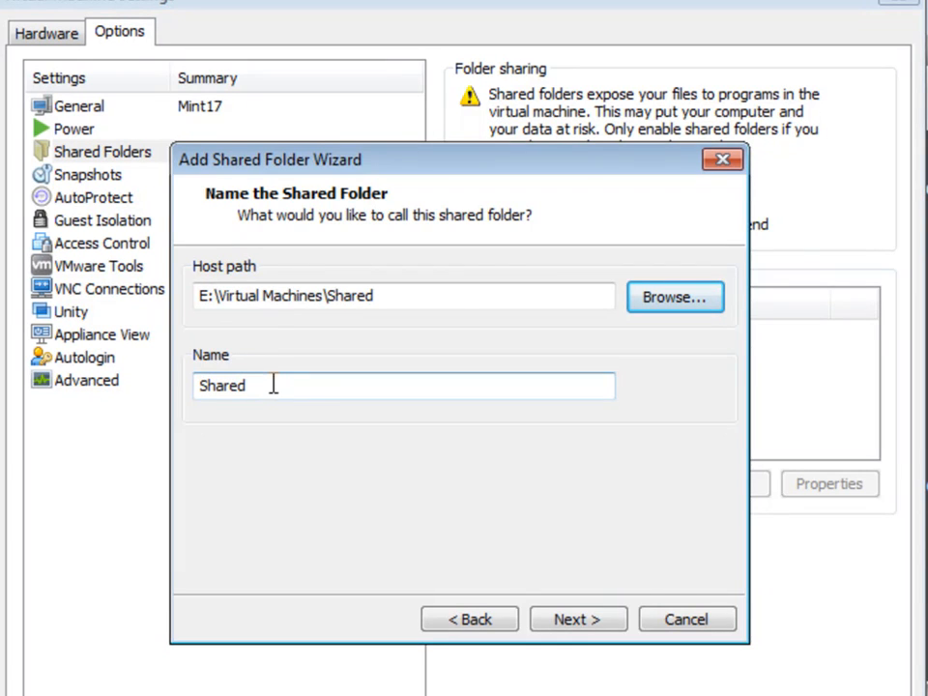
click(582, 622)
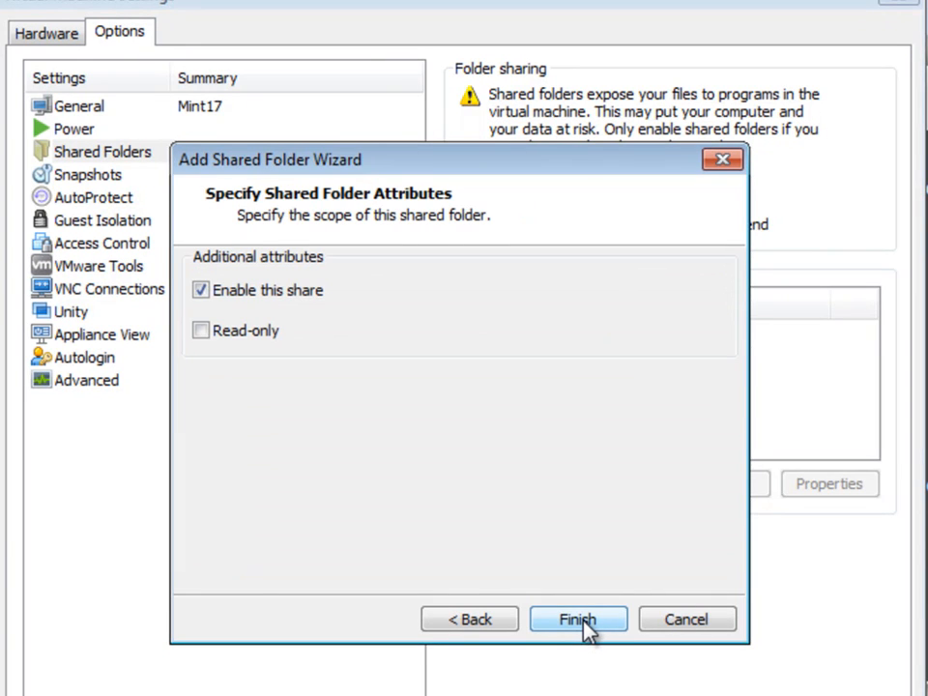
Step: Finish adding the Shared folder, then take a Mint17 snapshot named Snapshot 1
click(580, 622)
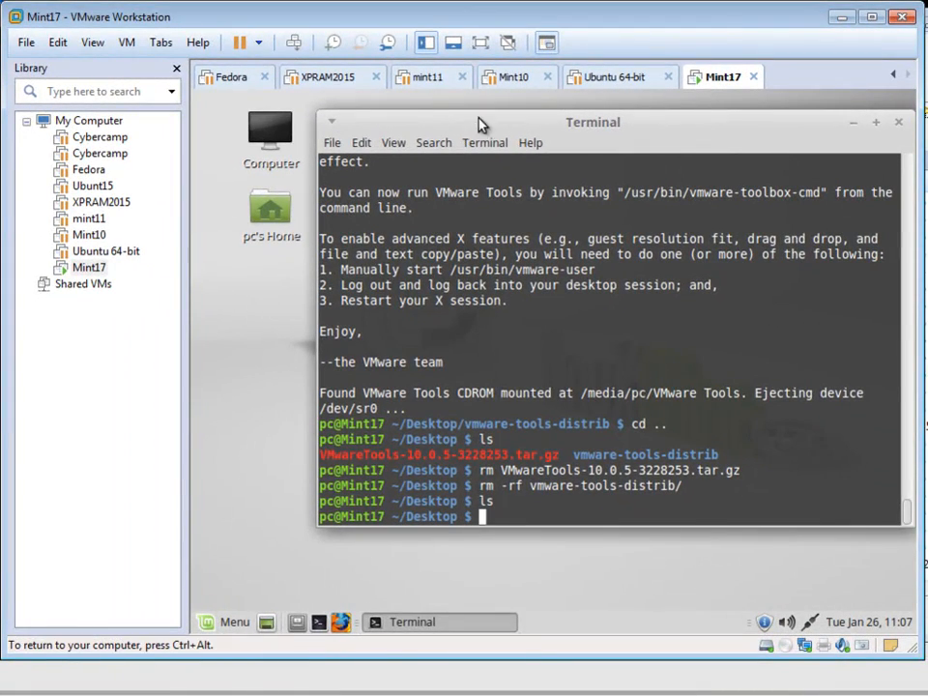
drag(428, 122, 372, 143)
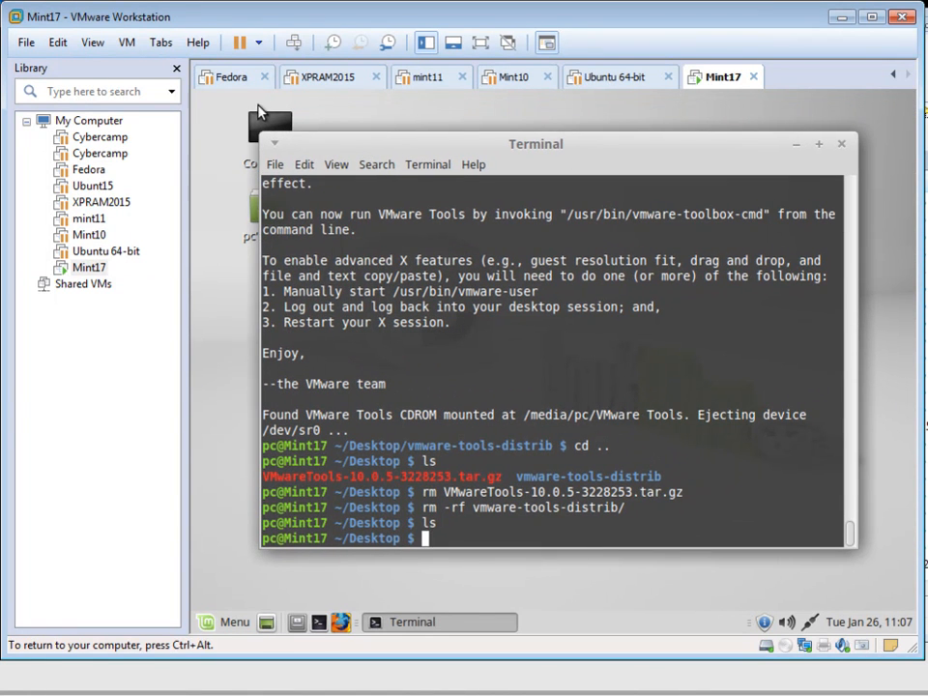
click(127, 44)
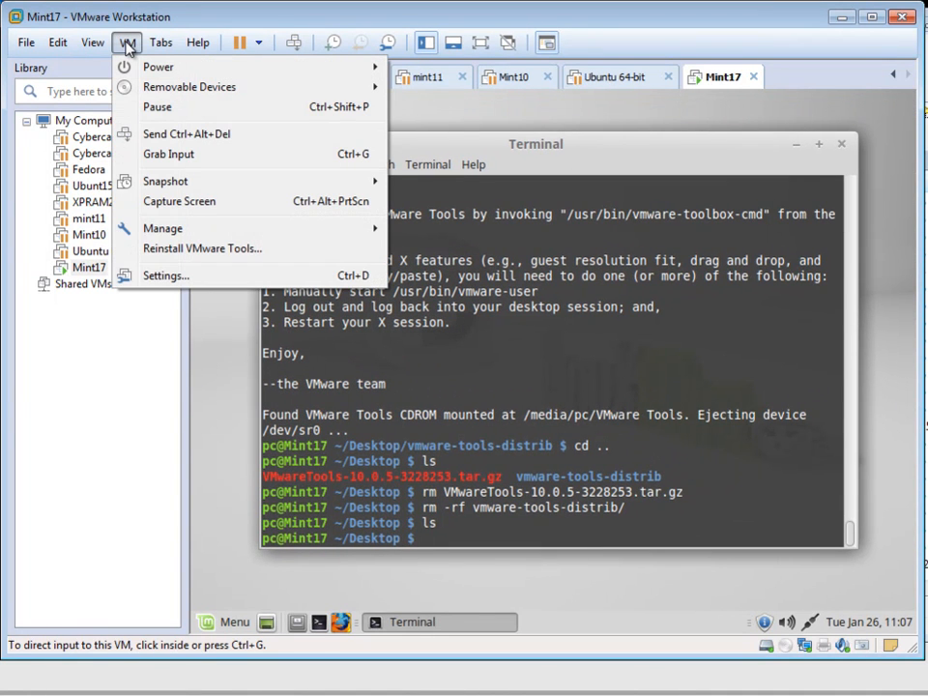
mouse_move(216, 182)
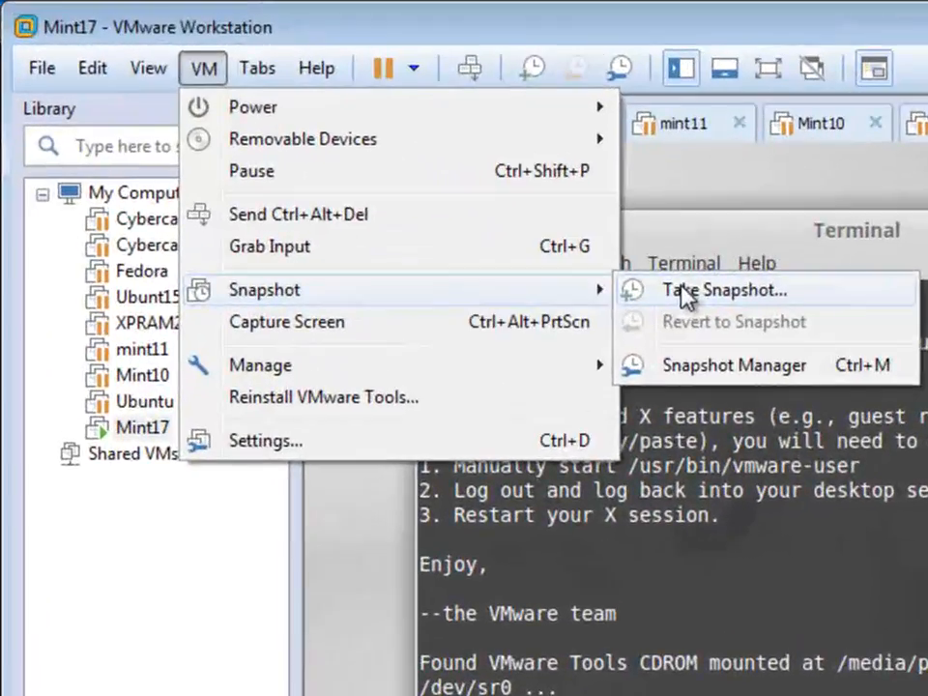
click(568, 243)
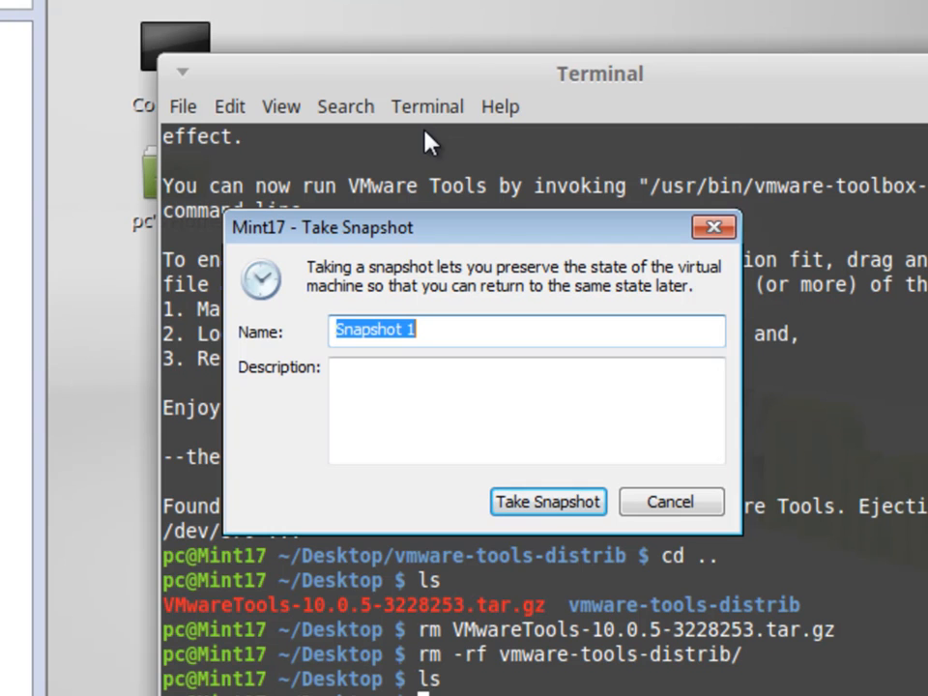
click(571, 508)
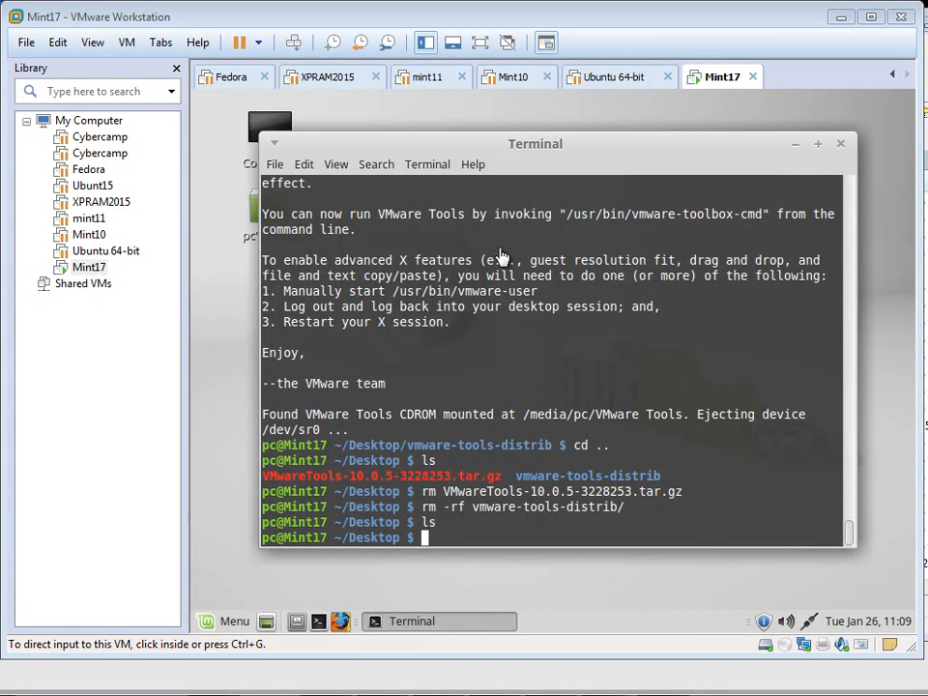
Step: Close the guest terminal window and view the VM Snapshot submenu listing Snapshot 1
click(840, 147)
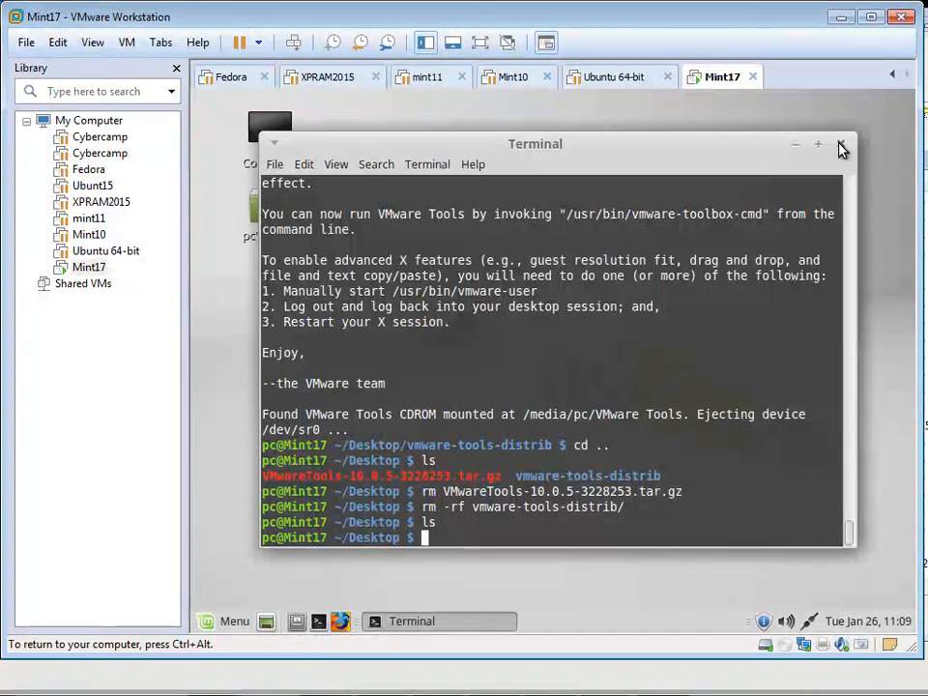
click(841, 147)
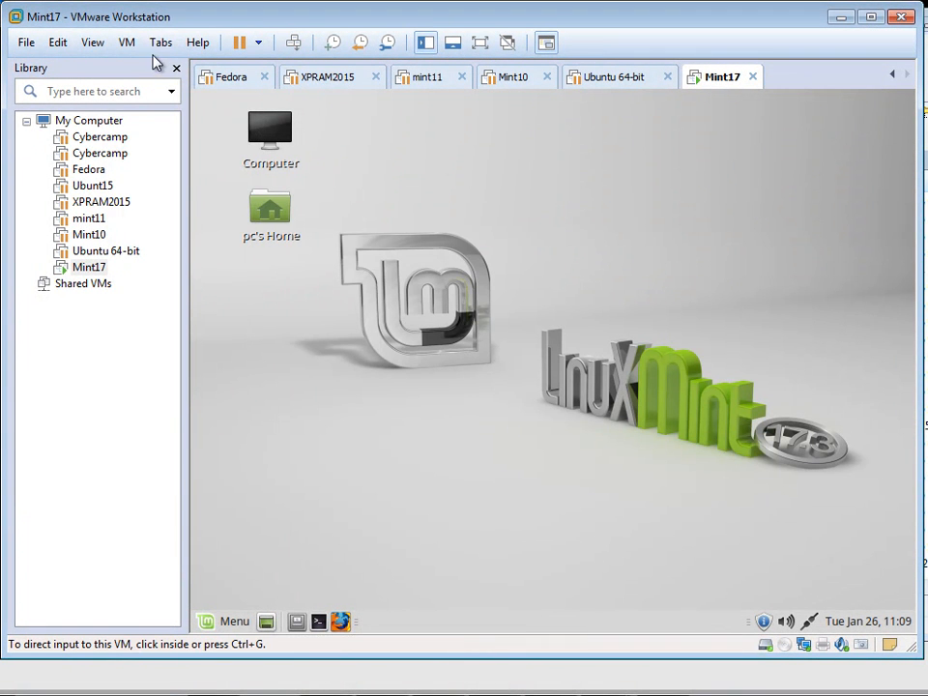
click(126, 42)
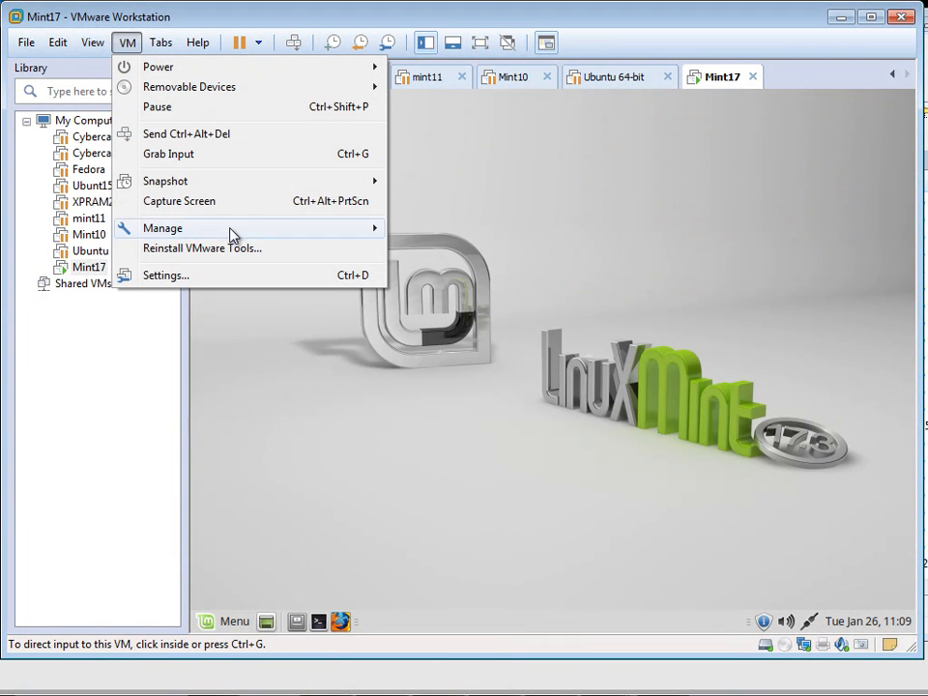
mouse_move(232, 190)
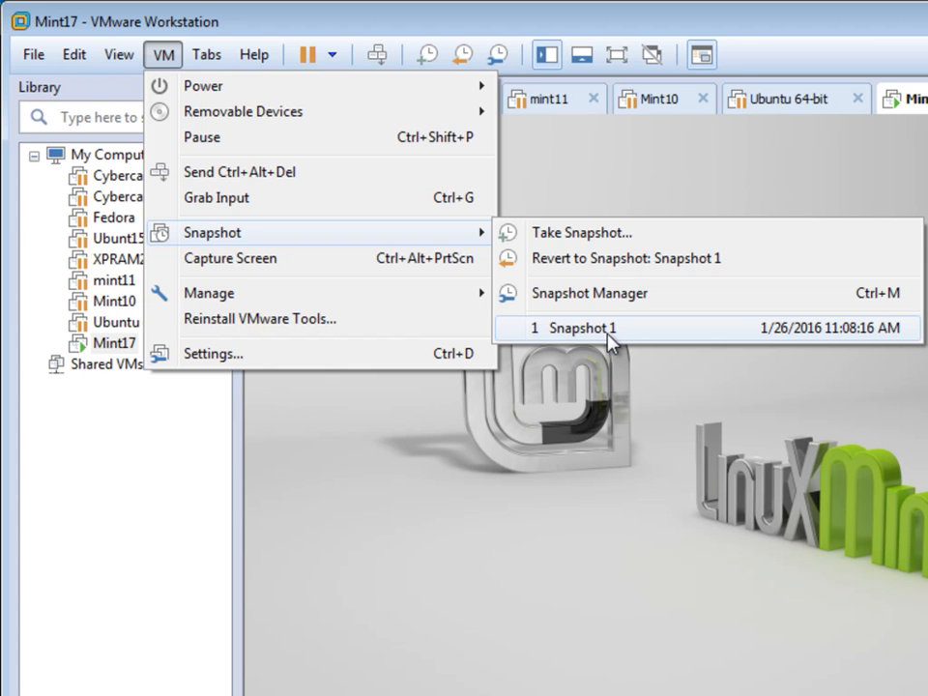
Step: Dismiss the VM menu, restart Linux Mint via Menu > Quit > Restart, then release input
click(618, 399)
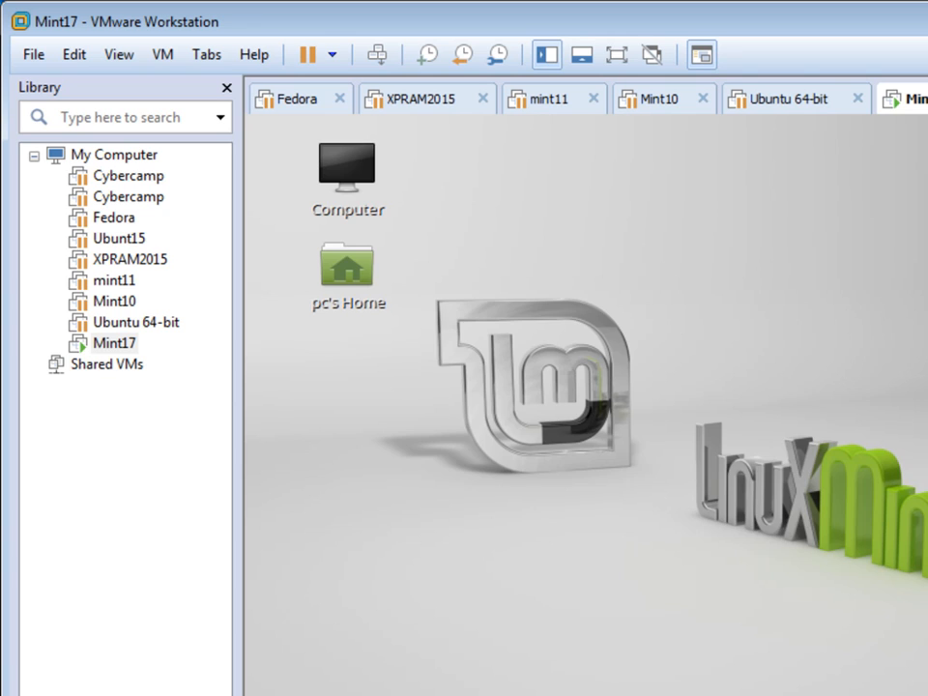
key(super)
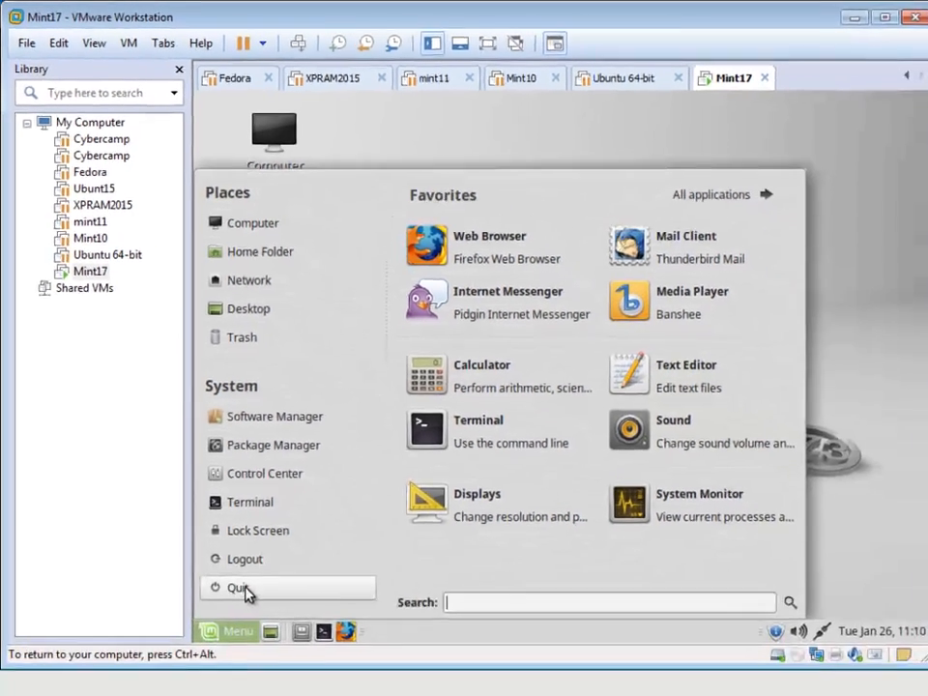
click(243, 586)
click(547, 431)
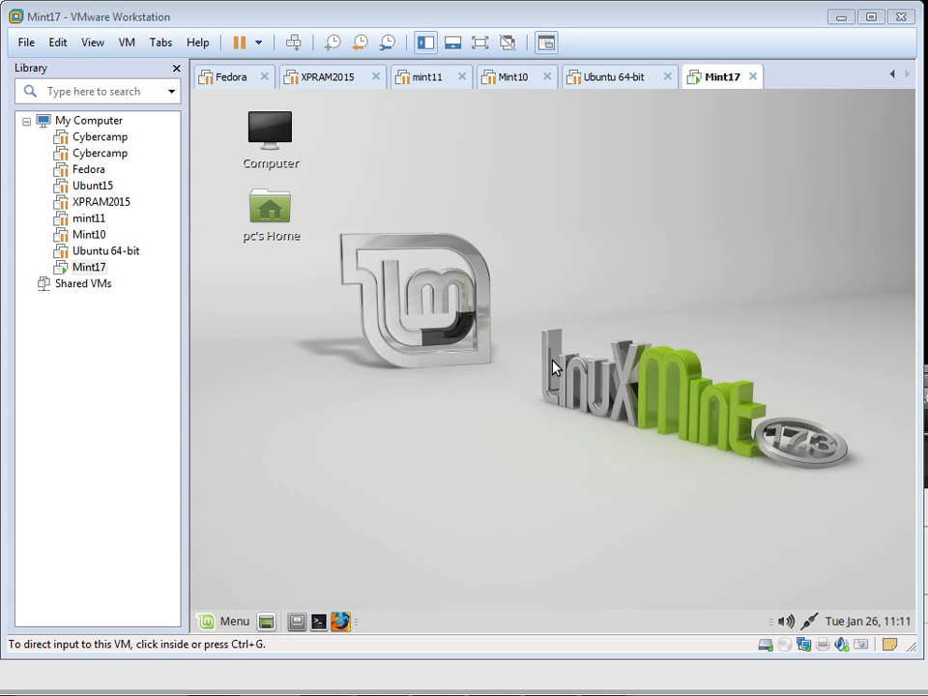
click(553, 367)
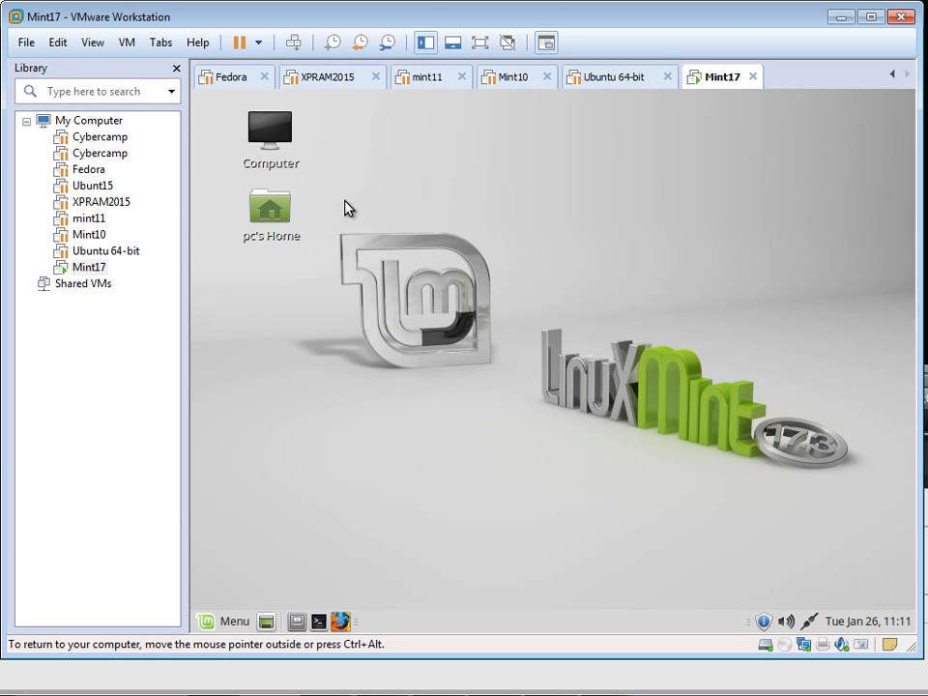
key(ctrl+alt)
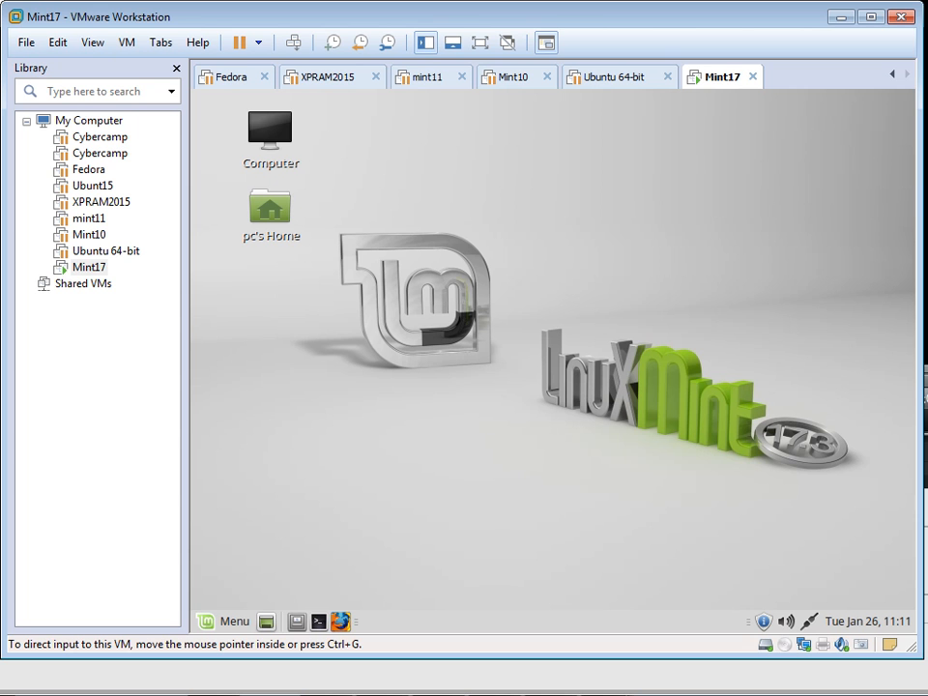
Step: Drag 4663.hashes.fall.2014.zip from Windows Explorer onto the Mint desktop beside the logo
drag(927, 3, 874, 20)
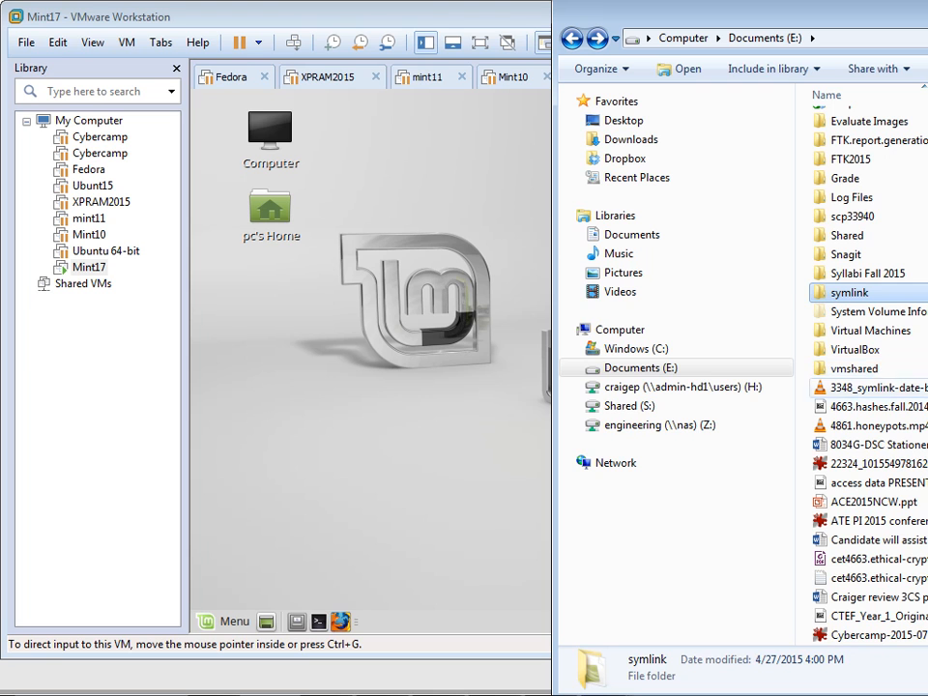
click(886, 407)
drag(890, 414, 355, 423)
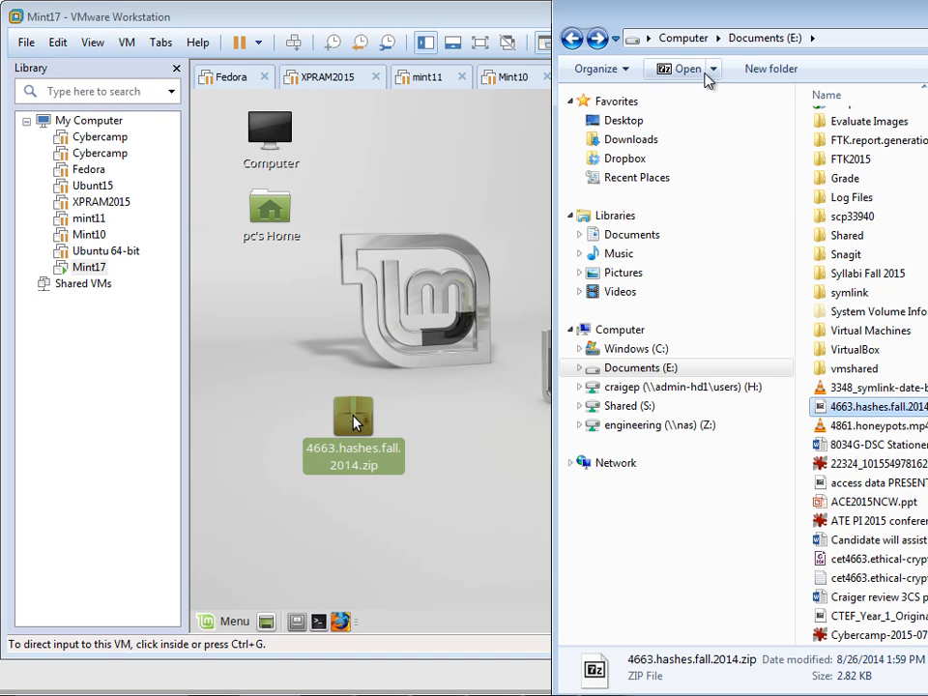
drag(719, 27, 927, 14)
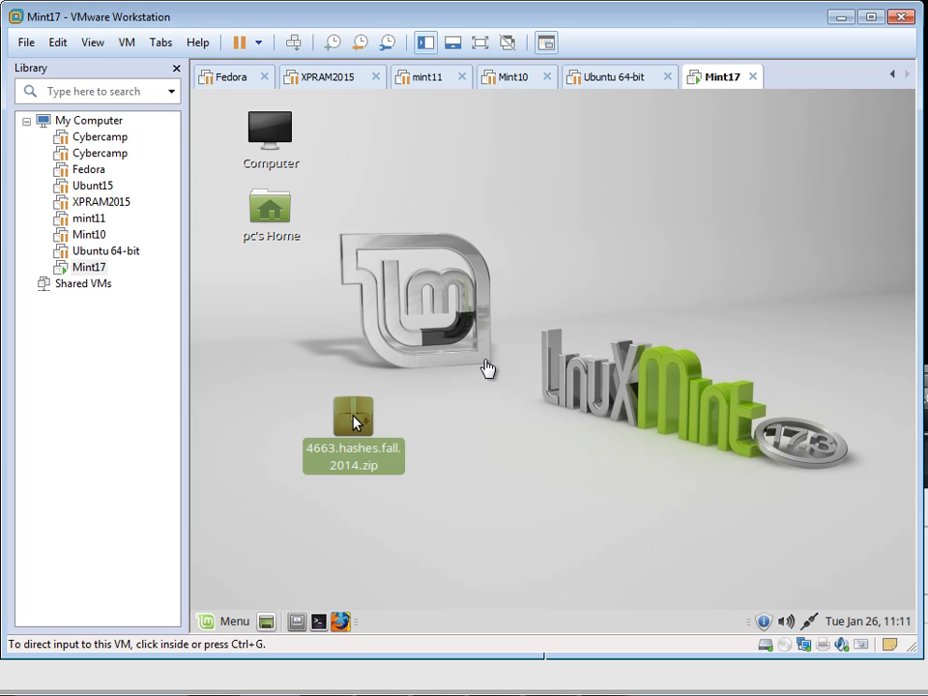
drag(378, 425, 560, 408)
Step: Open the host's vmshared folder and drag the zip from the Mint desktop into it
mouse_move(927, 19)
mouse_down()
mouse_move(925, 7)
mouse_move(927, 24)
mouse_up()
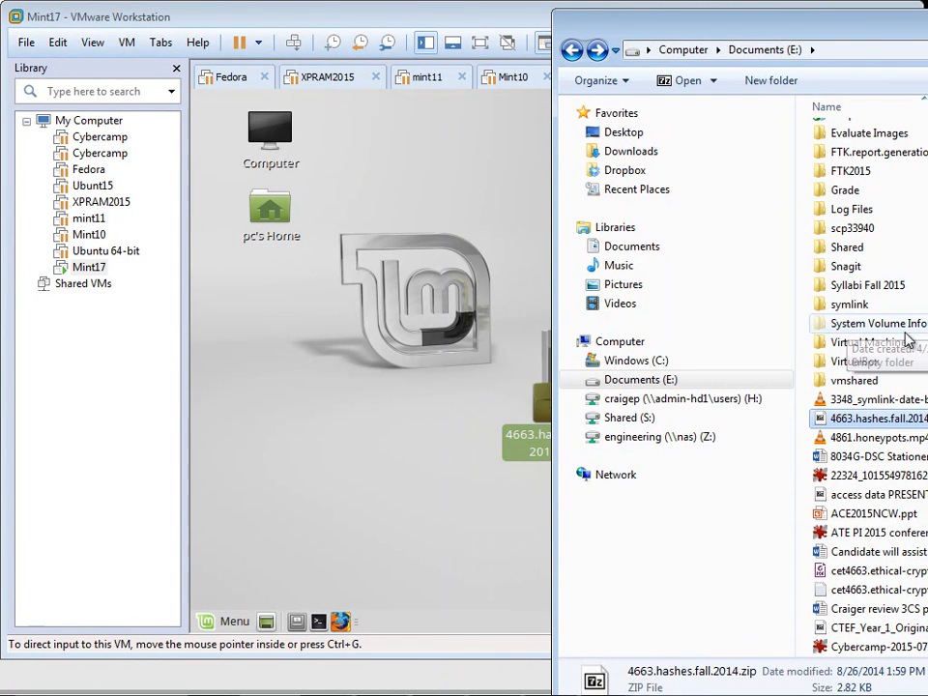
double_click(875, 381)
drag(745, 38, 788, 74)
click(575, 406)
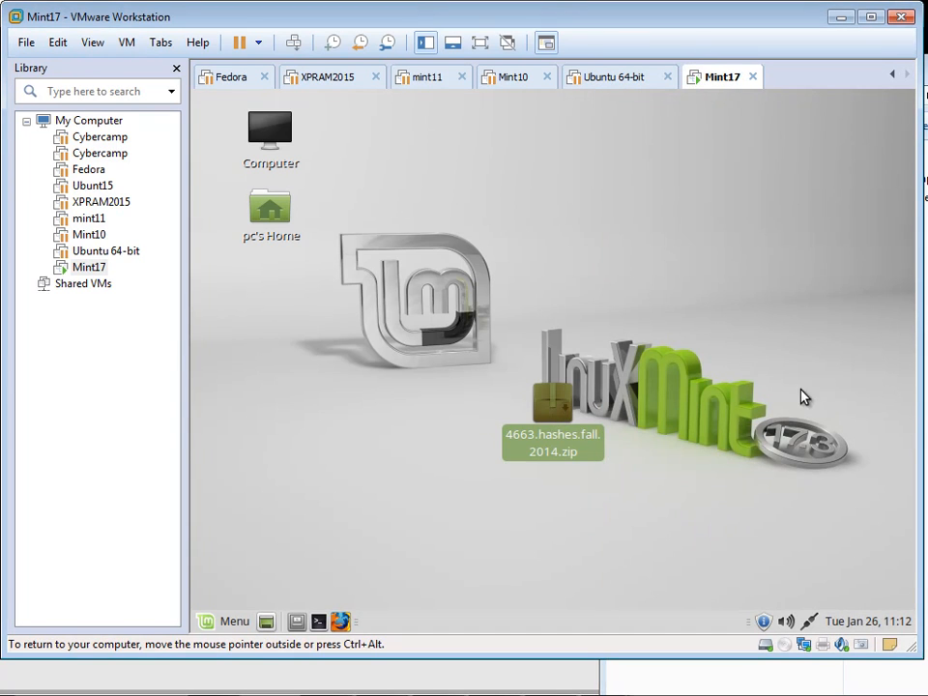
drag(545, 408, 920, 400)
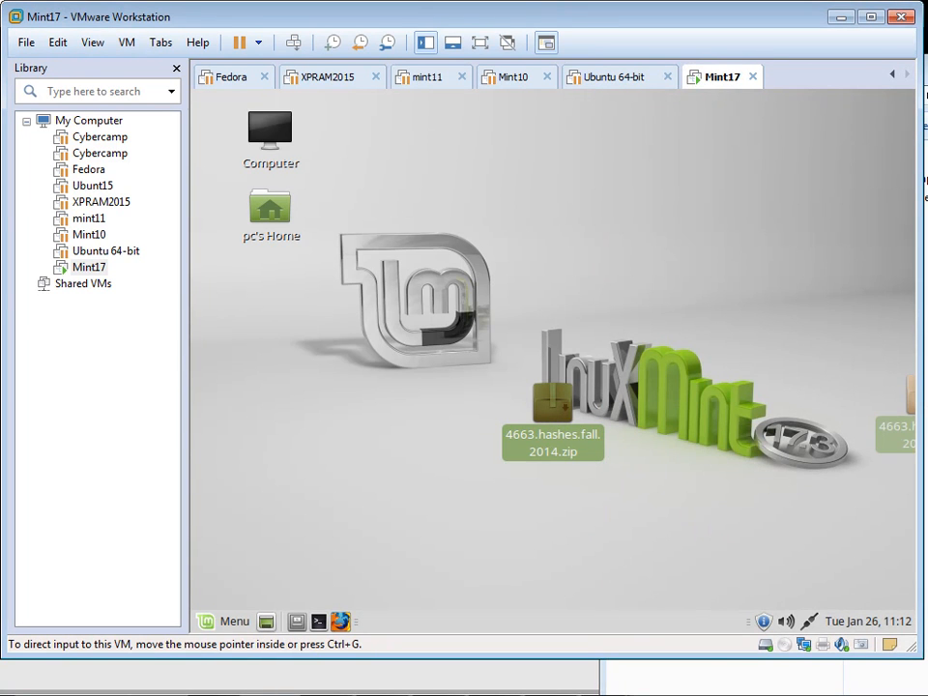
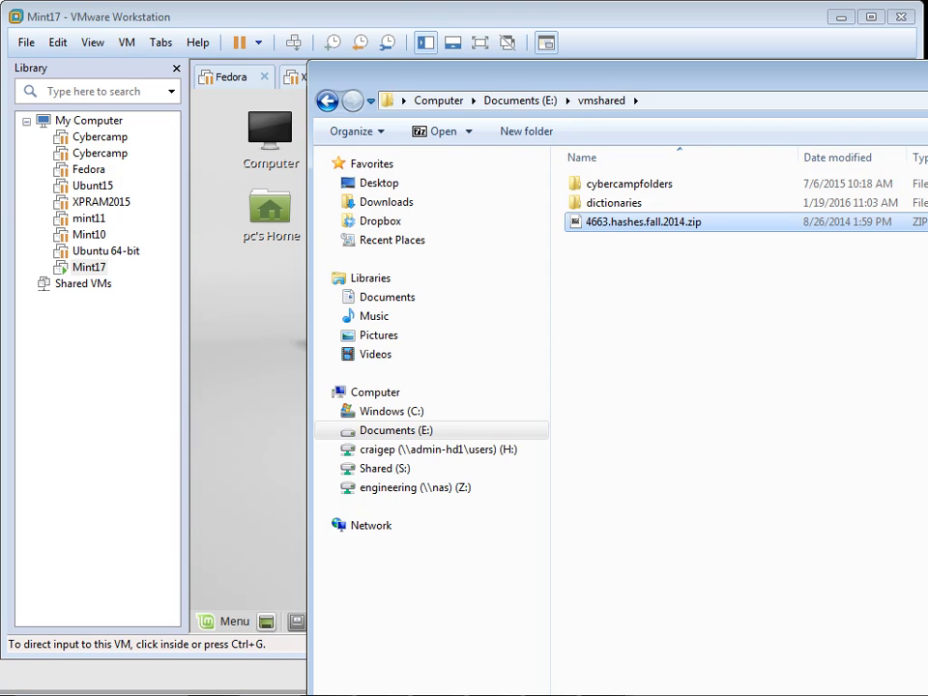
Step: Return to the Mint17 VM window, where 4663.hashes.fall.2014.zip sits on the desktop
key(alt+Tab)
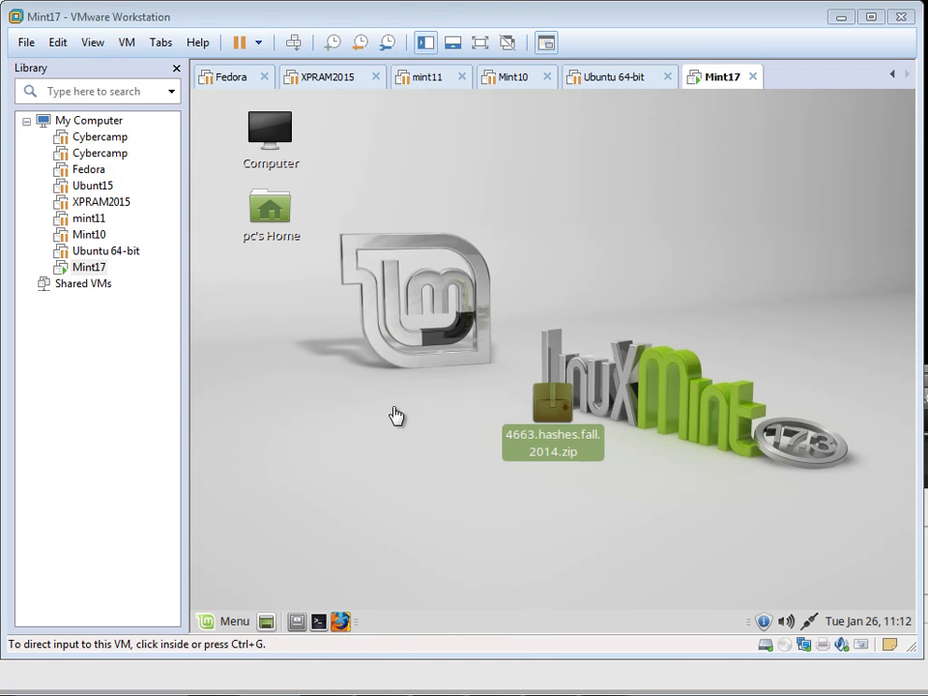
Step: Open a terminal in the Mint guest and list the contents of /mnt/hgfs
click(319, 622)
text(cd /mnt/hgfs/)
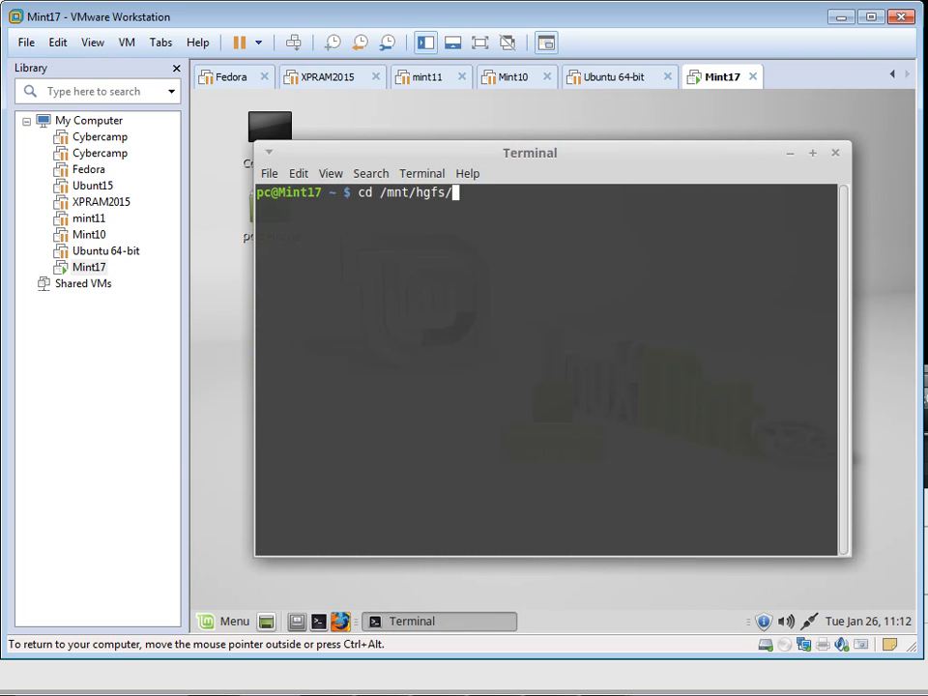
key(Return)
text(ls)
key(Return)
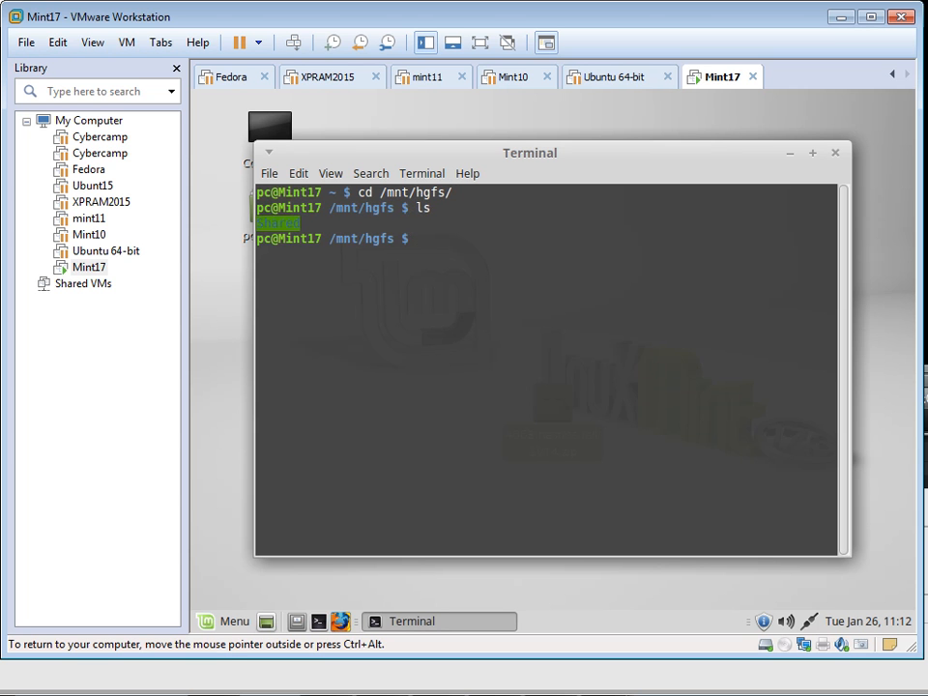
Step: List the host's files in Shared, return to /mnt/hgfs, list it again, and clear the screen
text(cd Sh)
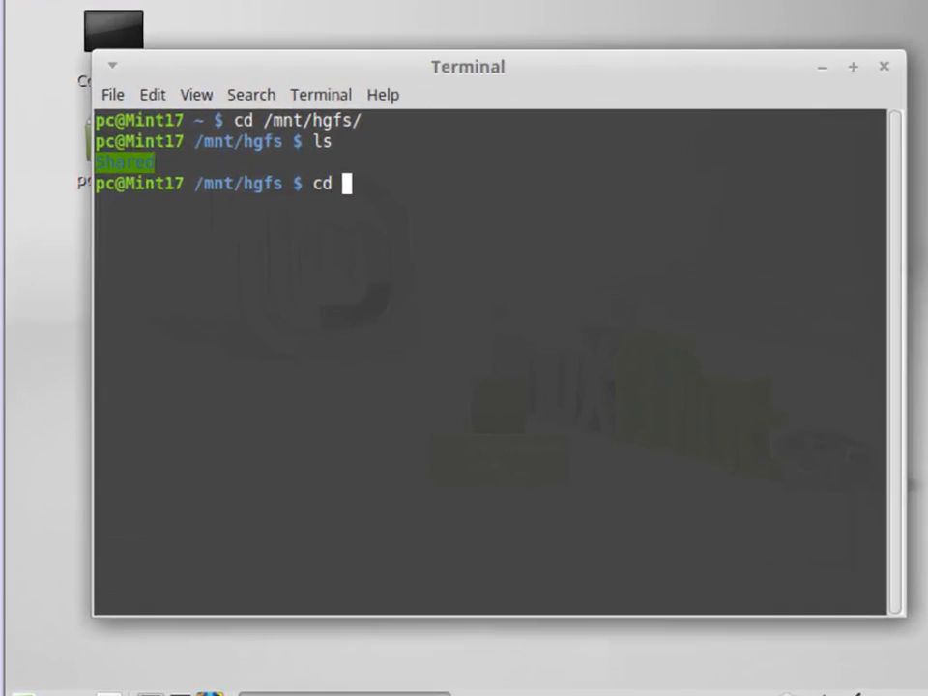
text(ared)
key(Return)
text(ls)
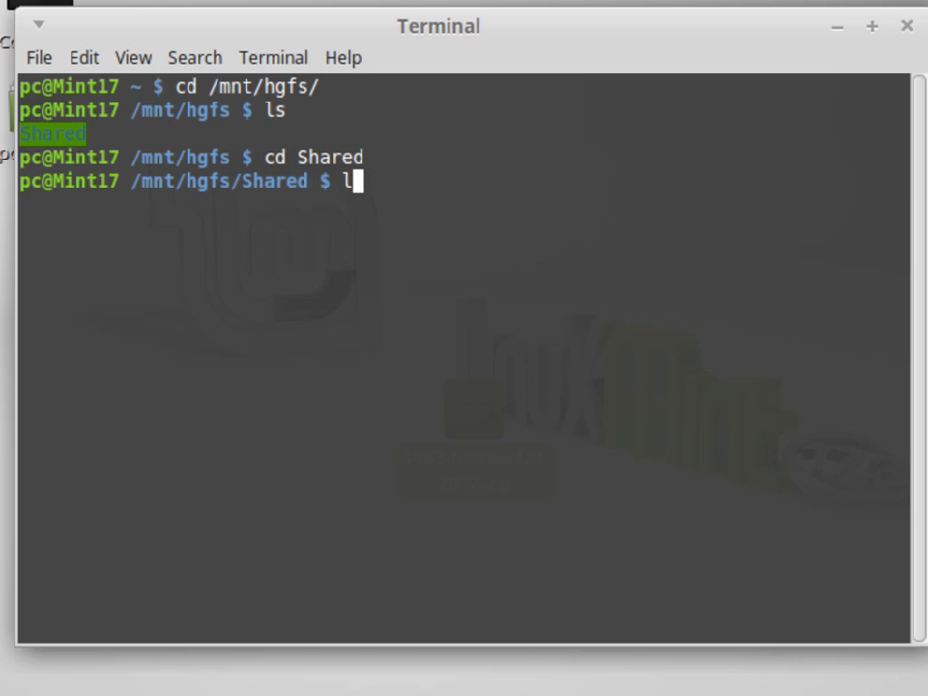
key(Return)
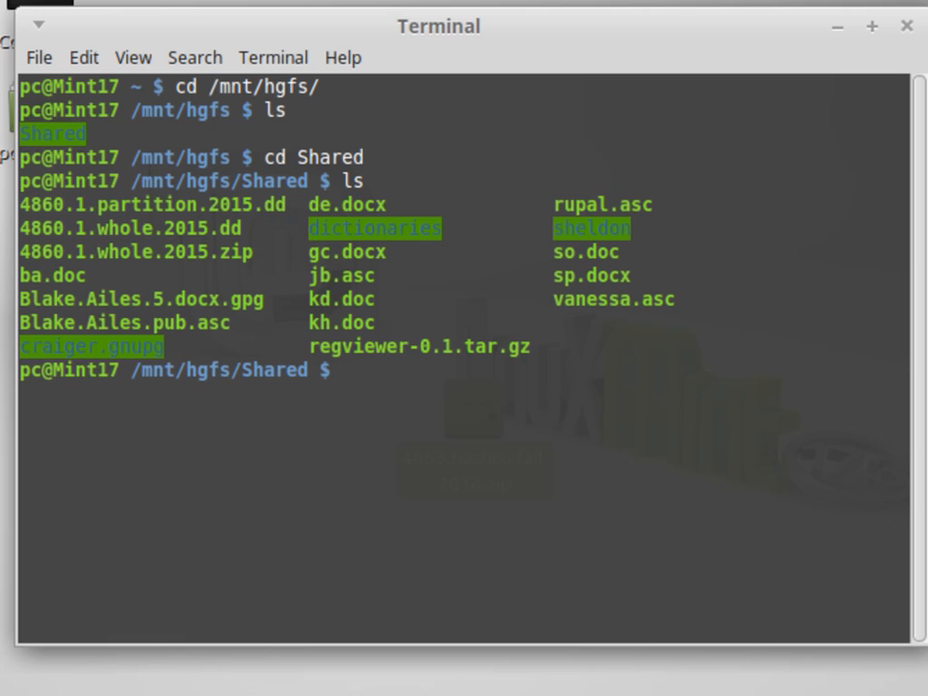
text(cd ..)
key(Return)
text(ls)
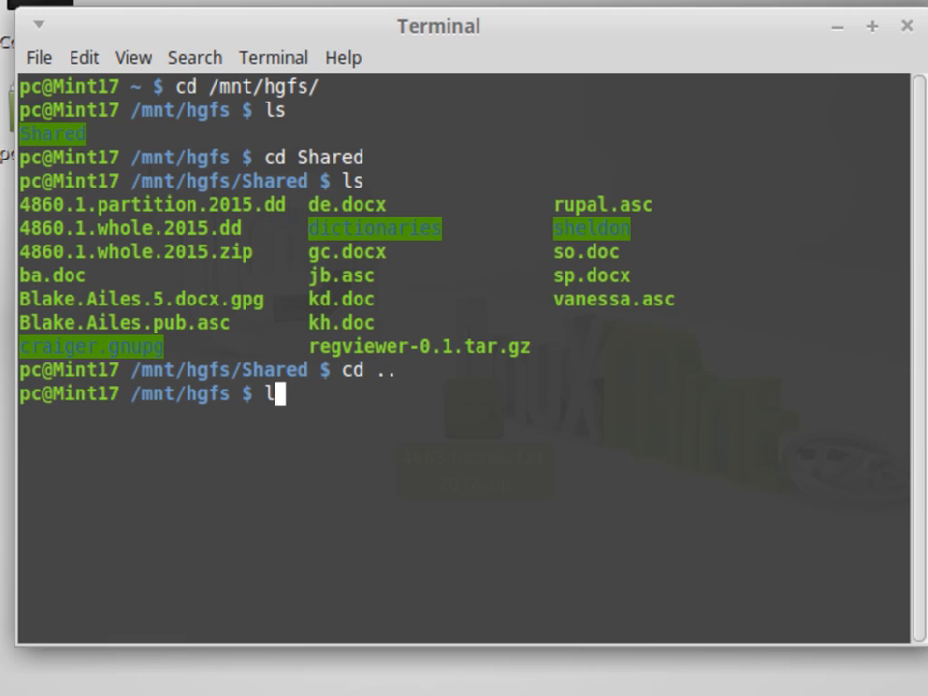
key(Return)
key(ctrl+l)
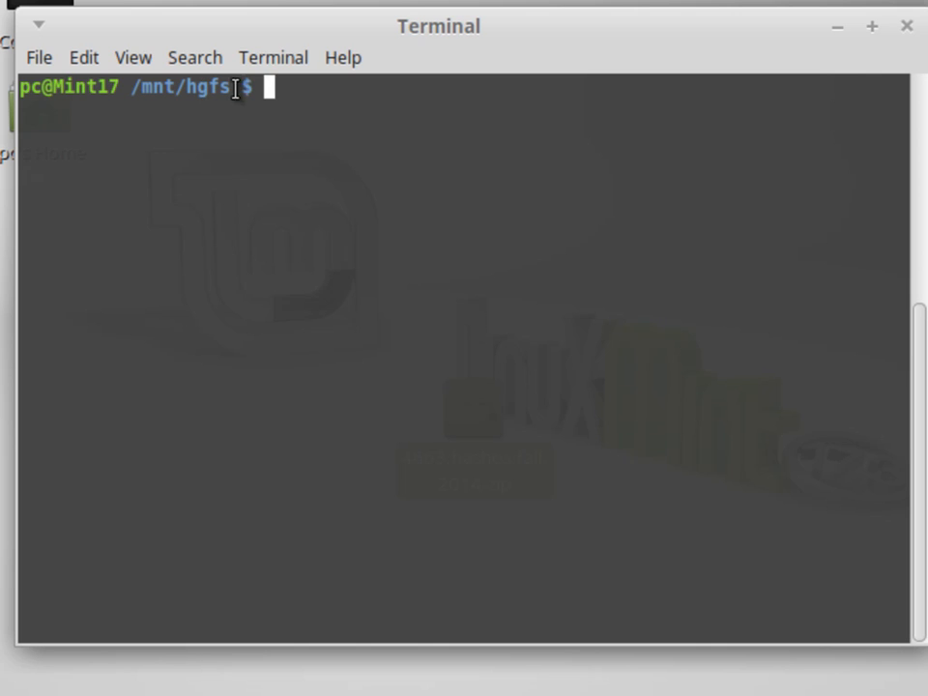
Step: List /mnt/hgfs, cd into Shared/ using Tab completion, then run clear
text(Sh)
key(Tab)
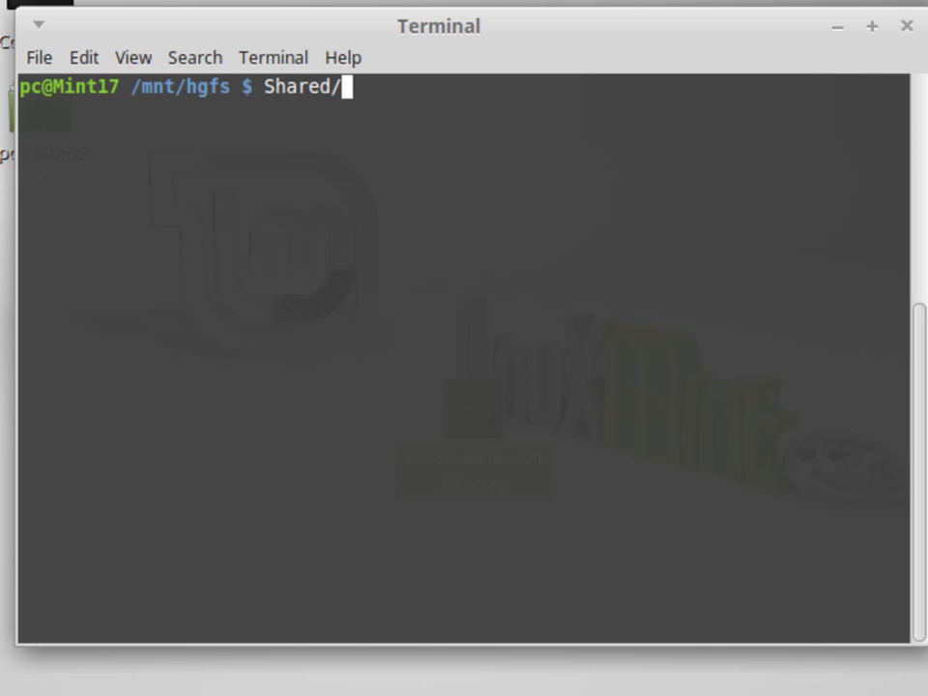
key(Return)
text(ls)
key(Return)
text(cd Sh)
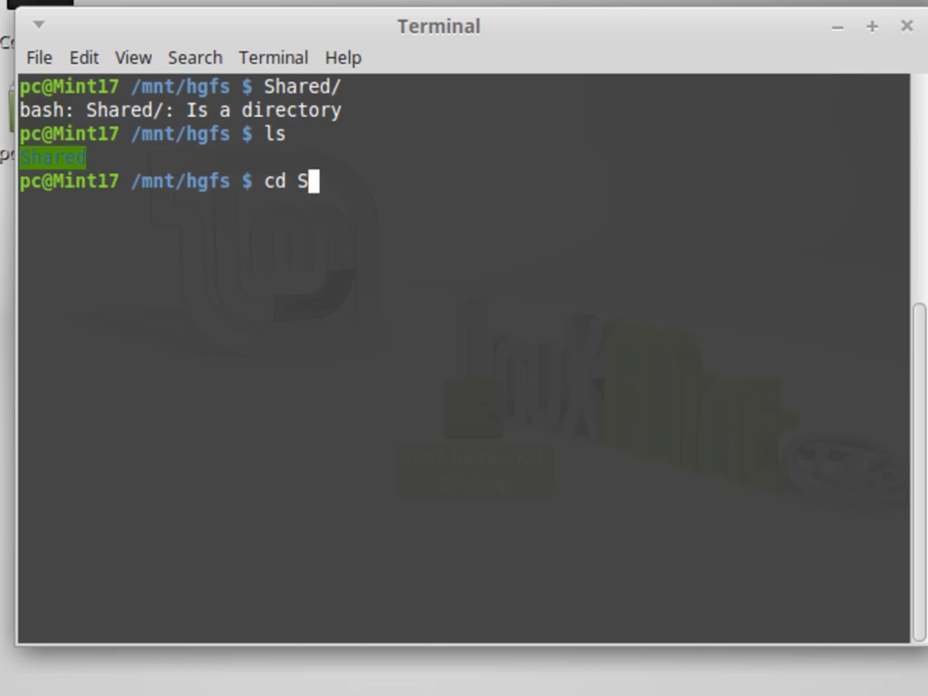
key(Tab)
key(Return)
text(clear)
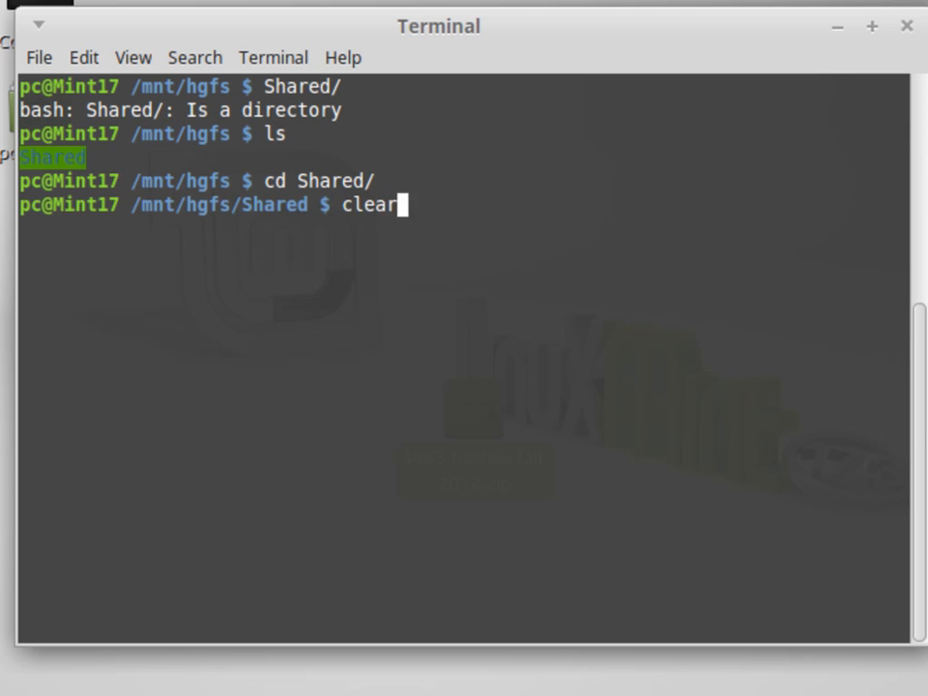
key(Return)
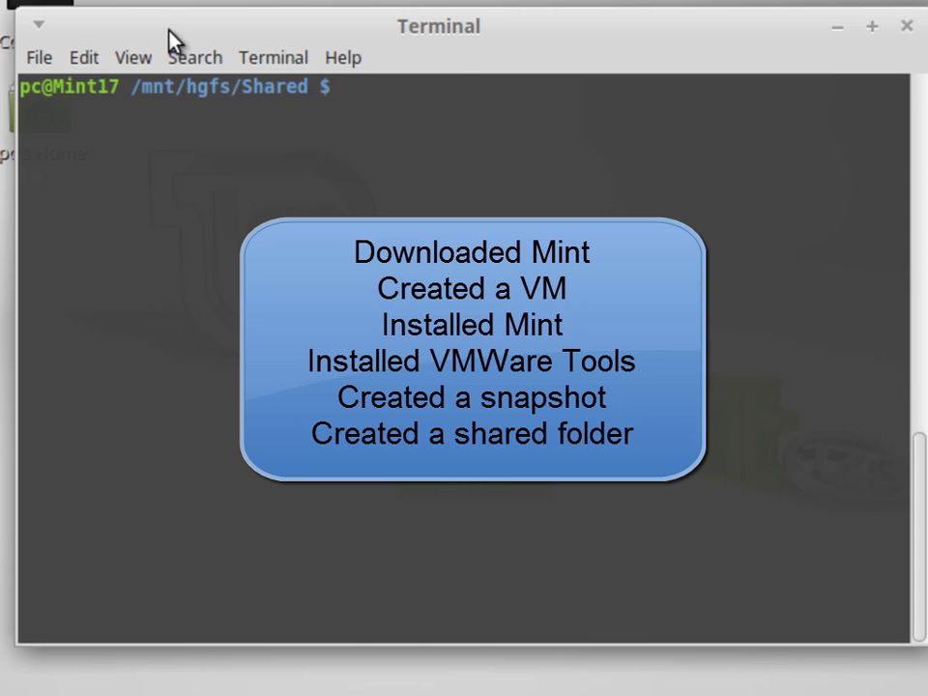
drag(130, 87, 321, 87)
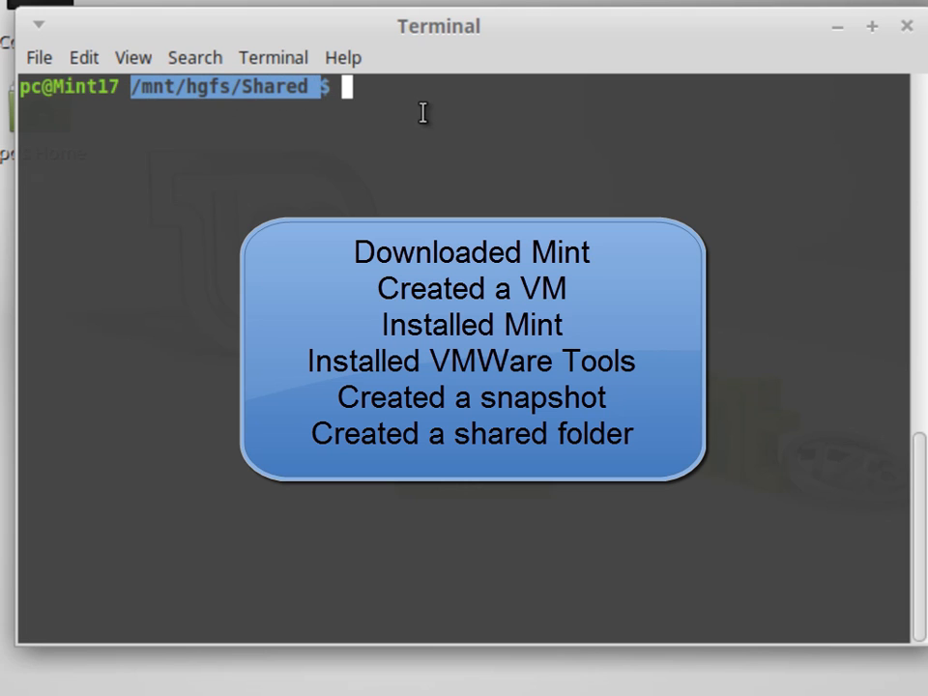